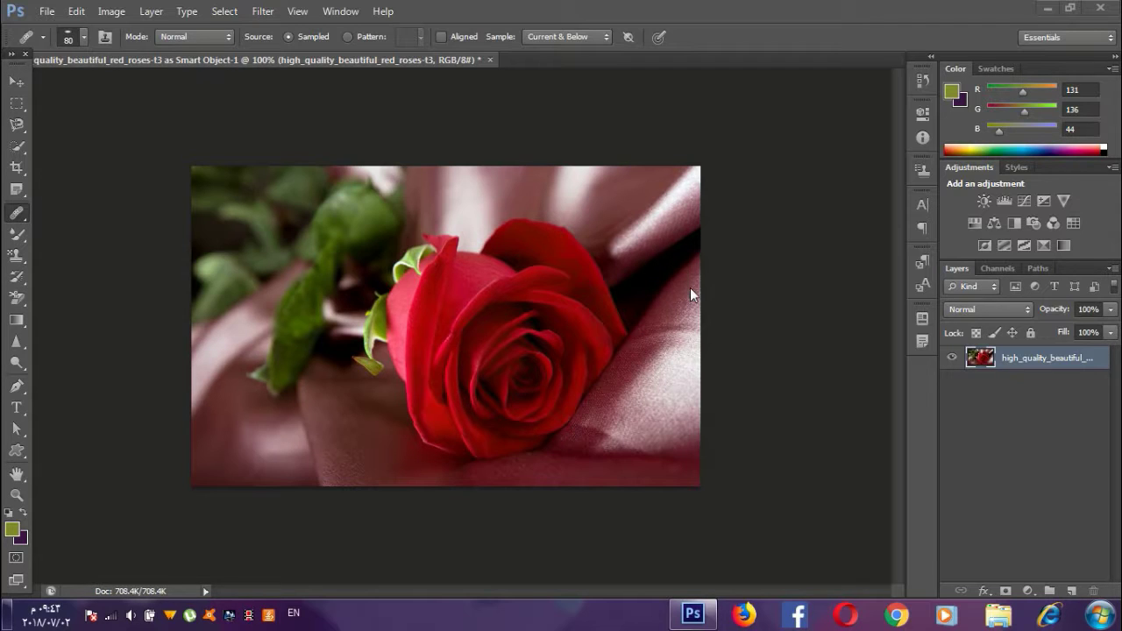
Step: Reopen the healing tools flyout, with the Healing Brush still the current tool
right_click(15, 217)
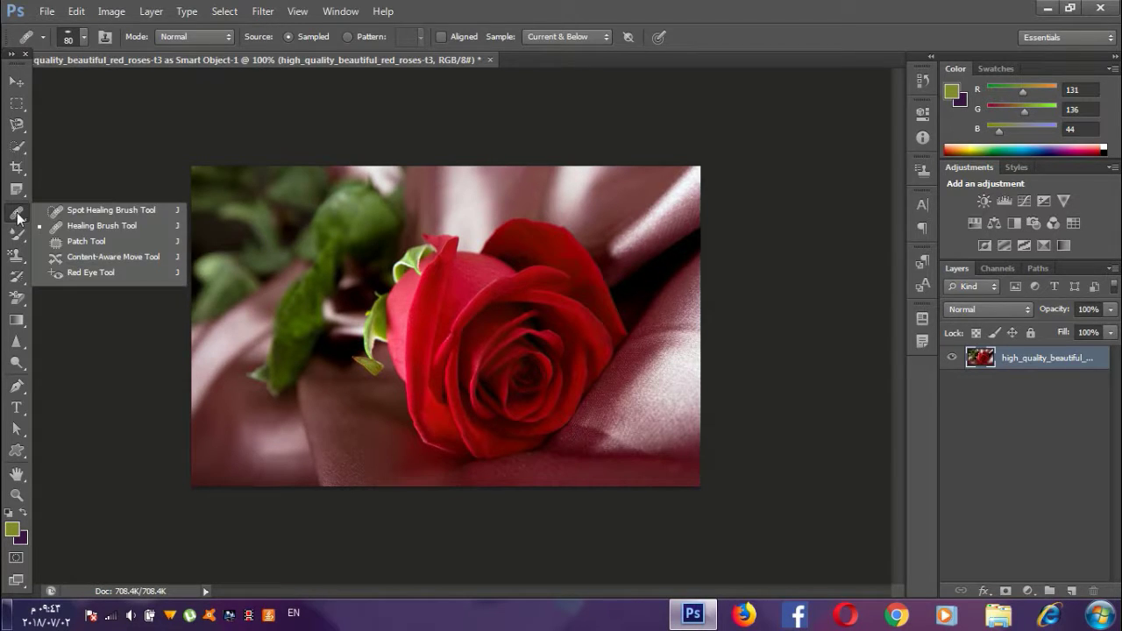
click(19, 85)
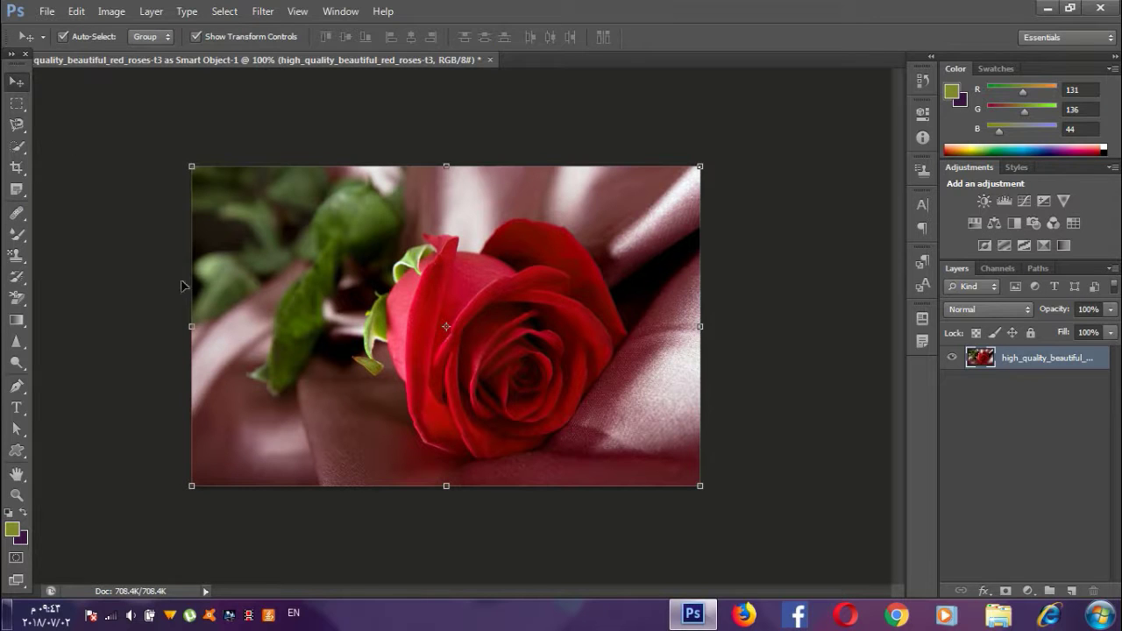
key(j)
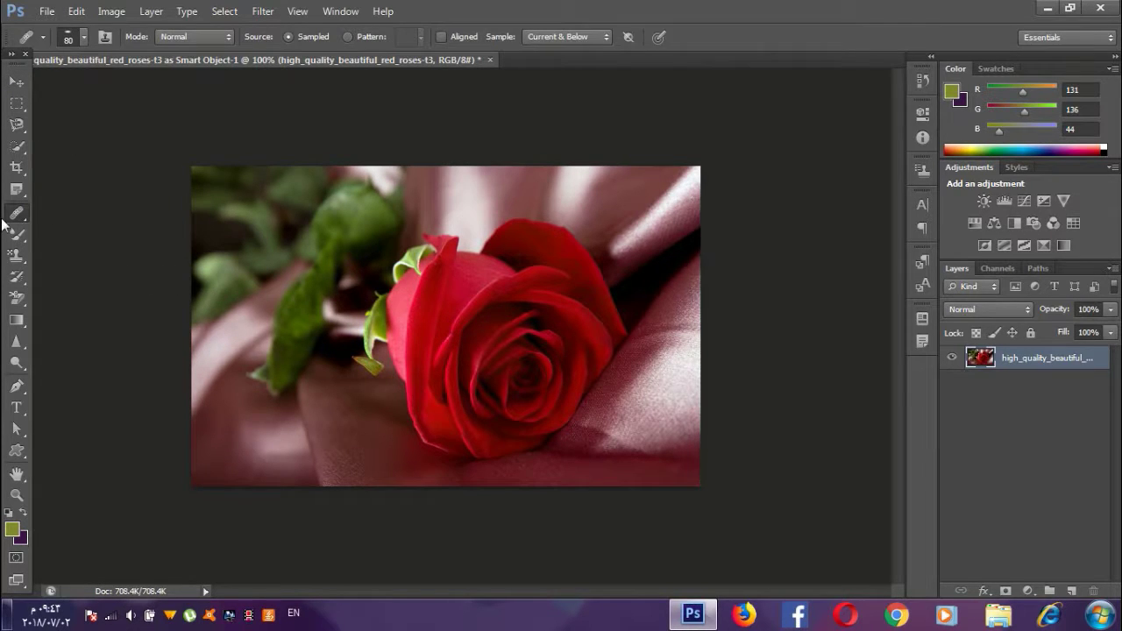
right_click(18, 214)
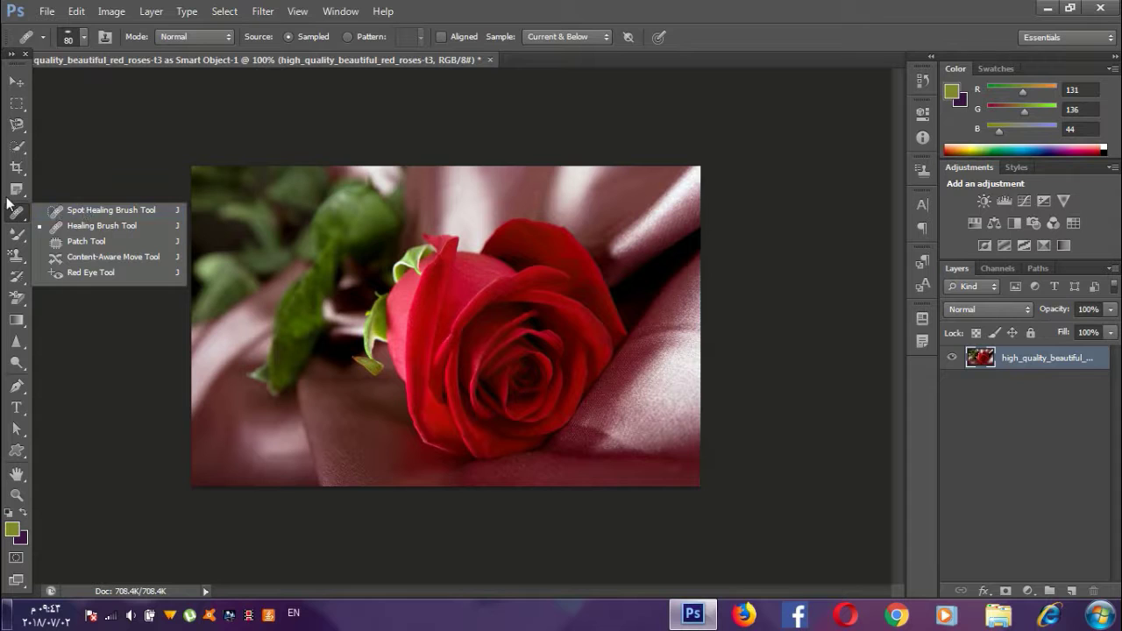
Step: Switch to the Spot Healing Brush, suppress its warning, and heal strokes over the fabric and petal
click(109, 211)
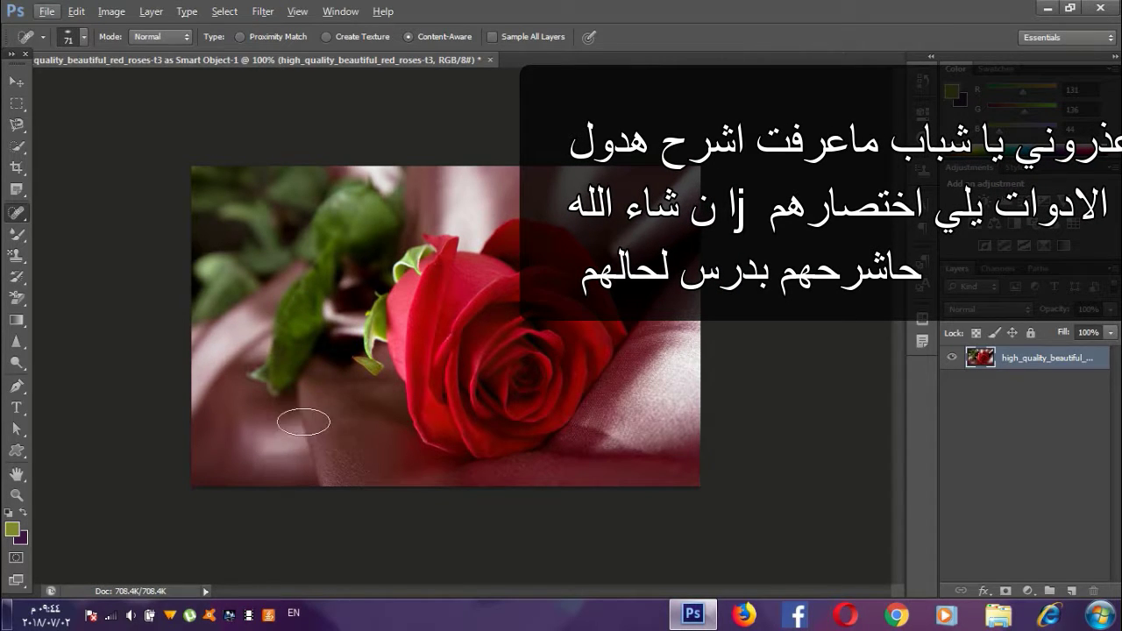
key(alt)
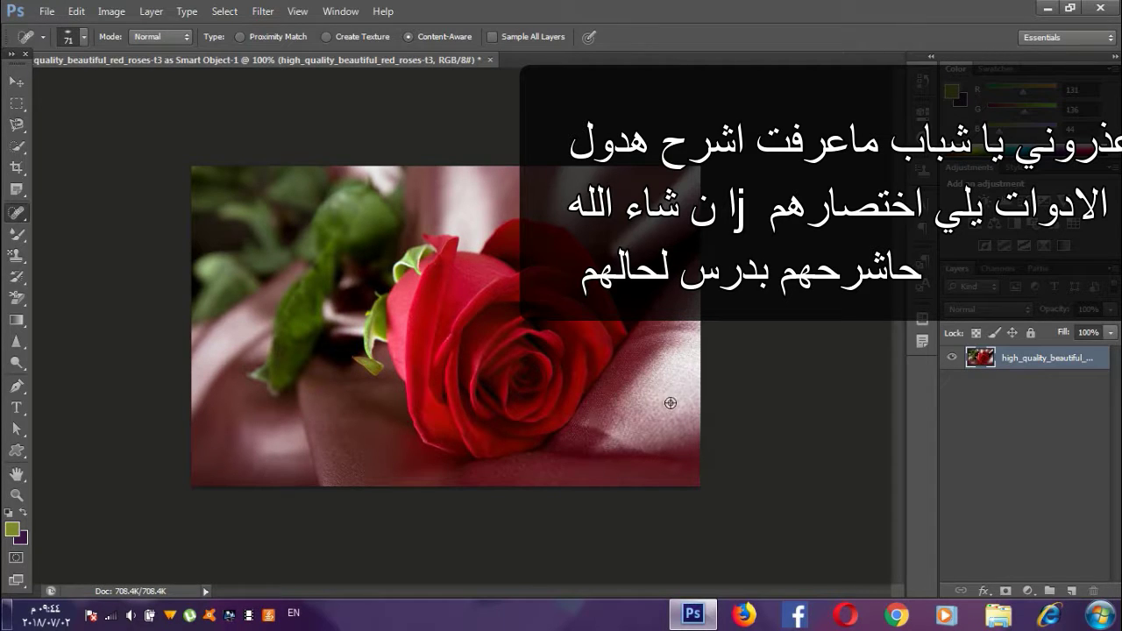
alt+click(649, 377)
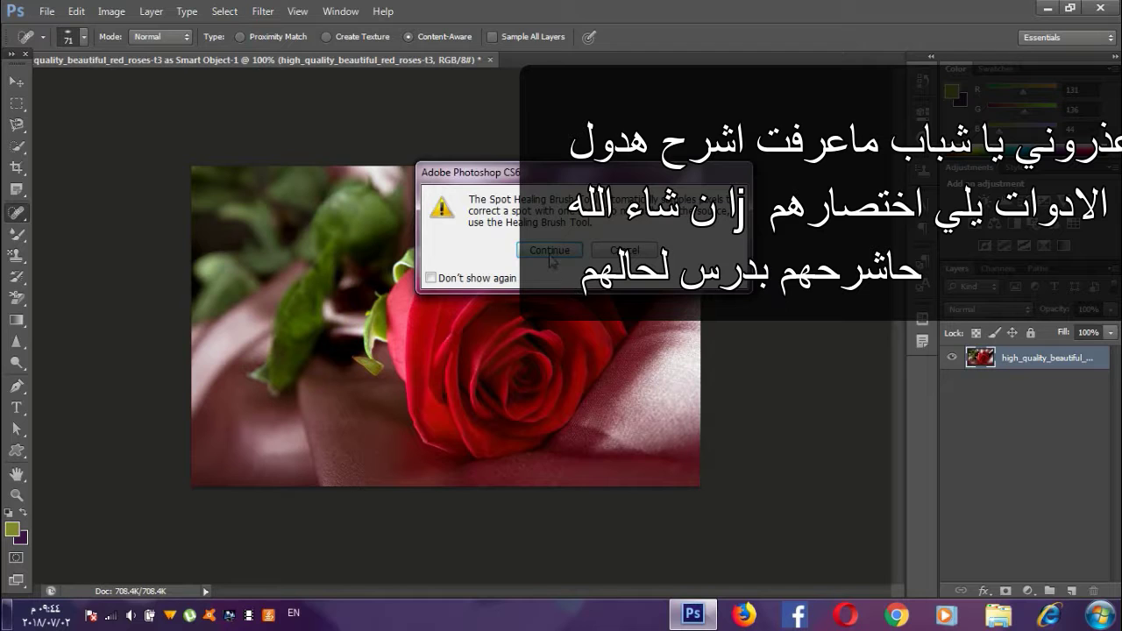
click(551, 252)
alt+click(636, 393)
click(434, 279)
drag(301, 406, 333, 453)
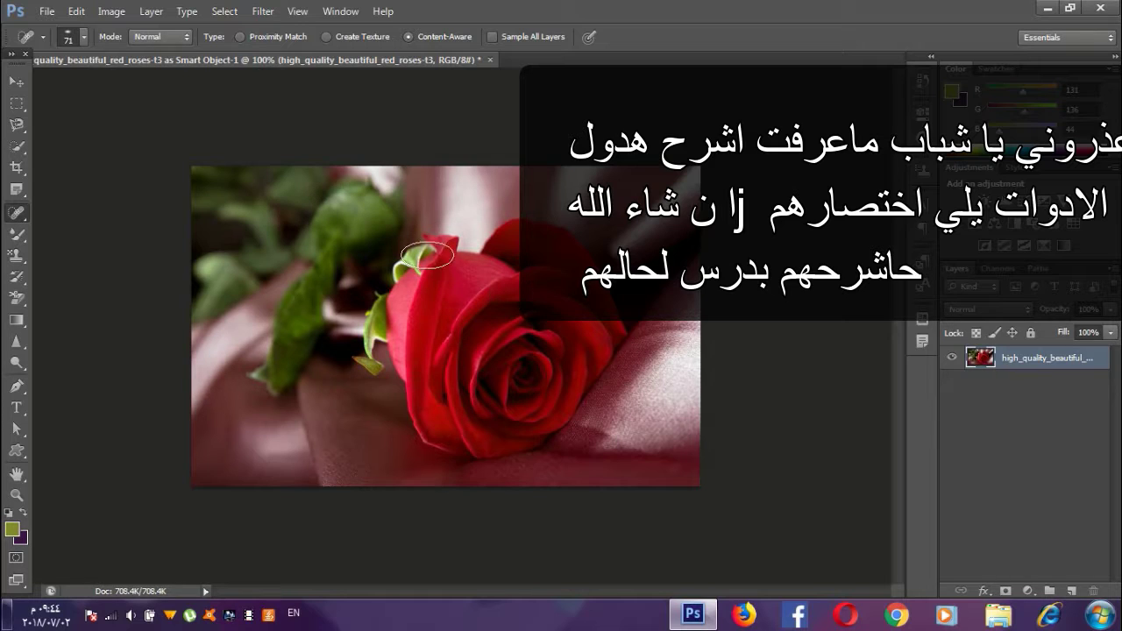
drag(450, 278, 448, 377)
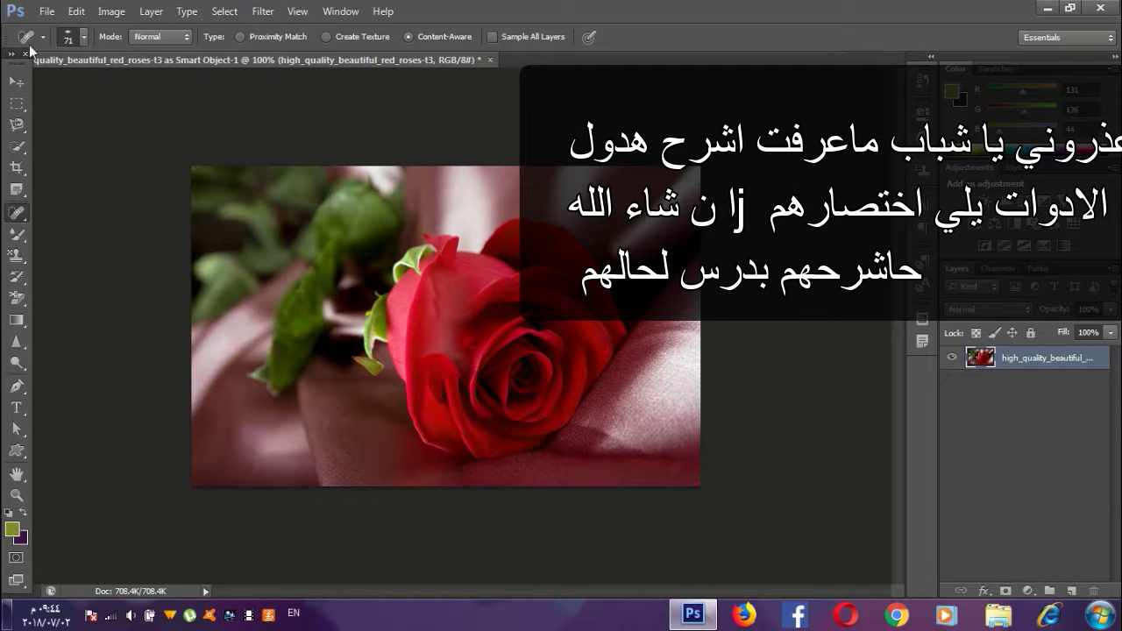
Step: Set the spot healing brush tip roundness to 40% in the brush picker
click(84, 38)
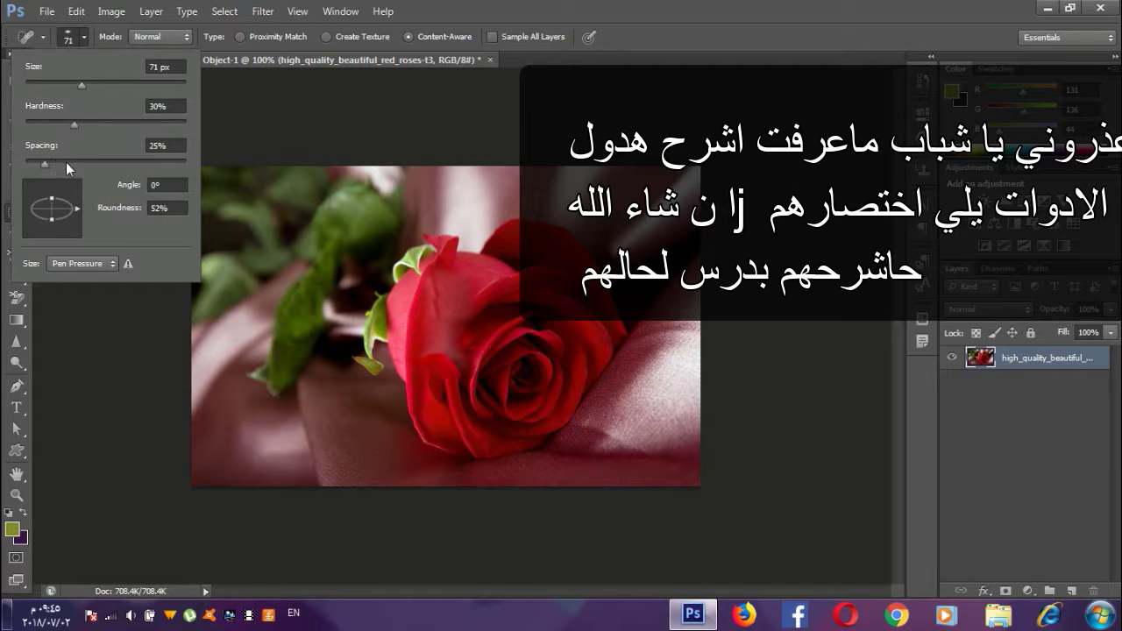
mouse_move(52, 198)
mouse_down()
mouse_move(51, 187)
mouse_move(58, 206)
mouse_move(31, 213)
mouse_up()
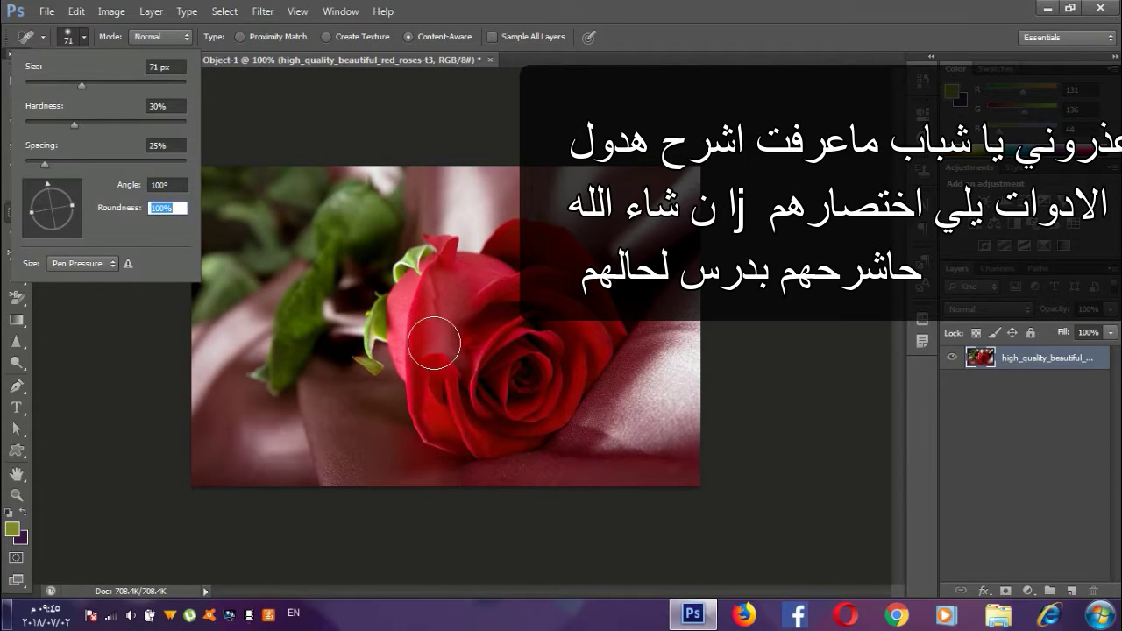
drag(30, 213, 43, 210)
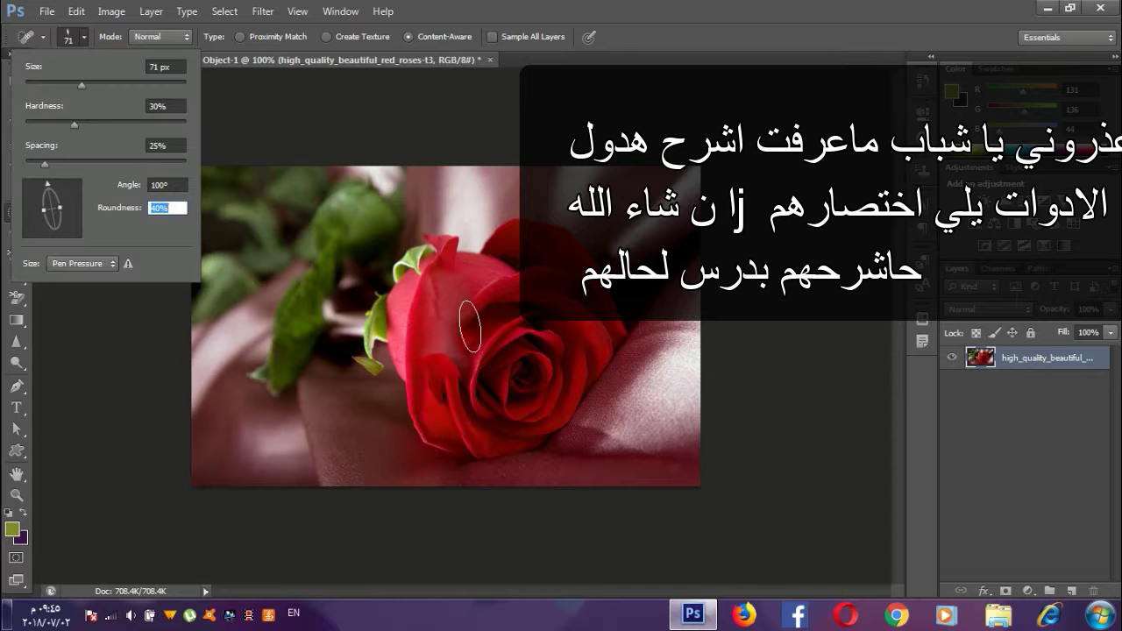
Step: Resize the brush to 90 px with ] and [ after a rejected typed size
click(85, 86)
drag(86, 85, 166, 85)
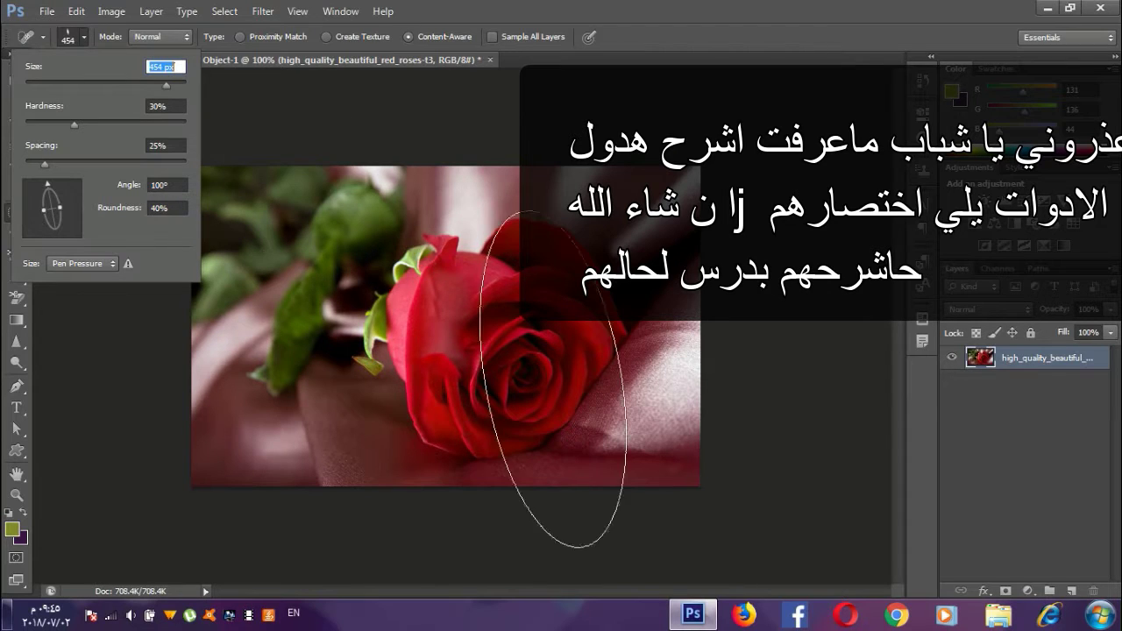
click(109, 83)
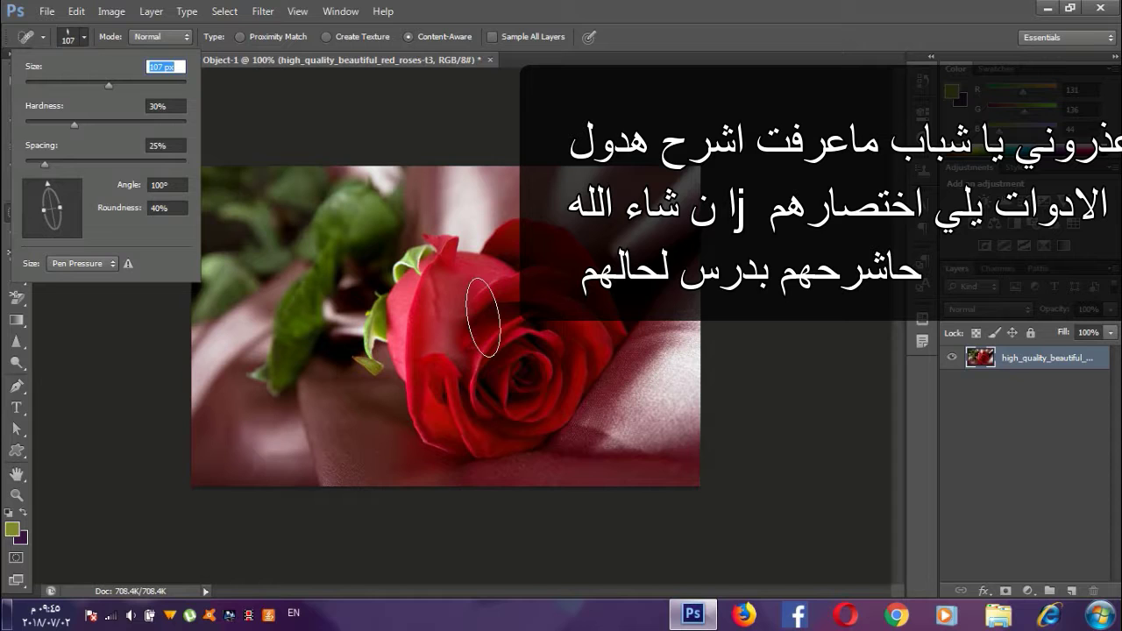
text(11111)
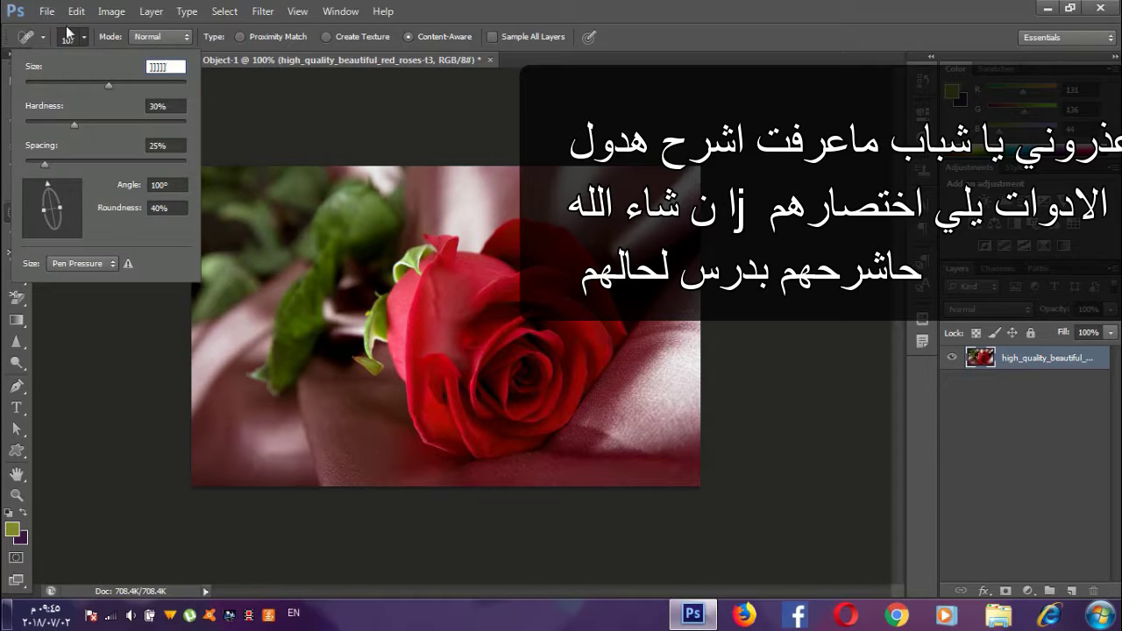
key(Return)
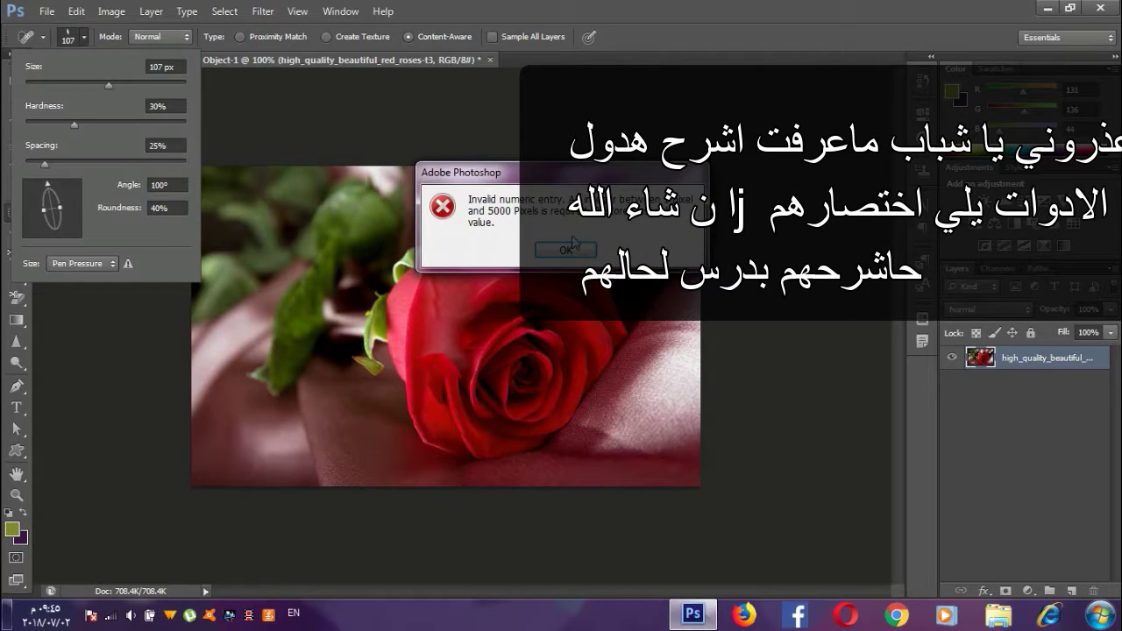
click(569, 249)
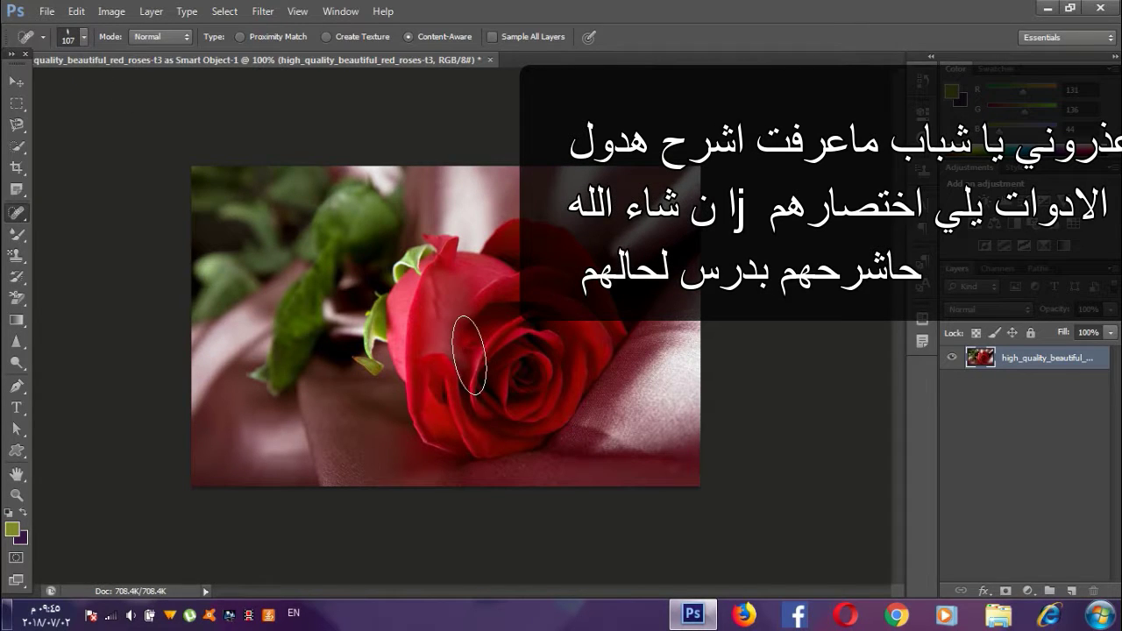
key(bracketright)
key(bracketright)
key(bracketright)
key(bracketright)
key(bracketleft)
key(bracketleft)
key(bracketleft)
key(bracketleft)
key(bracketleft)
key(bracketleft)
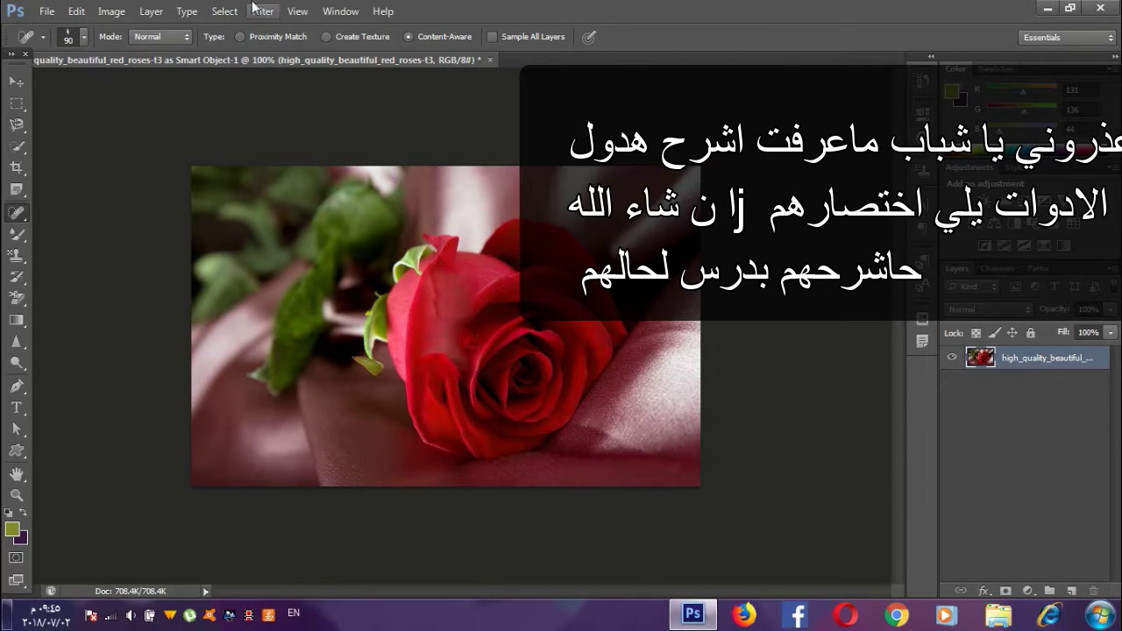
Step: Heal a stroke across the rose's petals with the 90 px brush
click(85, 37)
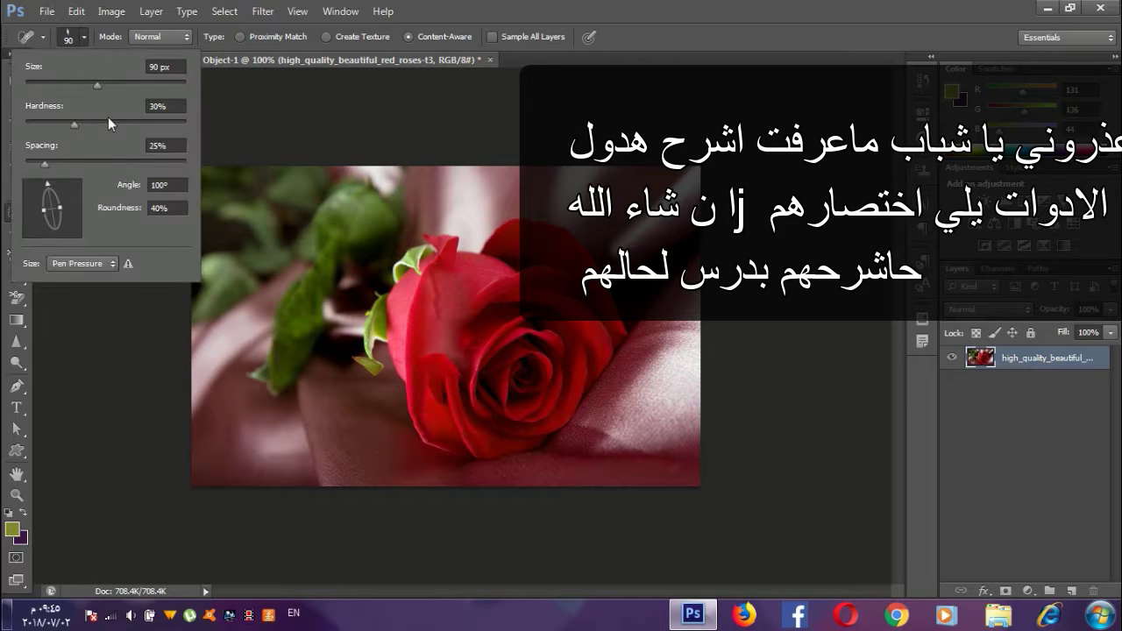
click(533, 342)
drag(483, 351, 497, 345)
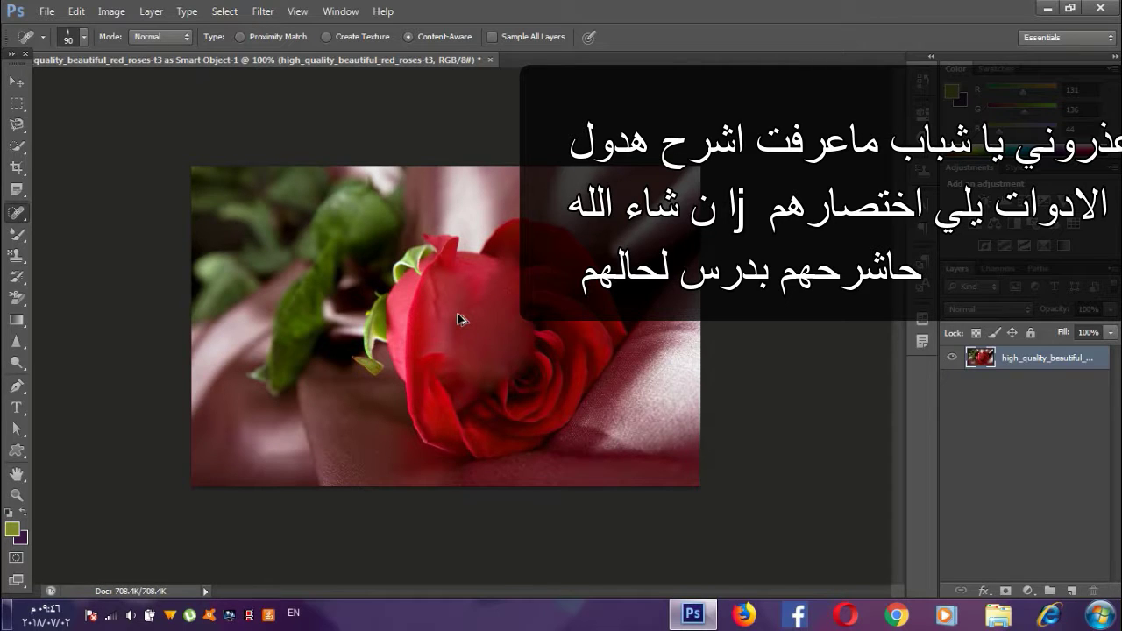
Step: Undo the last healing stroke and switch to the Healing Brush
key(ctrl+z)
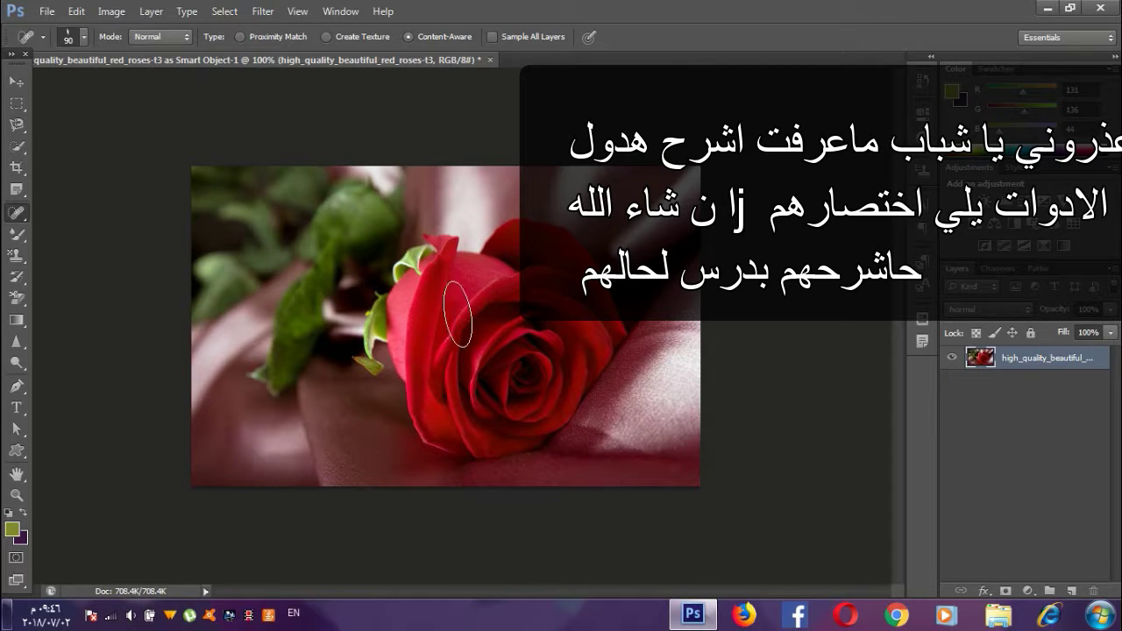
right_click(16, 212)
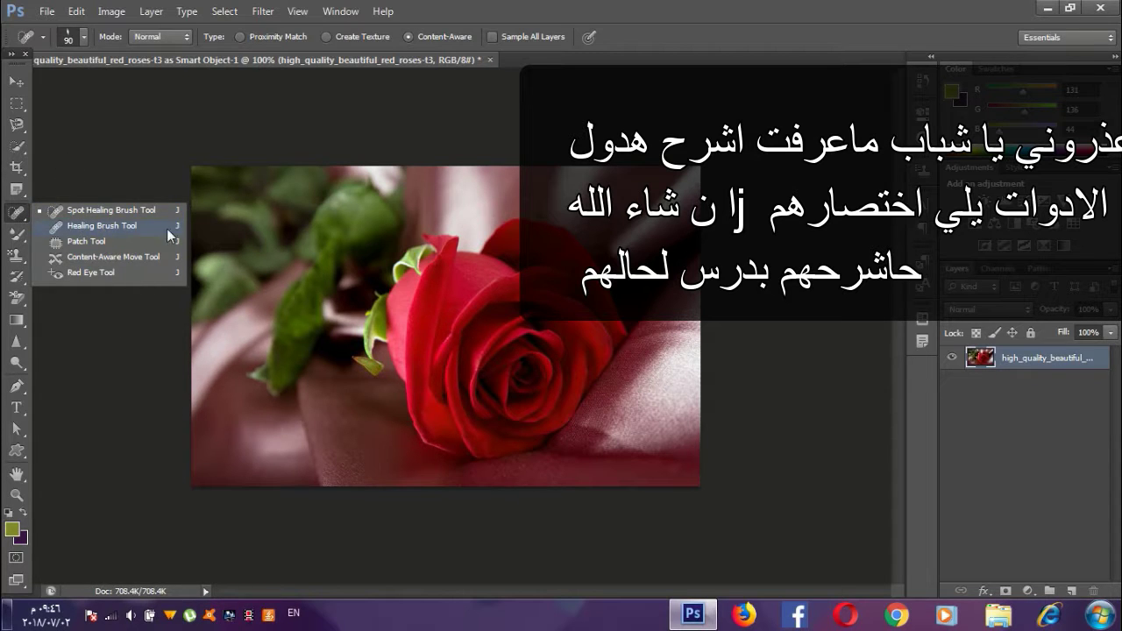
click(102, 226)
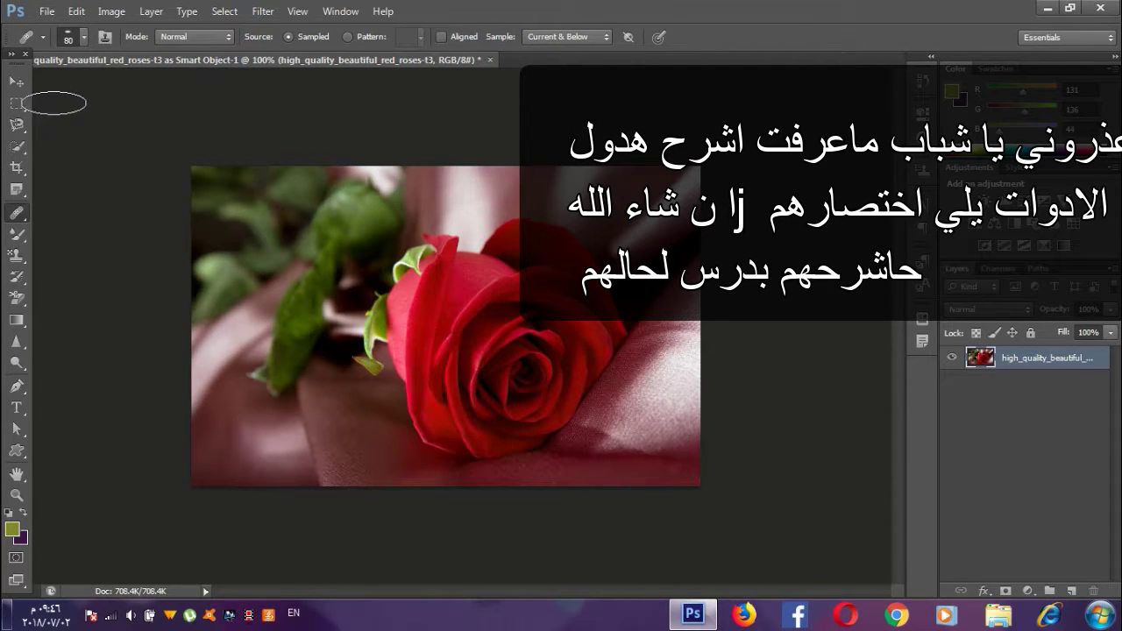
Step: Set the Healing Brush to 46 px with 92% roundness and sample the leaf edge as source
click(83, 38)
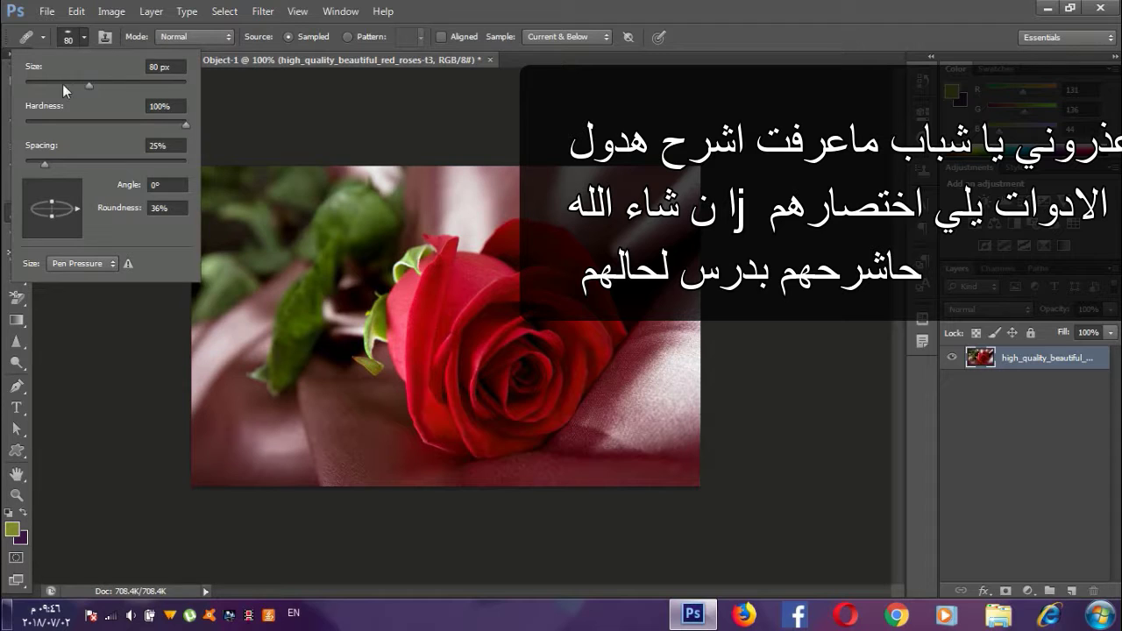
click(63, 84)
drag(50, 200, 52, 189)
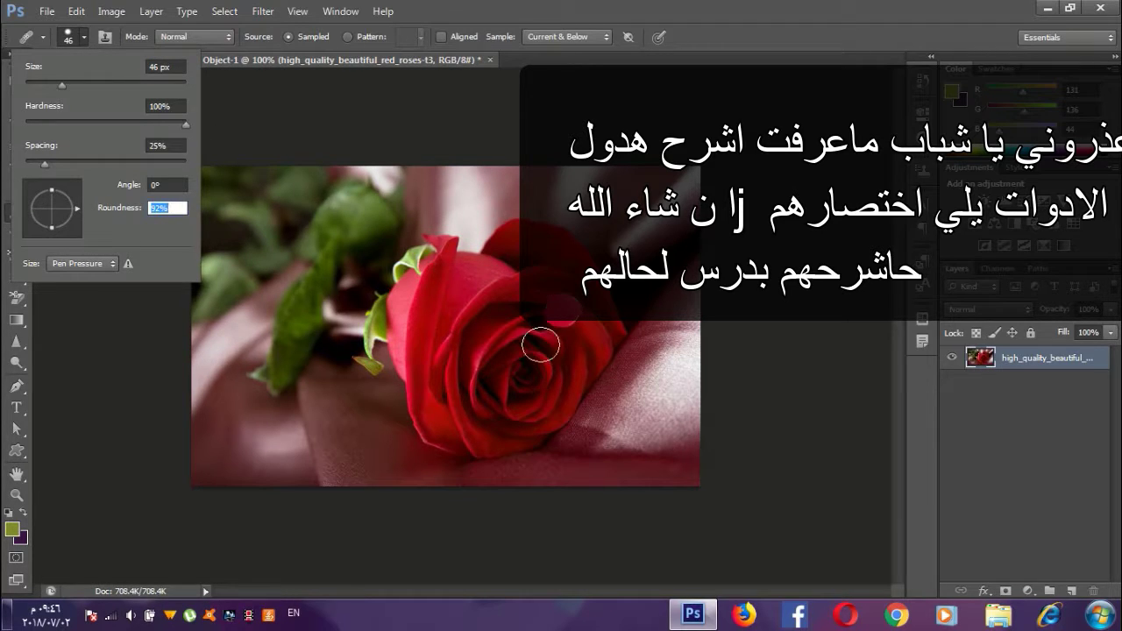
click(318, 303)
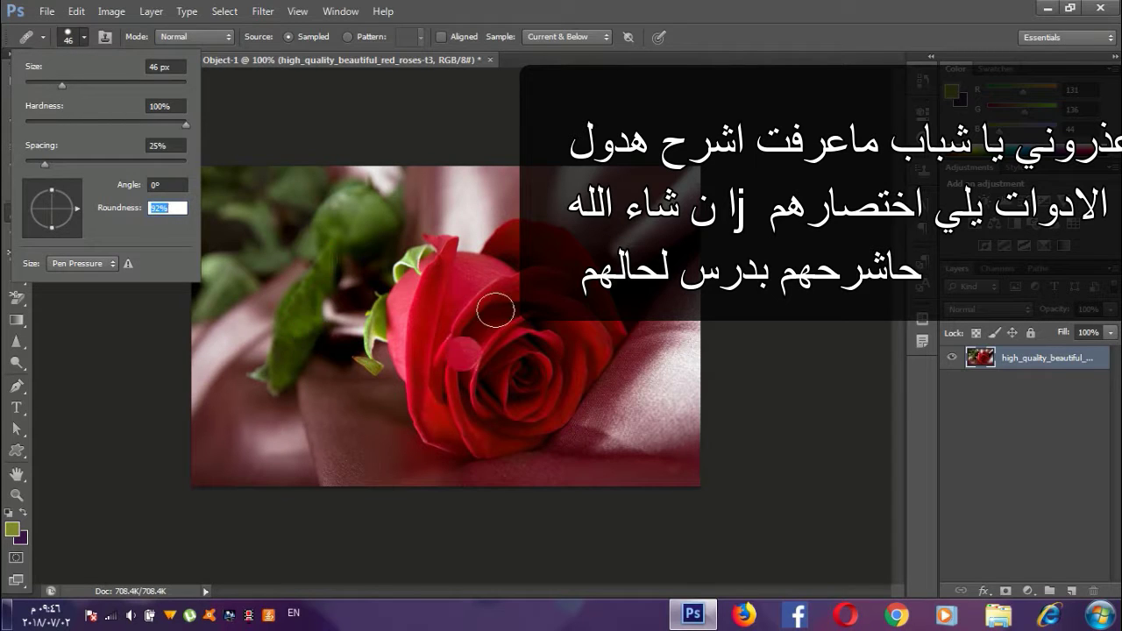
alt+click(417, 260)
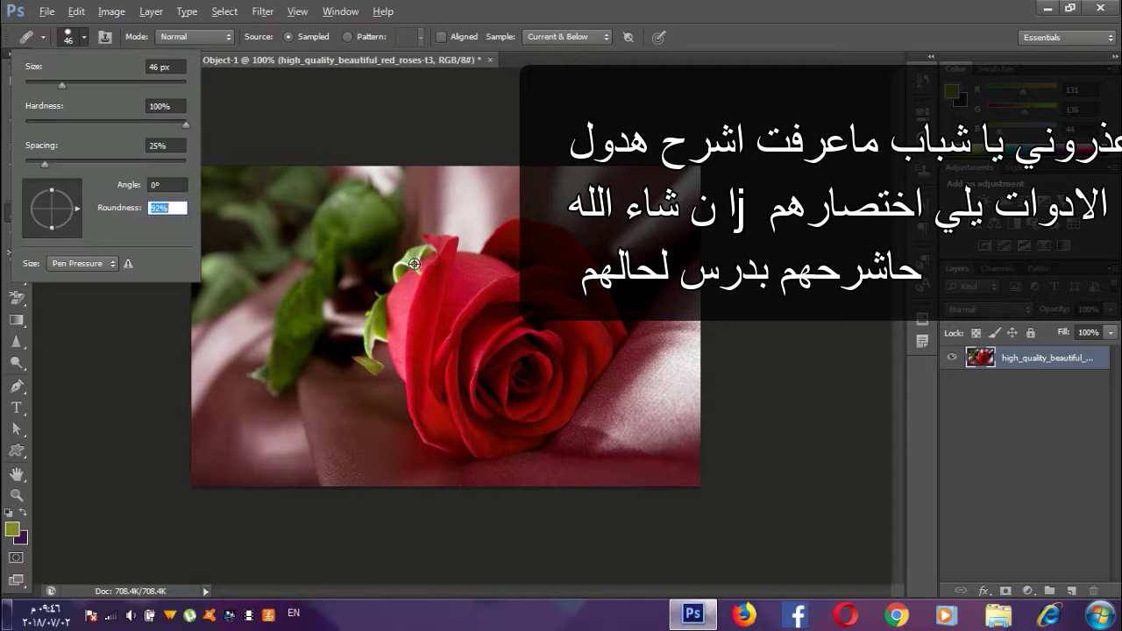
alt+click(414, 261)
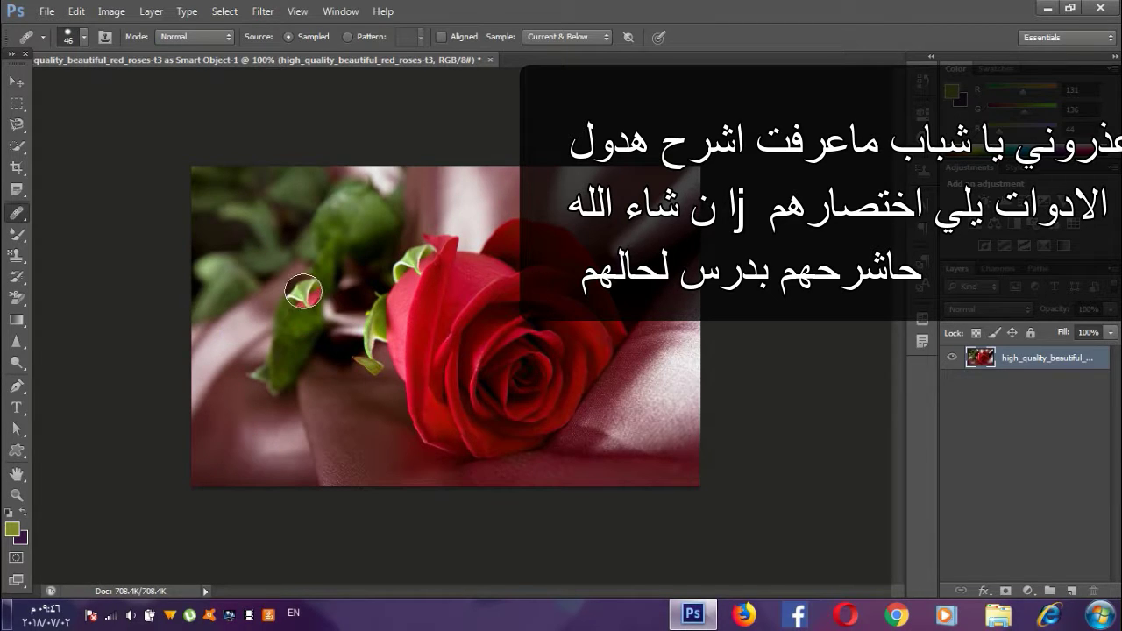
Step: Paint sampled copies over the left leaf and right rose, then undo them all
mouse_move(317, 276)
mouse_down()
mouse_move(251, 380)
mouse_move(319, 238)
mouse_move(321, 267)
mouse_move(384, 207)
mouse_move(314, 321)
mouse_move(316, 358)
mouse_move(268, 354)
mouse_move(315, 346)
mouse_move(288, 406)
mouse_move(326, 371)
mouse_move(464, 465)
mouse_up()
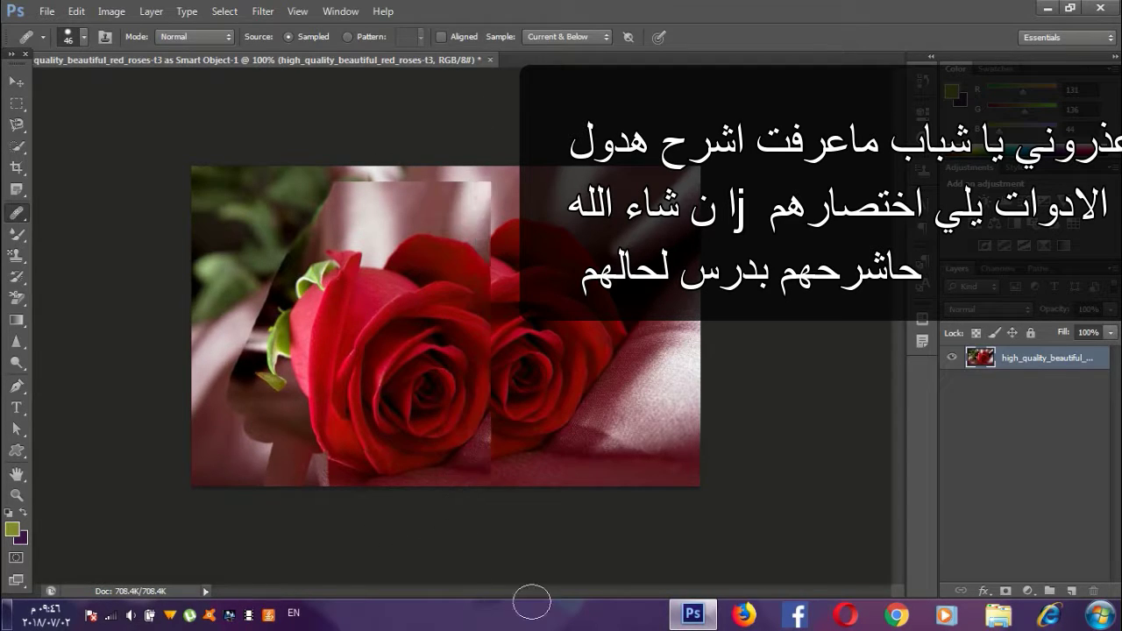
mouse_move(513, 224)
mouse_down()
mouse_move(570, 395)
mouse_move(538, 468)
mouse_up()
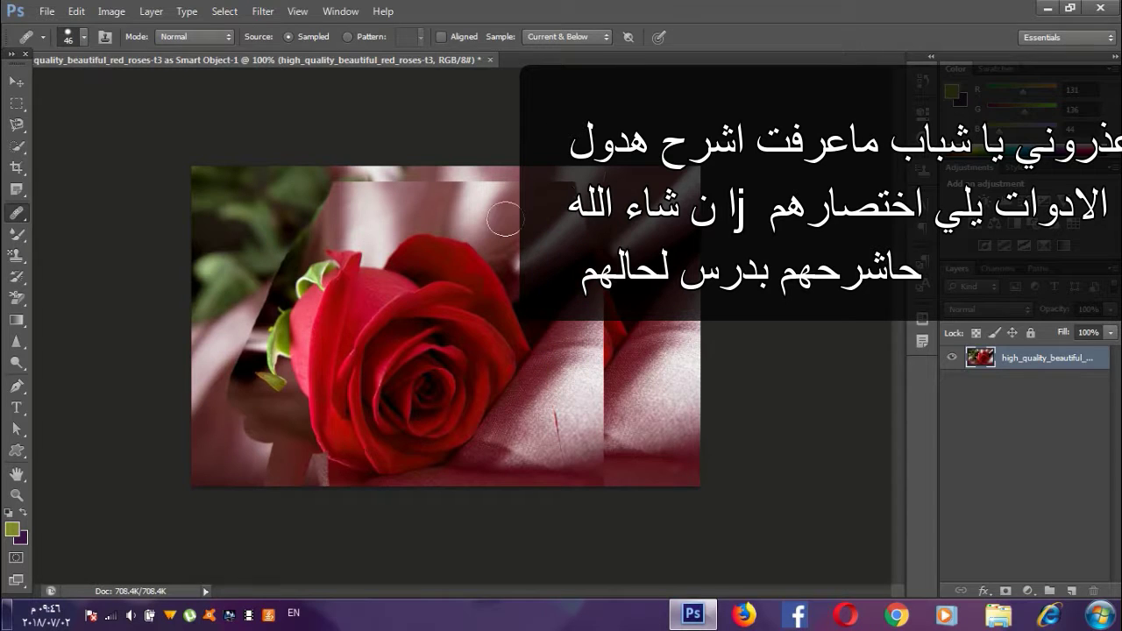
click(434, 370)
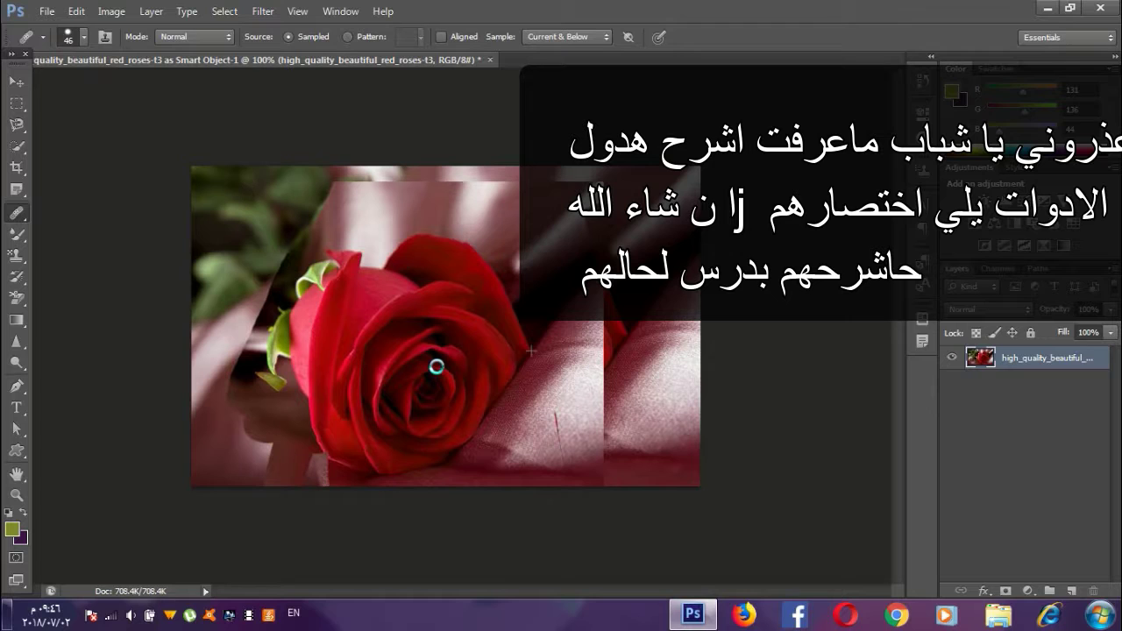
key(ctrl+alt+z)
key(ctrl+alt+z)
key(ctrl+alt+z)
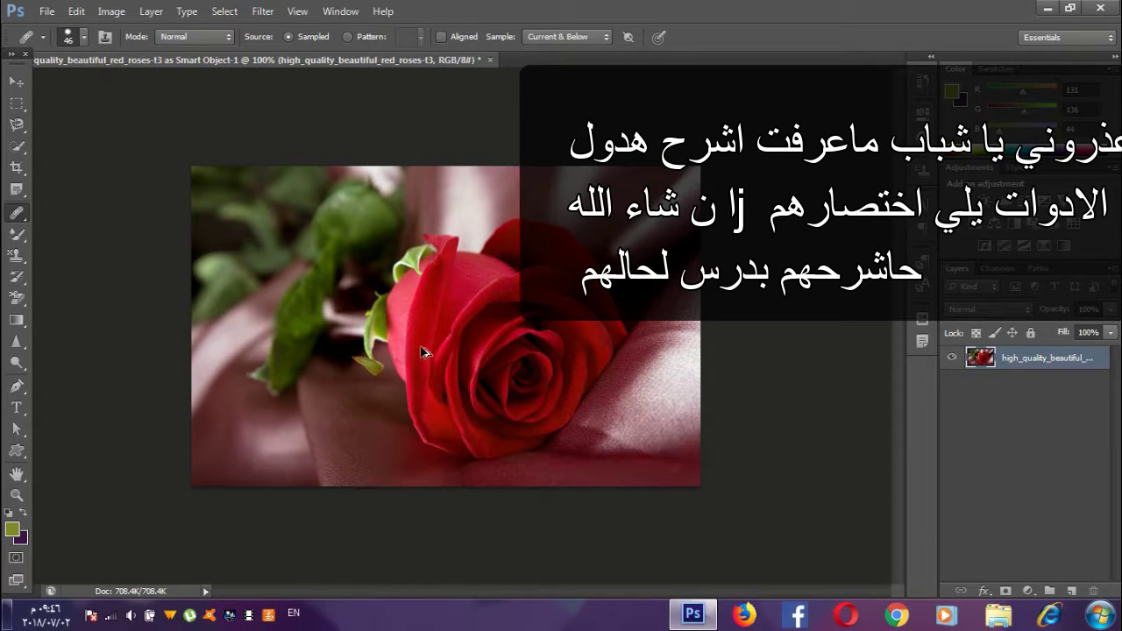
click(204, 40)
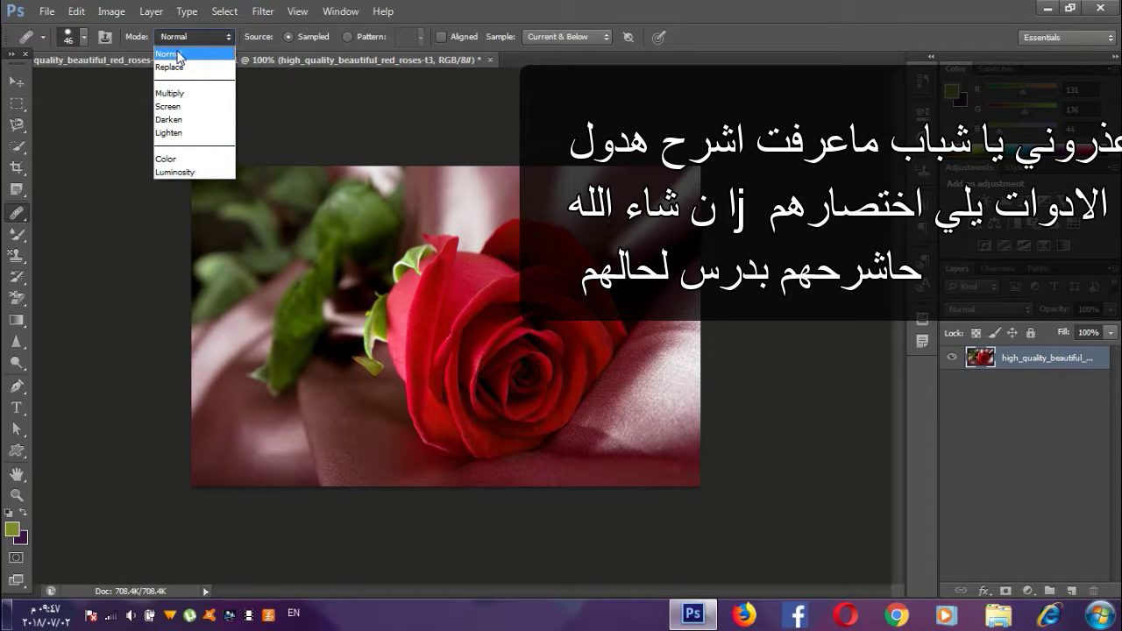
click(179, 56)
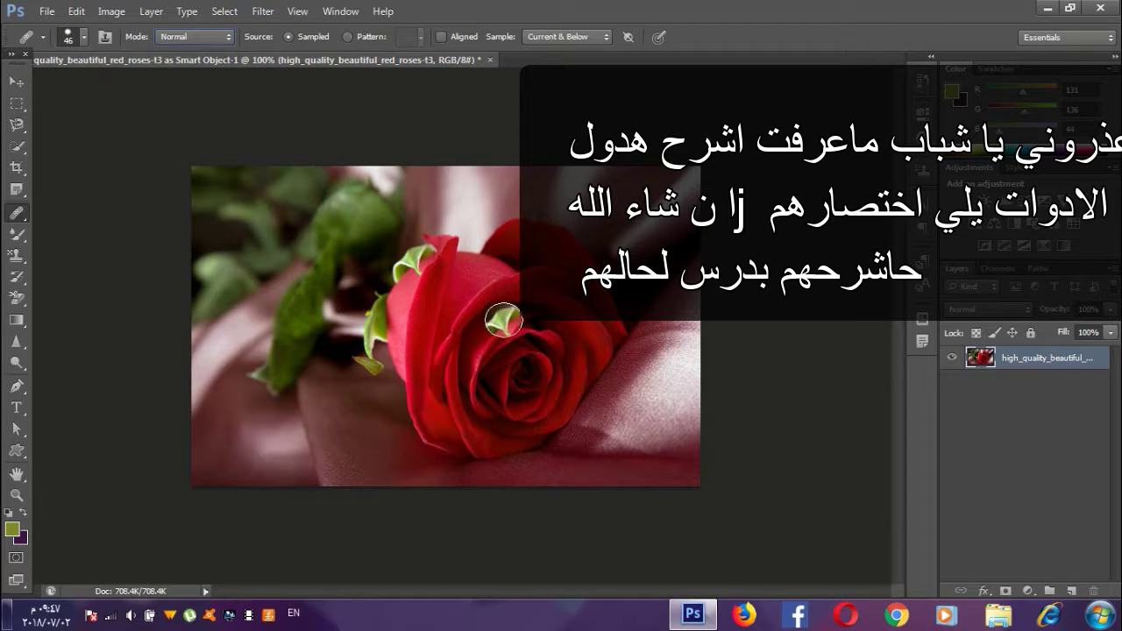
click(440, 369)
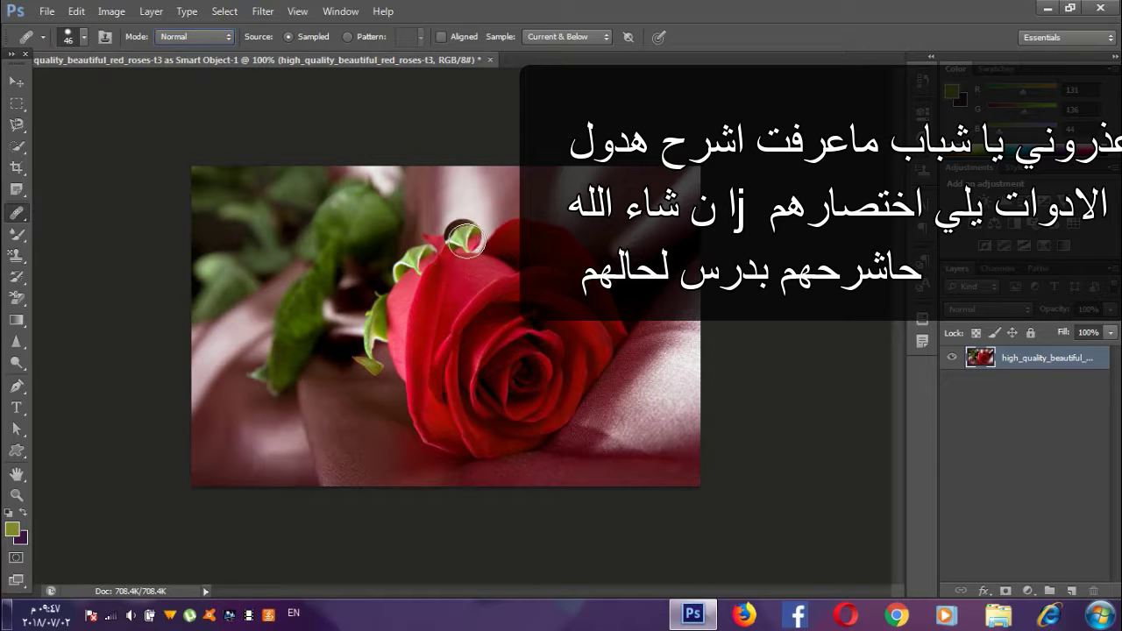
alt+click(477, 276)
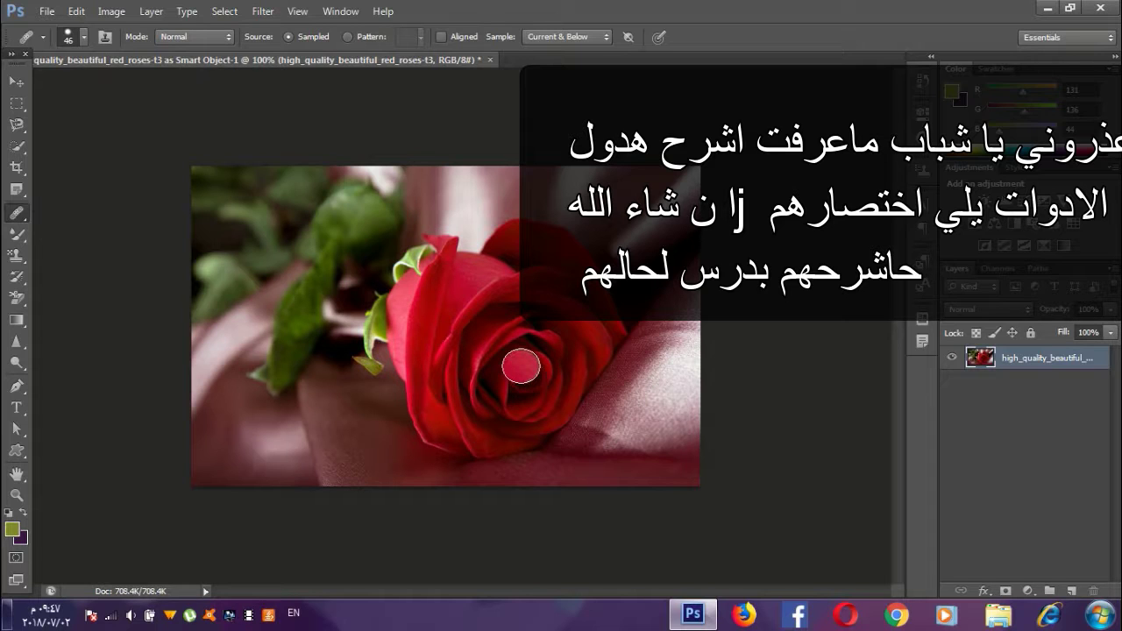
drag(524, 372, 514, 379)
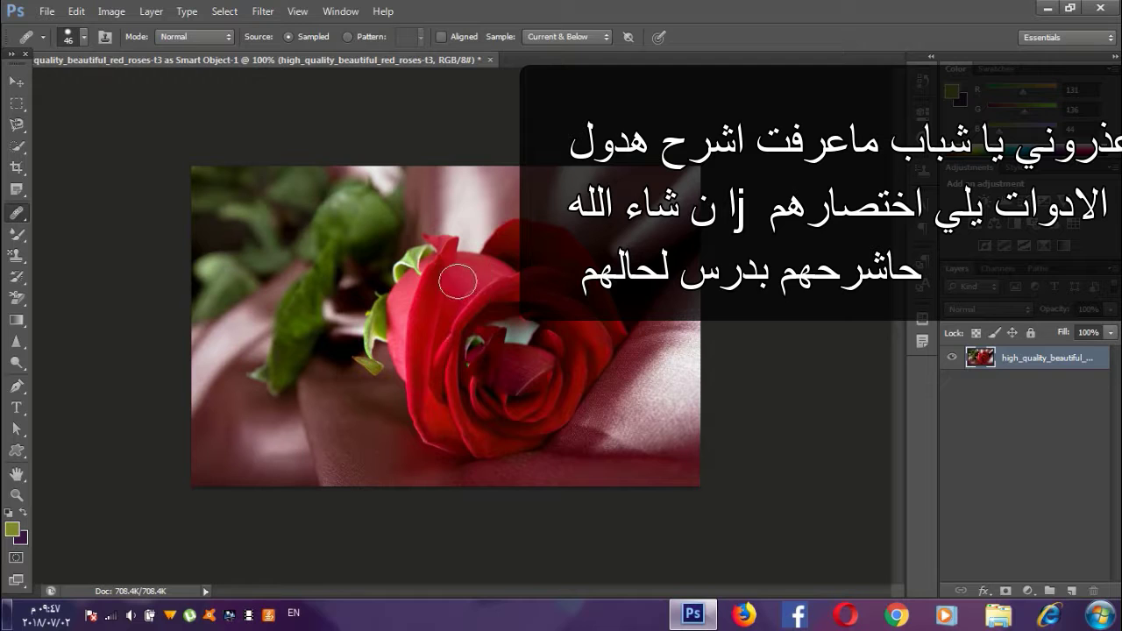
drag(517, 372, 485, 416)
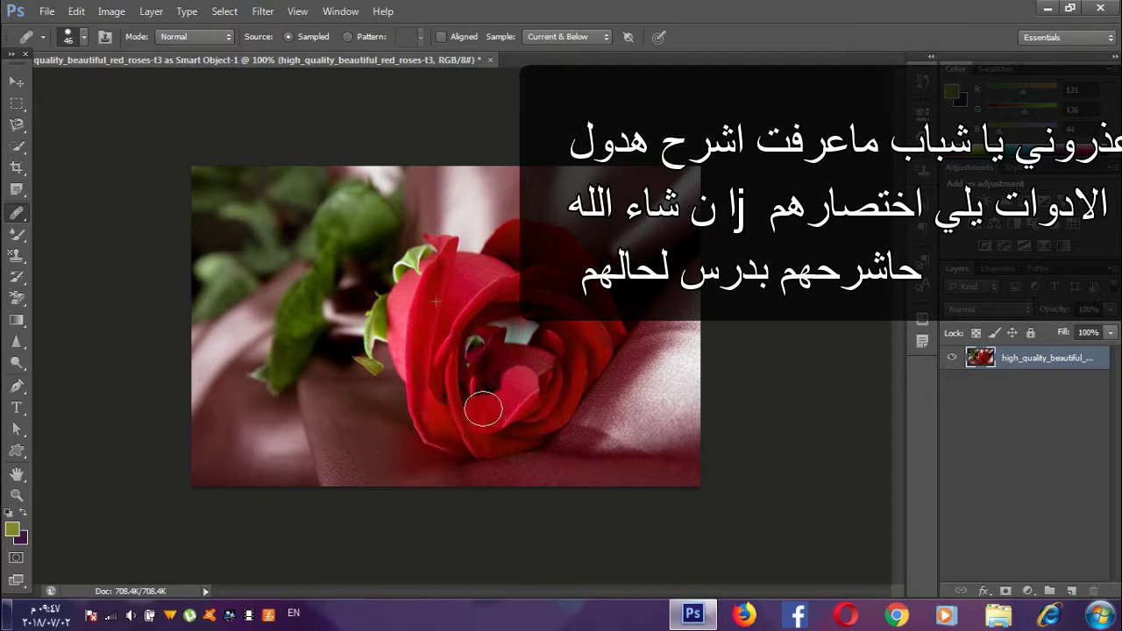
key(ctrl+alt+z)
key(ctrl+alt+z)
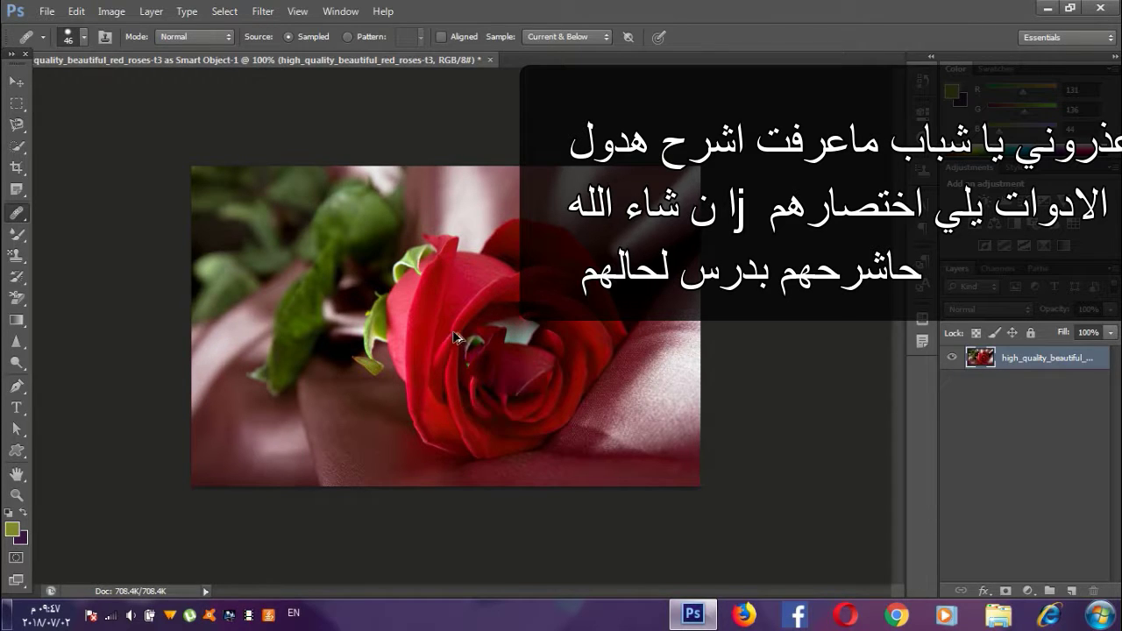
key(ctrl+alt+z)
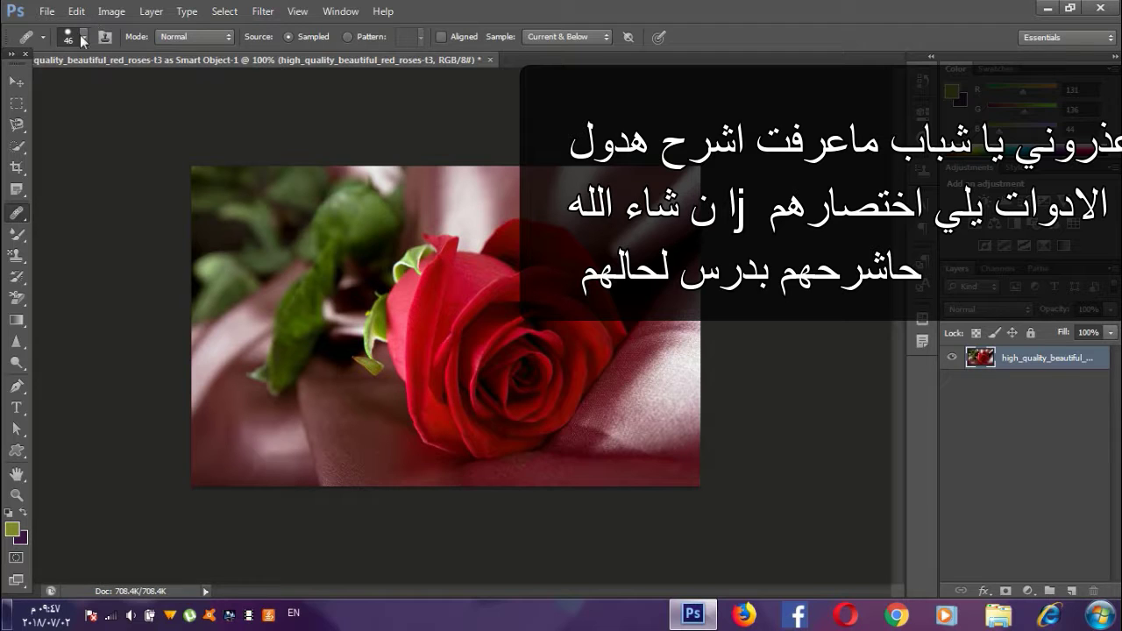
click(84, 40)
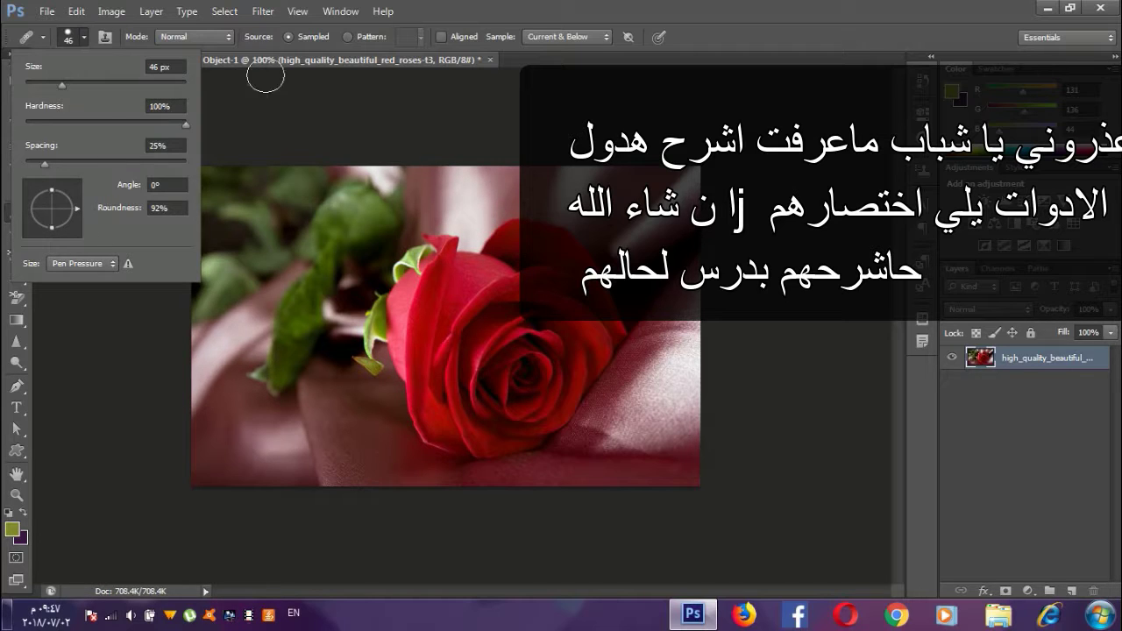
click(77, 338)
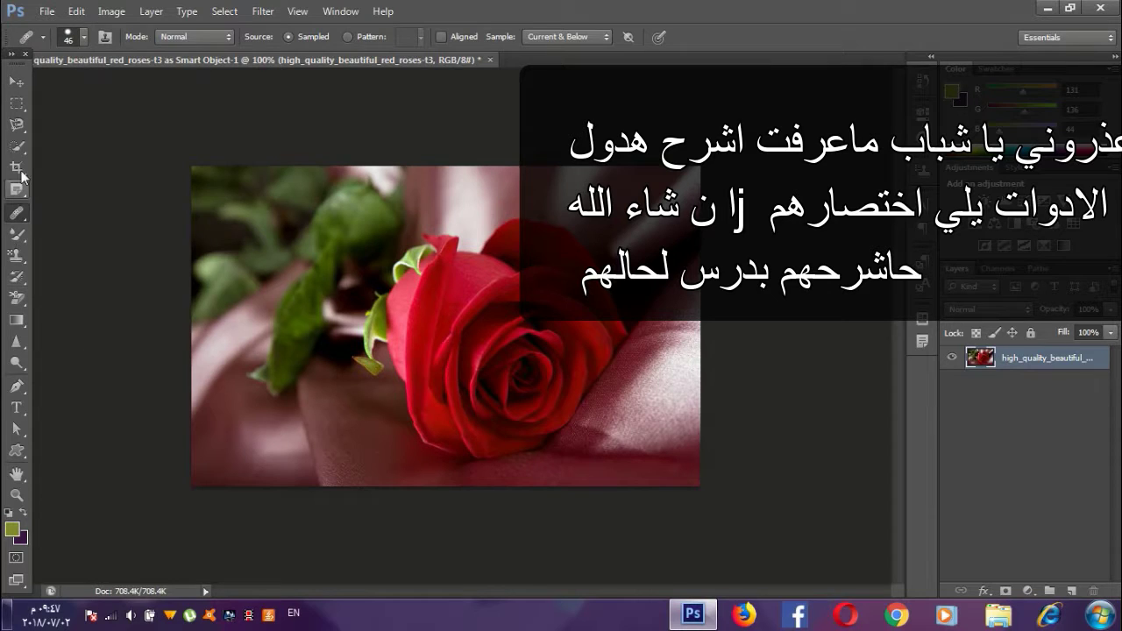
Step: Switch to the Patch tool, patch the rose centre with texture from below, then deselect
right_click(17, 211)
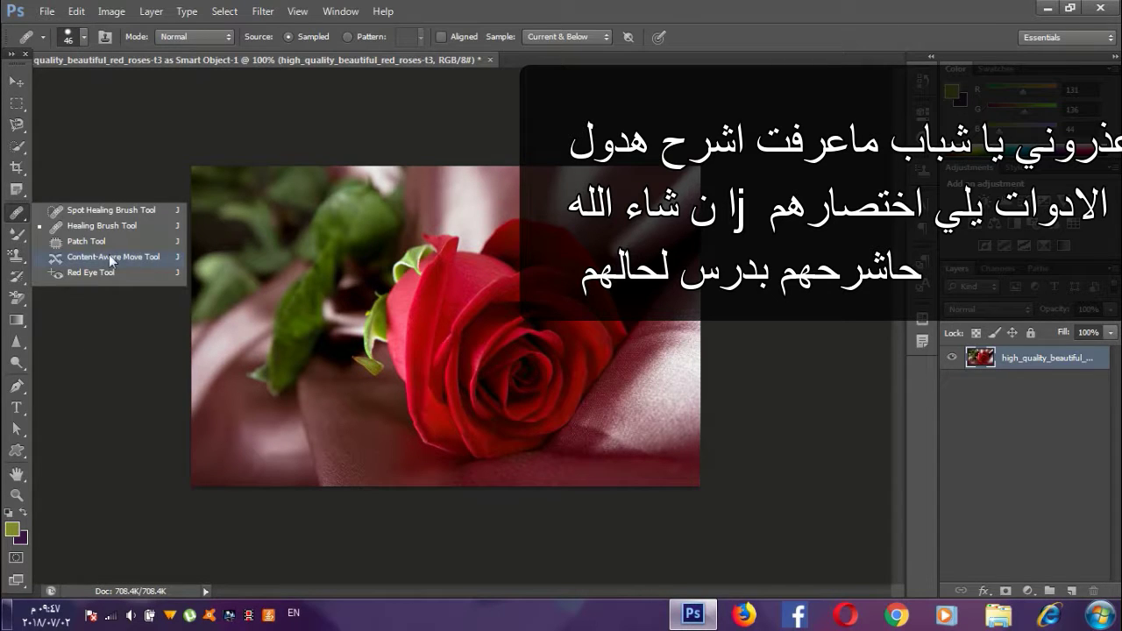
click(103, 250)
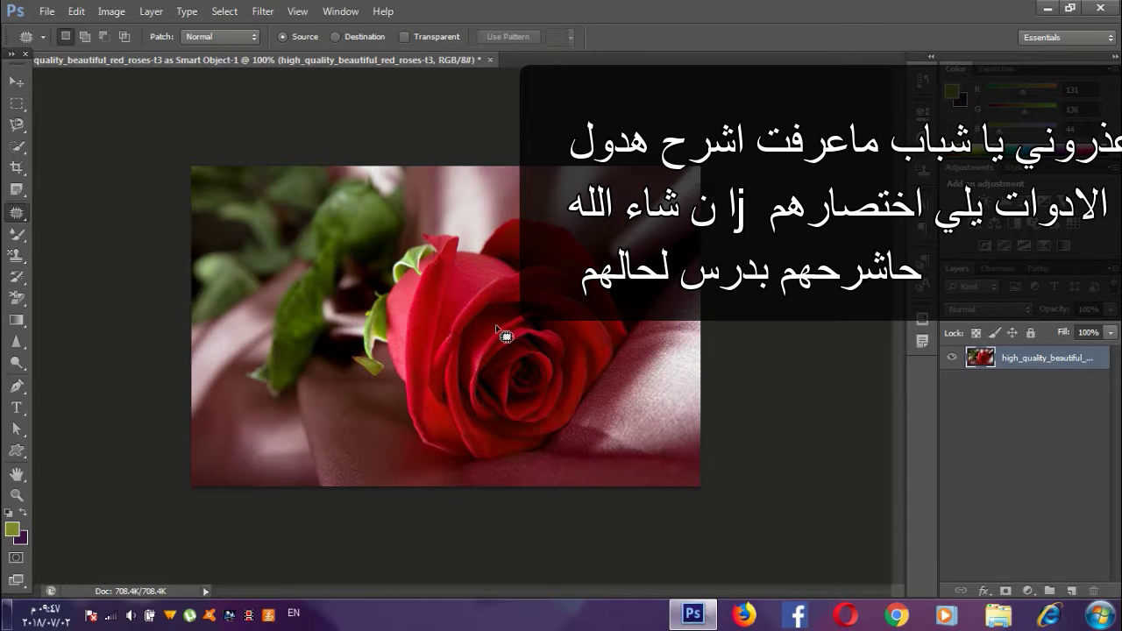
key(alt)
drag(448, 278, 481, 252)
drag(463, 295, 455, 284)
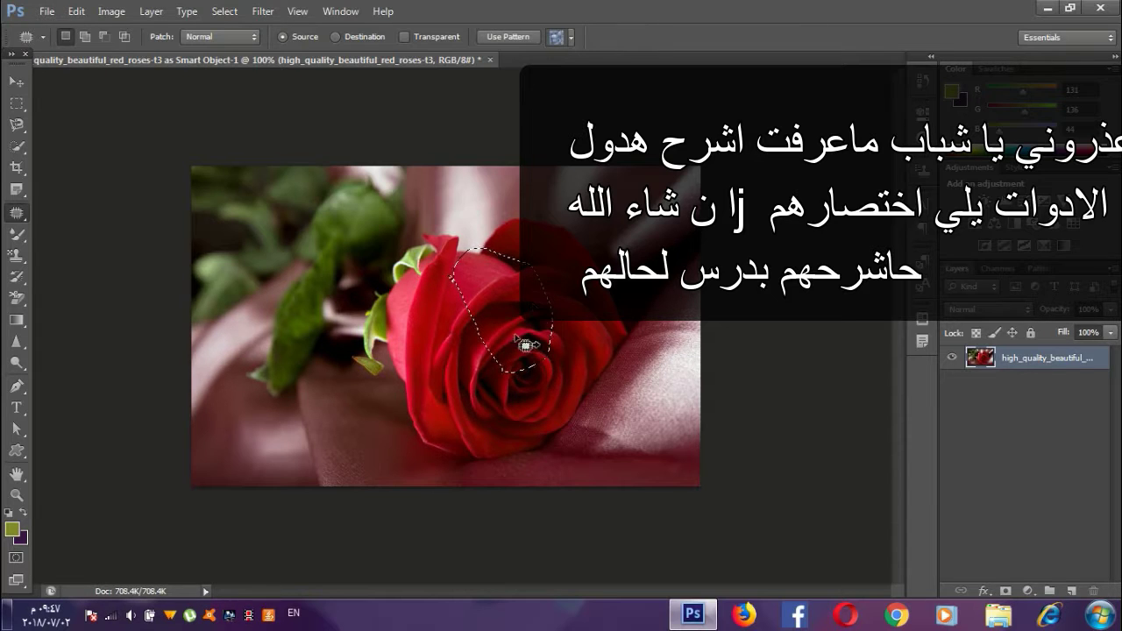
mouse_move(514, 314)
mouse_down()
mouse_move(508, 349)
mouse_move(349, 439)
mouse_up()
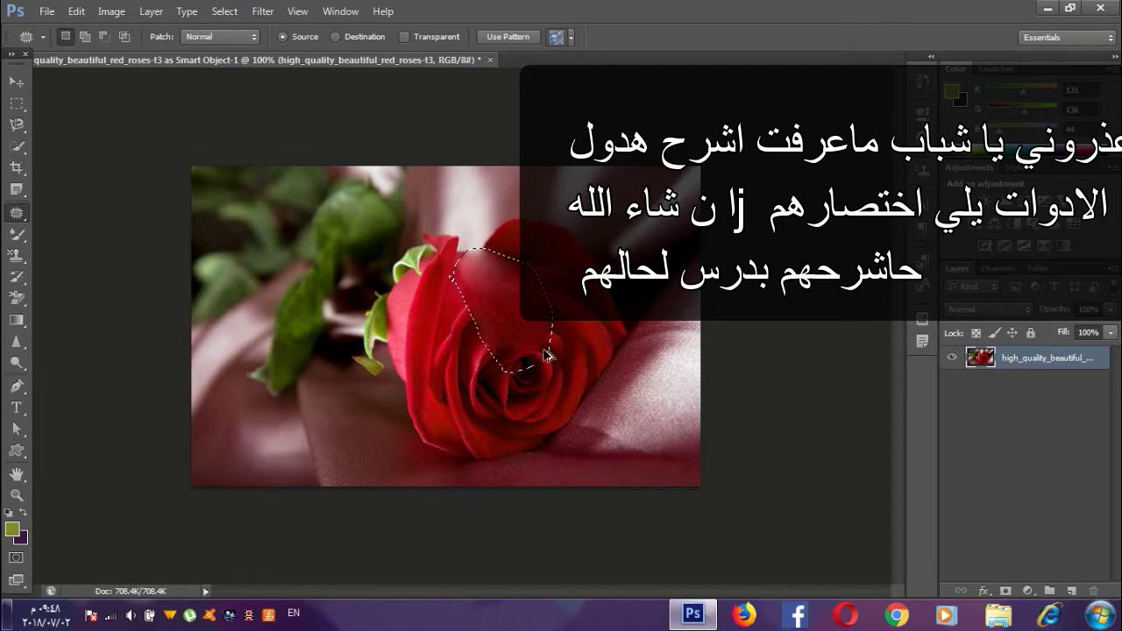
key(ctrl+d)
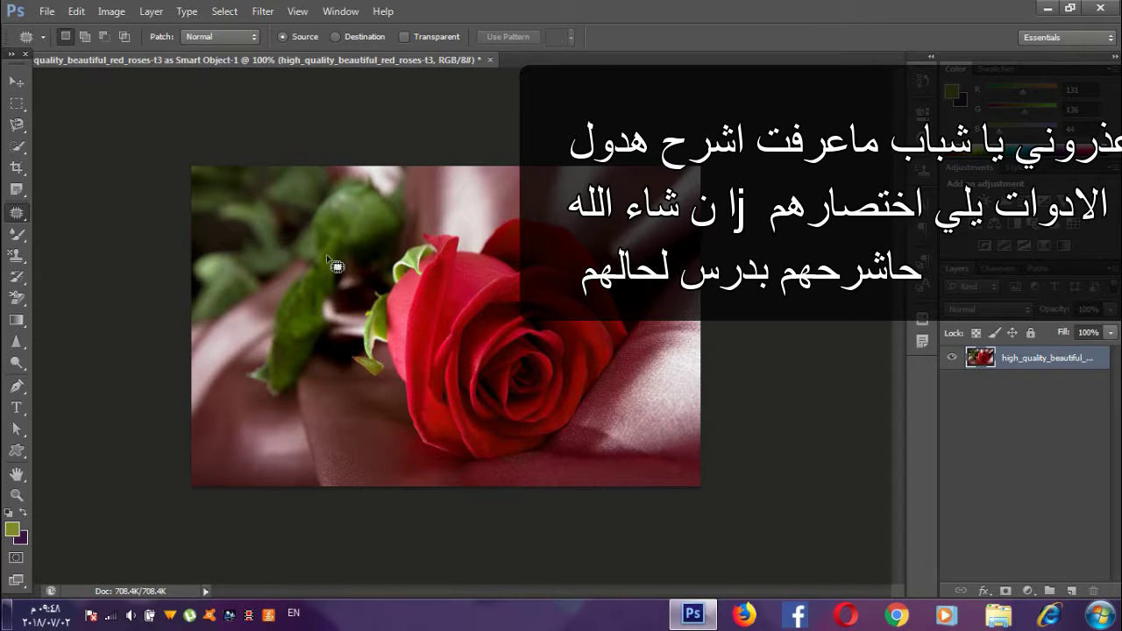
Step: Patch the green leaf with rose texture, then undo it and deselect
mouse_move(339, 266)
mouse_down()
mouse_move(313, 277)
mouse_move(355, 241)
mouse_up()
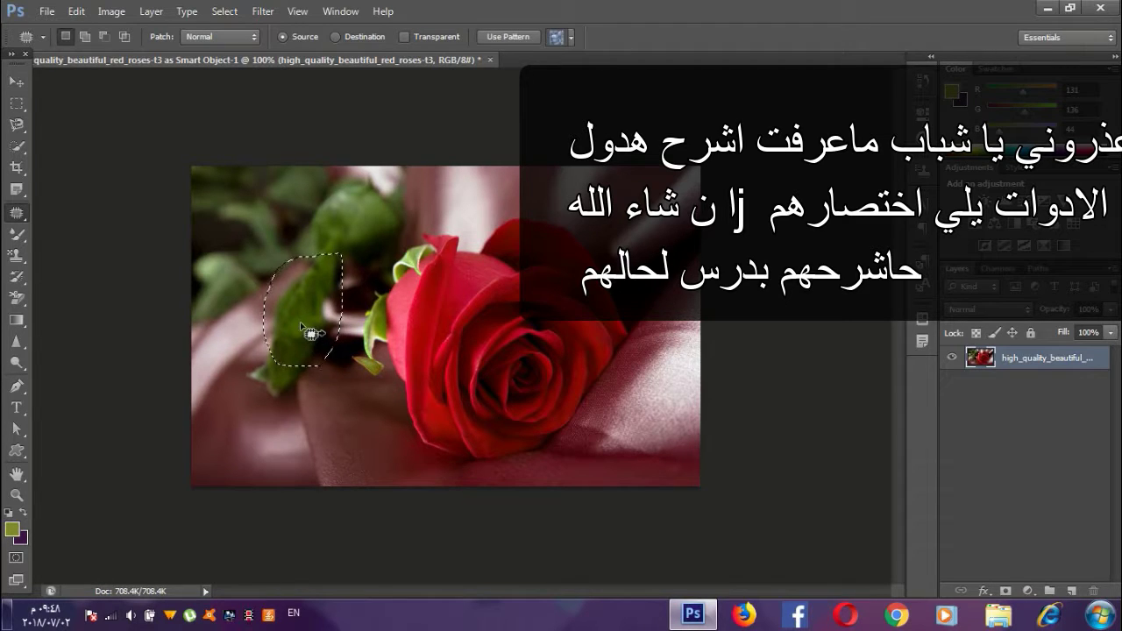
drag(389, 320, 497, 366)
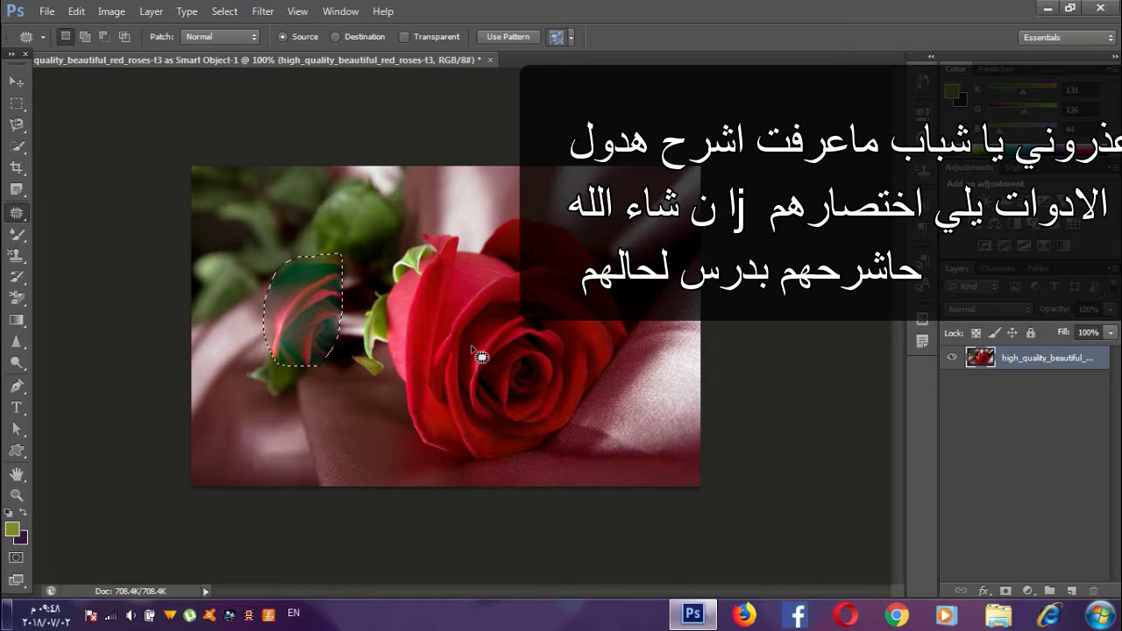
key(ctrl+z)
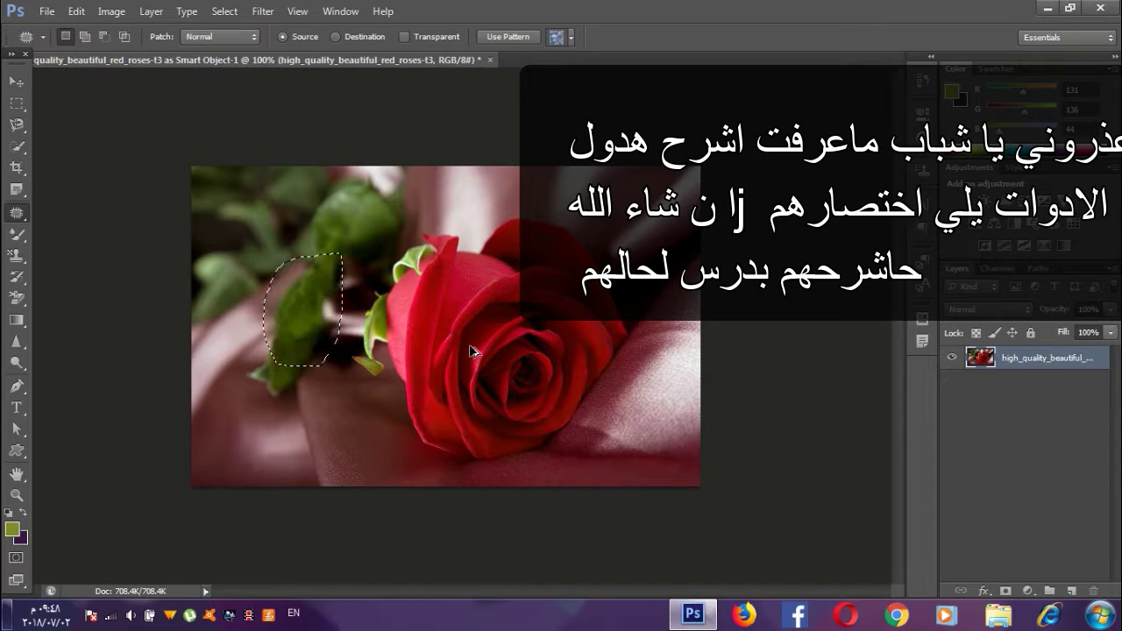
key(ctrl+d)
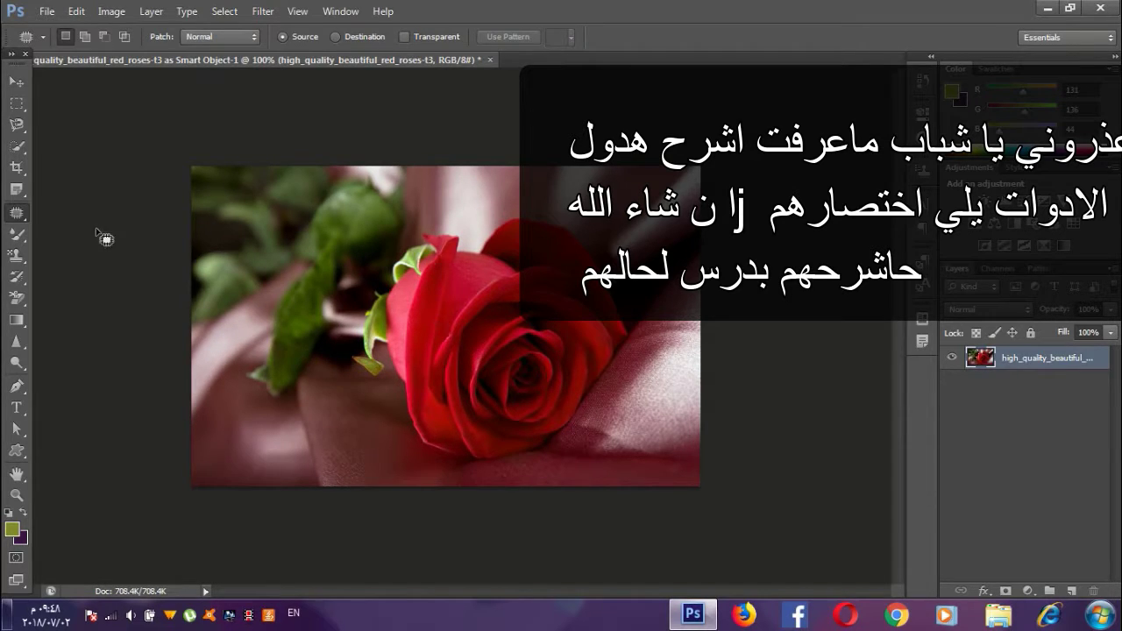
Step: With Content-Aware Move, test-move the rose centre, then move lower-left satin into the centre
right_click(12, 218)
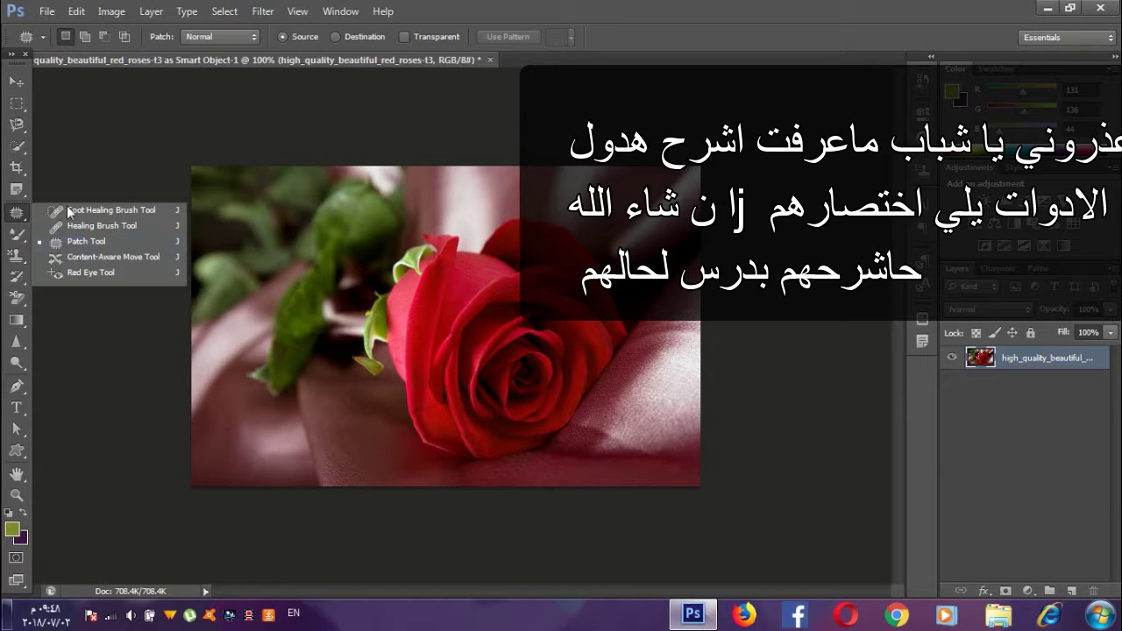
click(153, 257)
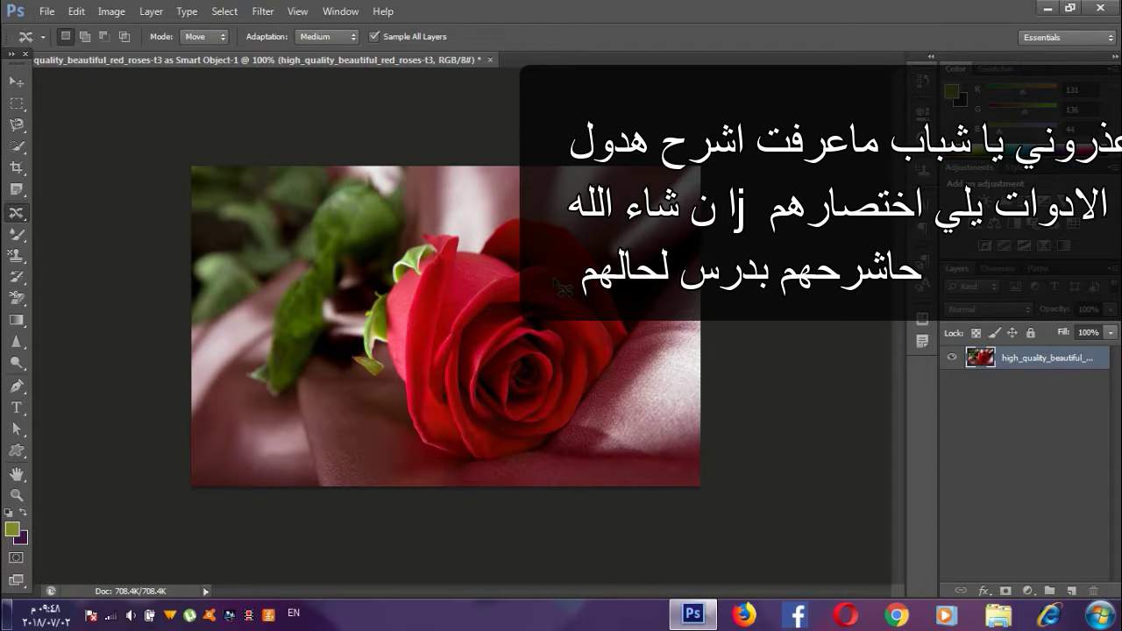
drag(537, 289, 493, 295)
mouse_move(469, 353)
mouse_down()
mouse_move(530, 390)
mouse_move(570, 296)
mouse_move(538, 282)
mouse_up()
mouse_move(485, 349)
mouse_down()
mouse_move(413, 389)
mouse_move(300, 256)
mouse_move(313, 351)
mouse_move(267, 222)
mouse_move(208, 225)
mouse_move(238, 214)
mouse_move(244, 231)
mouse_up()
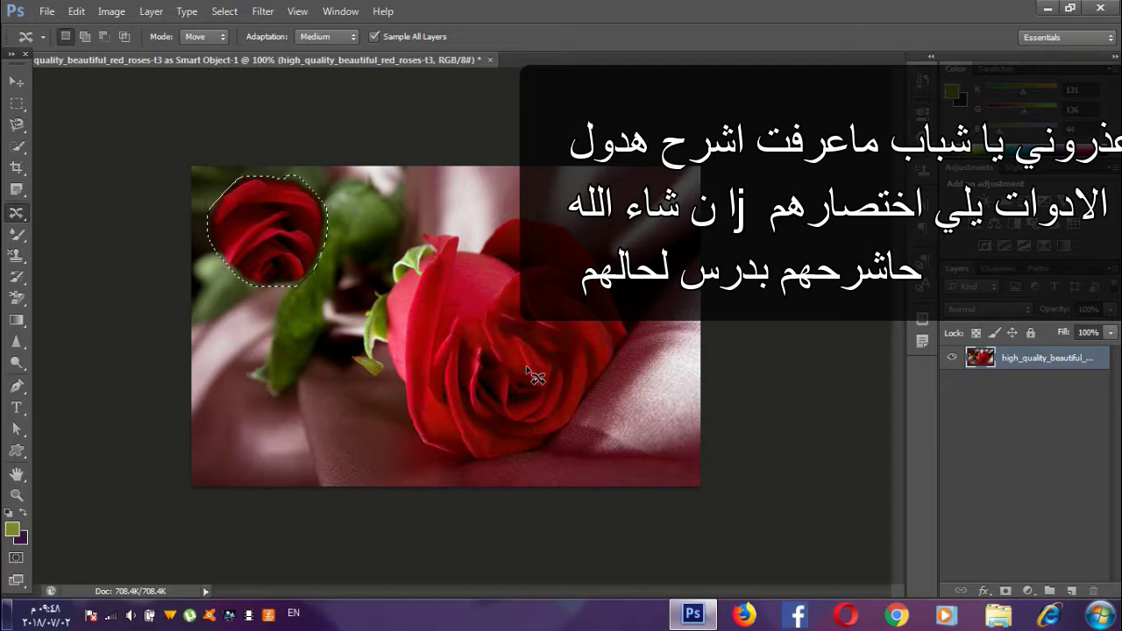
drag(332, 273, 582, 374)
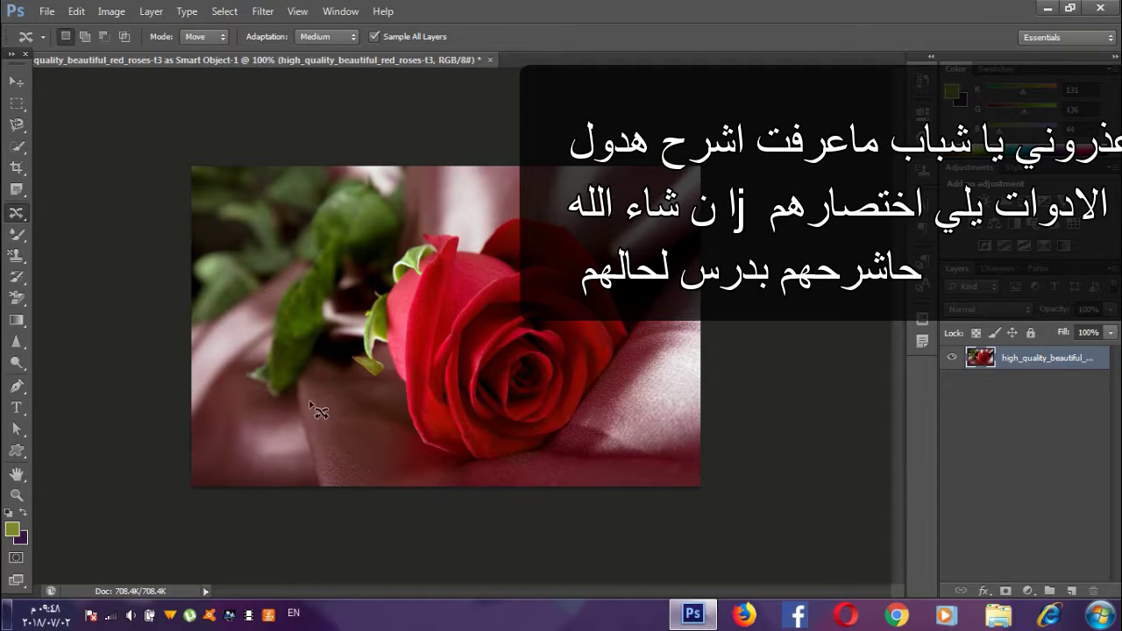
drag(339, 466, 332, 463)
drag(325, 417, 537, 390)
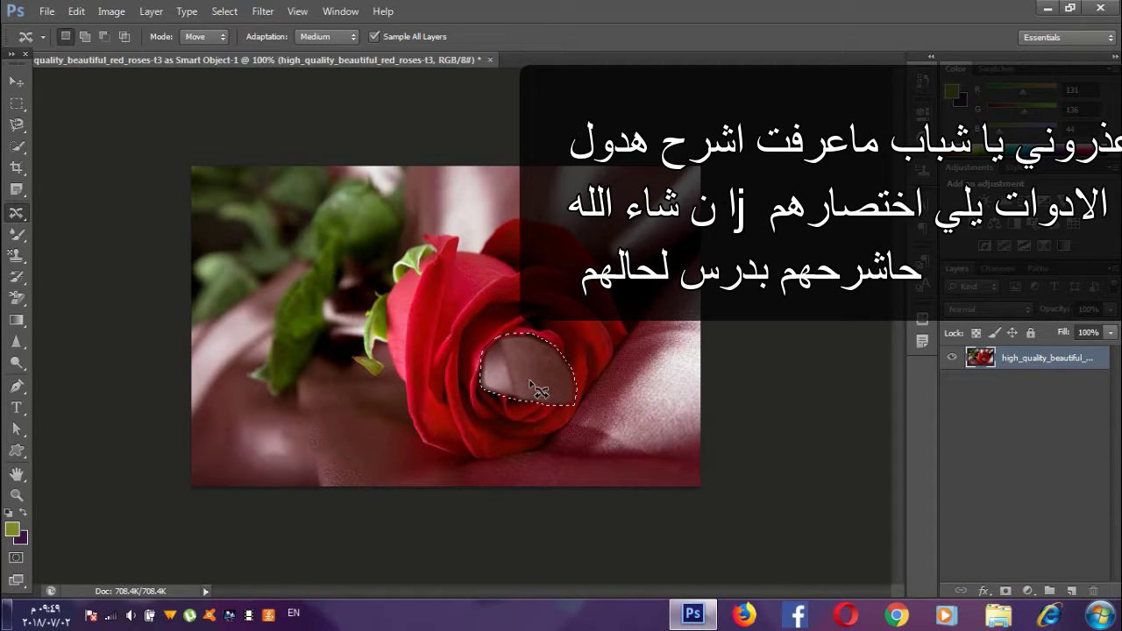
Step: Switch to the Red Eye tool and undo the fabric patch in the rose centre
right_click(7, 216)
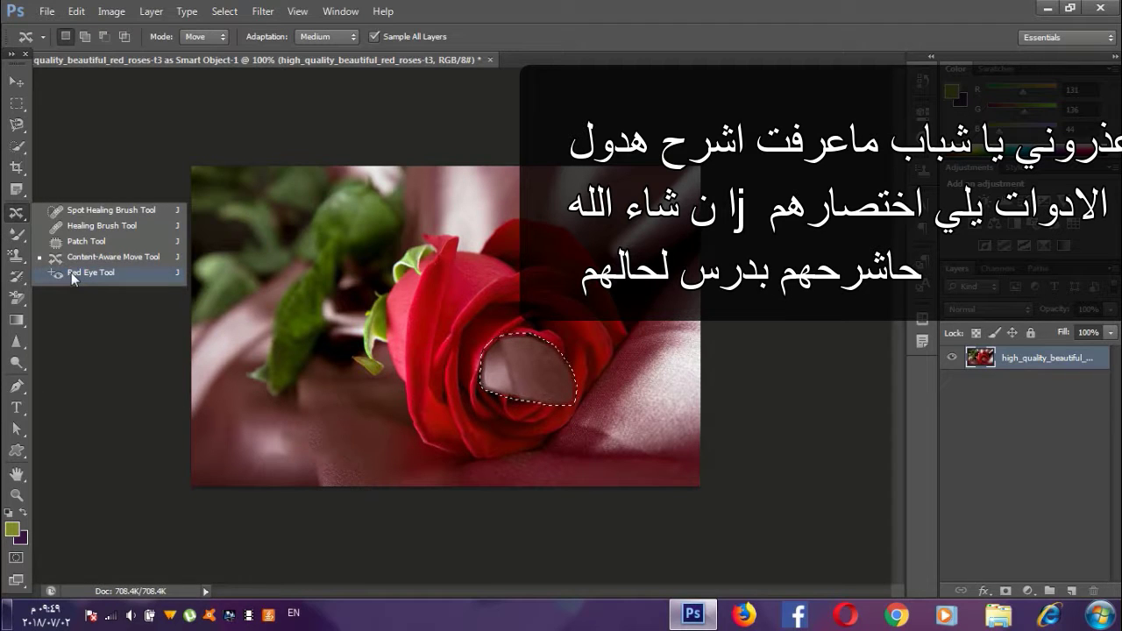
click(126, 276)
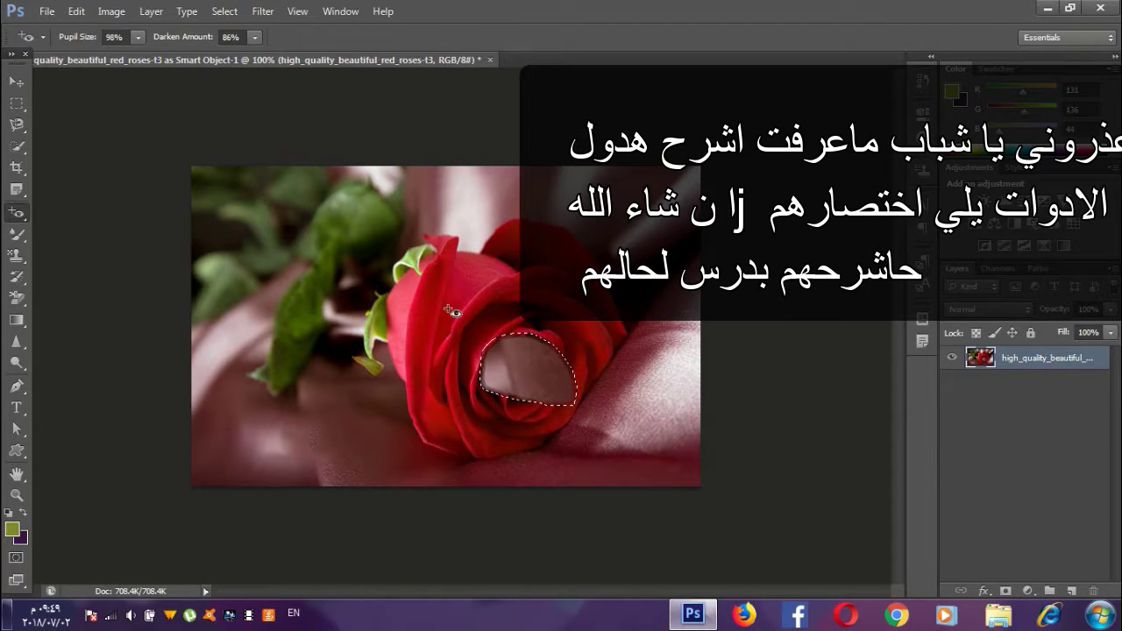
key(ctrl+alt+z)
key(ctrl+alt+z)
key(ctrl+alt+z)
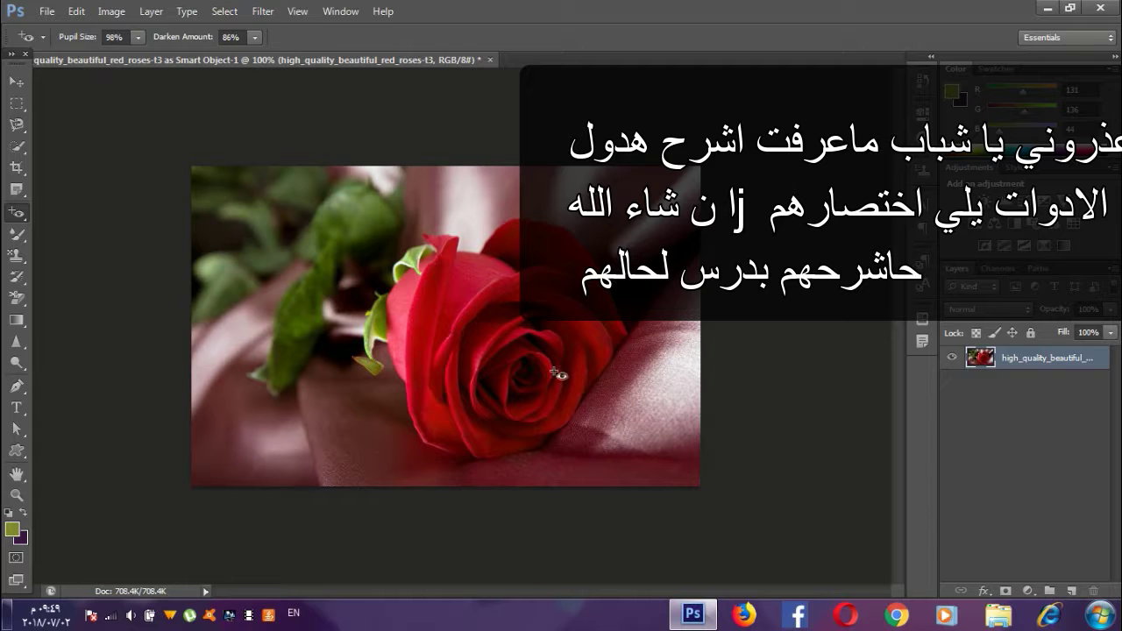
Step: Darken several patches on the rose's petals and centre with red-eye clicks
mouse_move(501, 291)
mouse_down()
mouse_move(476, 342)
mouse_move(459, 333)
mouse_up()
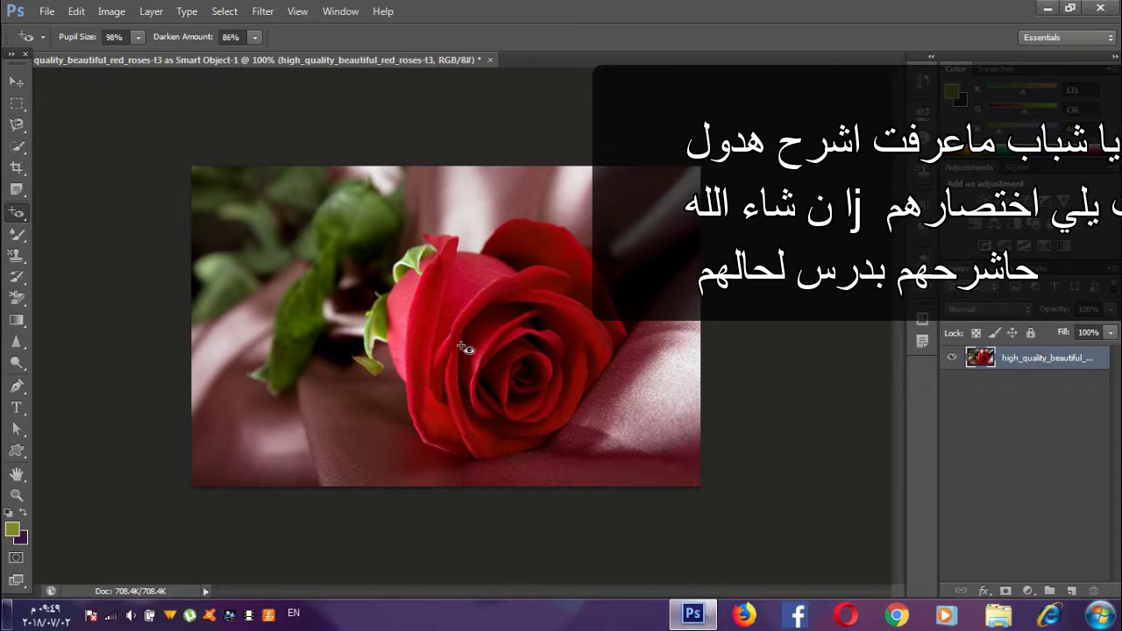
click(462, 344)
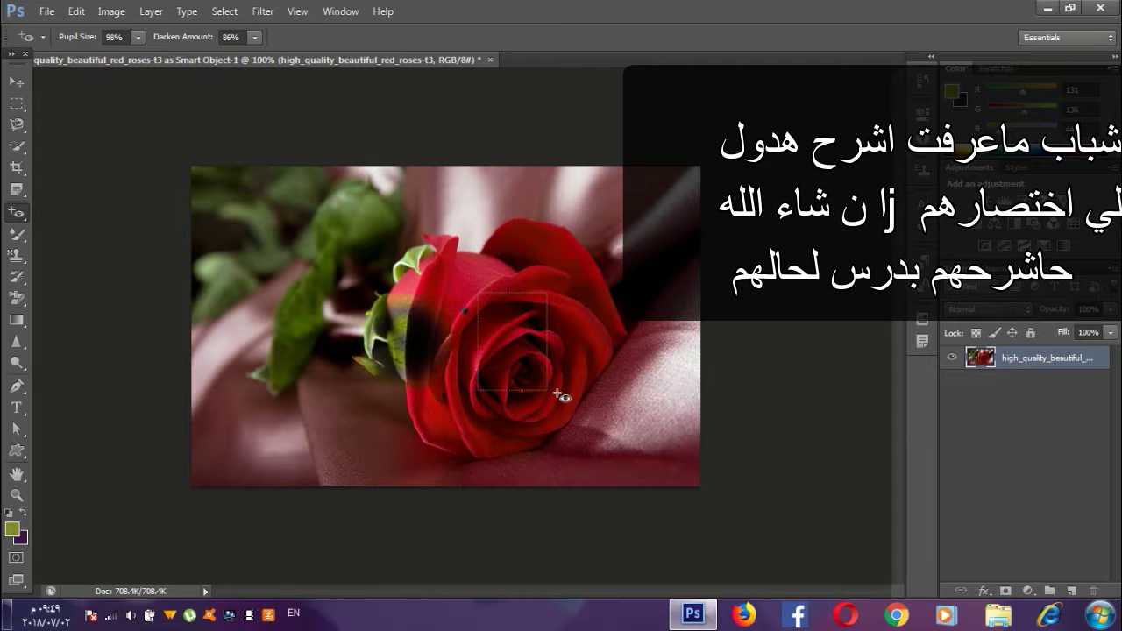
click(515, 335)
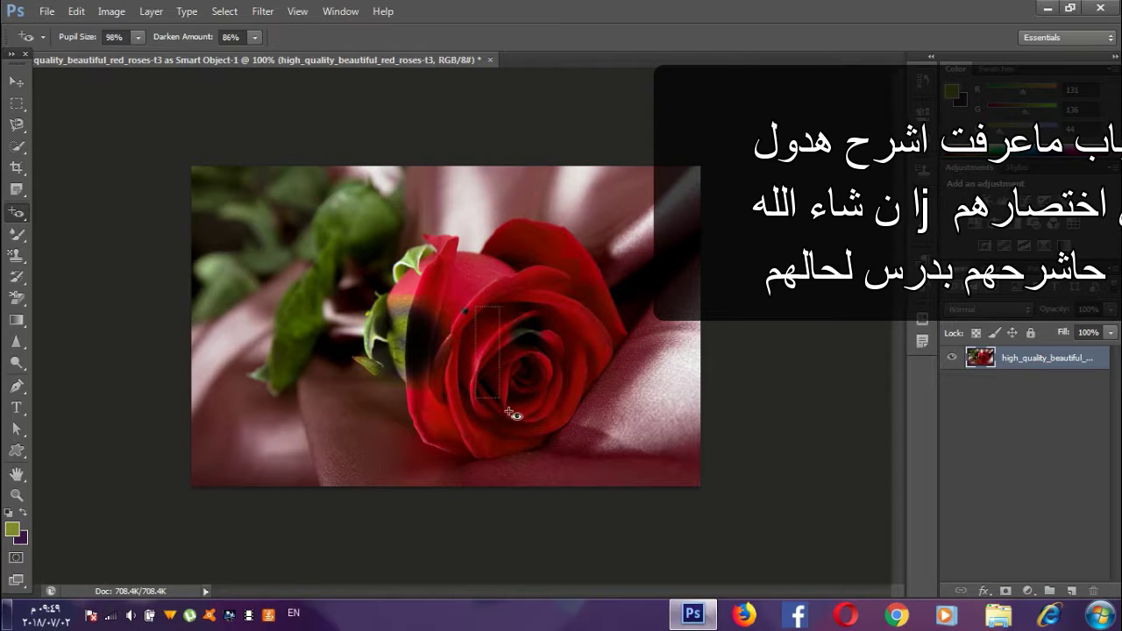
click(496, 317)
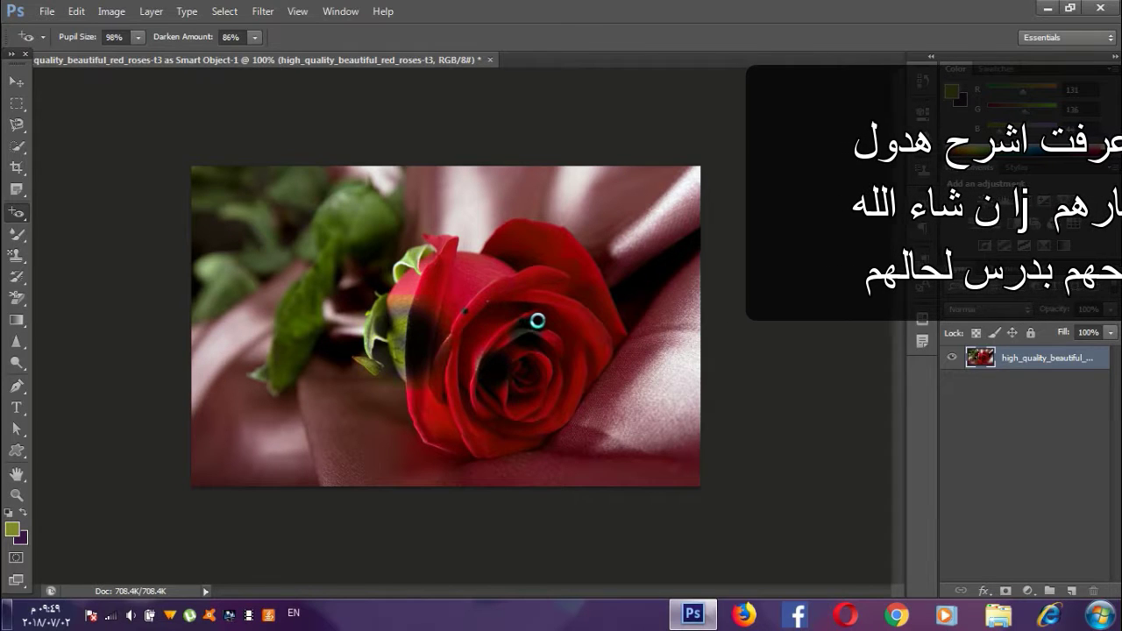
click(473, 307)
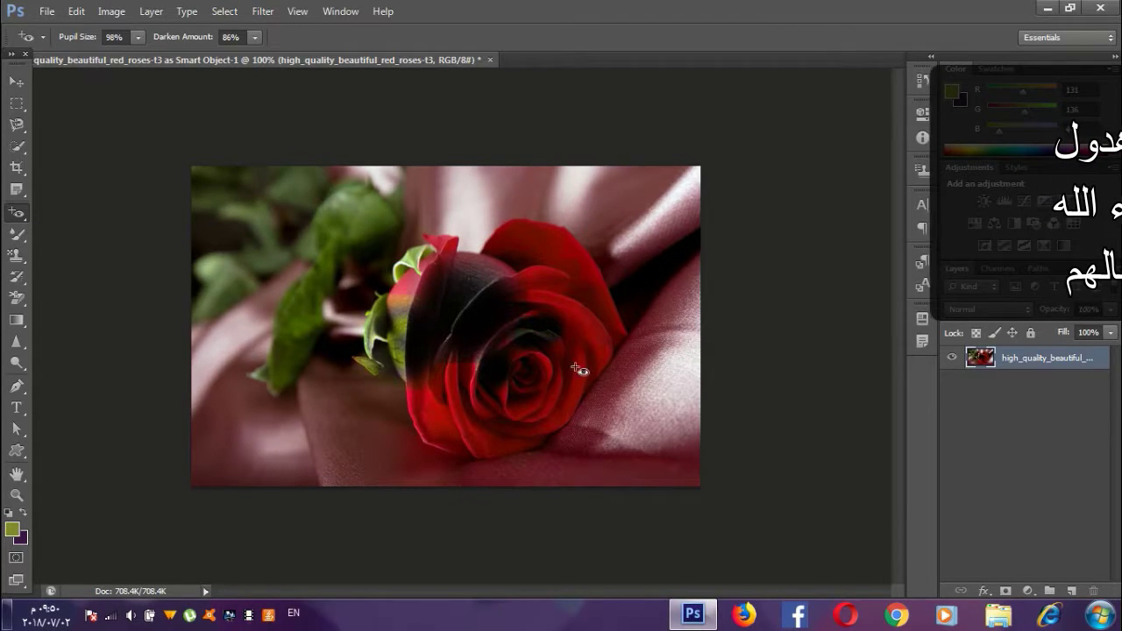
Step: Drop the Red Eye darken amount to 30% after briefly raising it to 100%, and show the brush tools
click(255, 36)
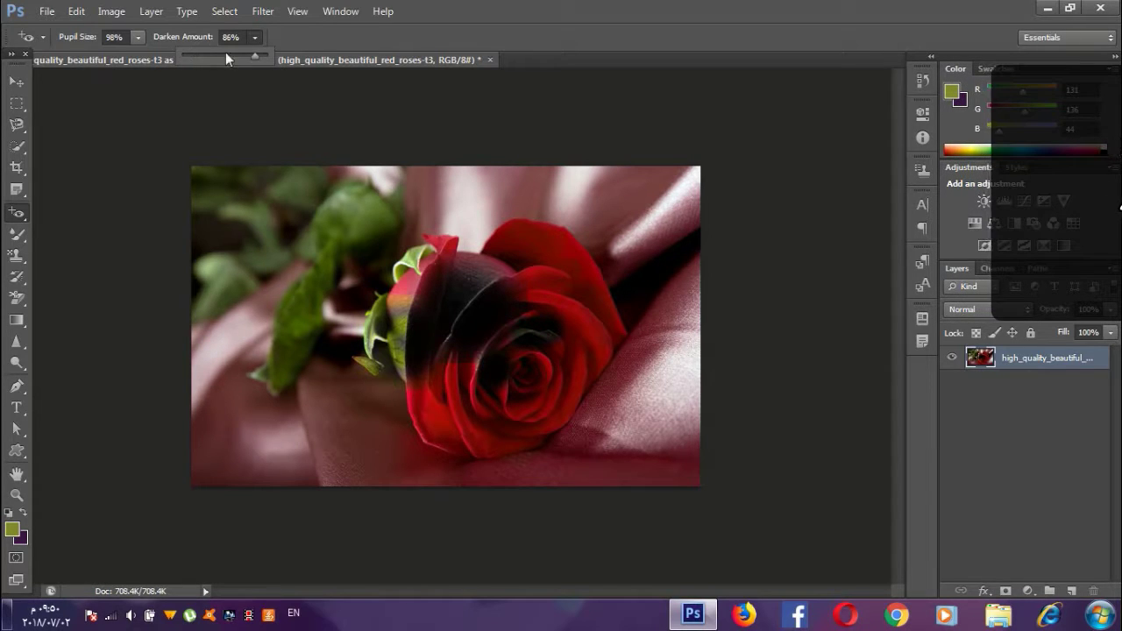
drag(262, 57, 519, 349)
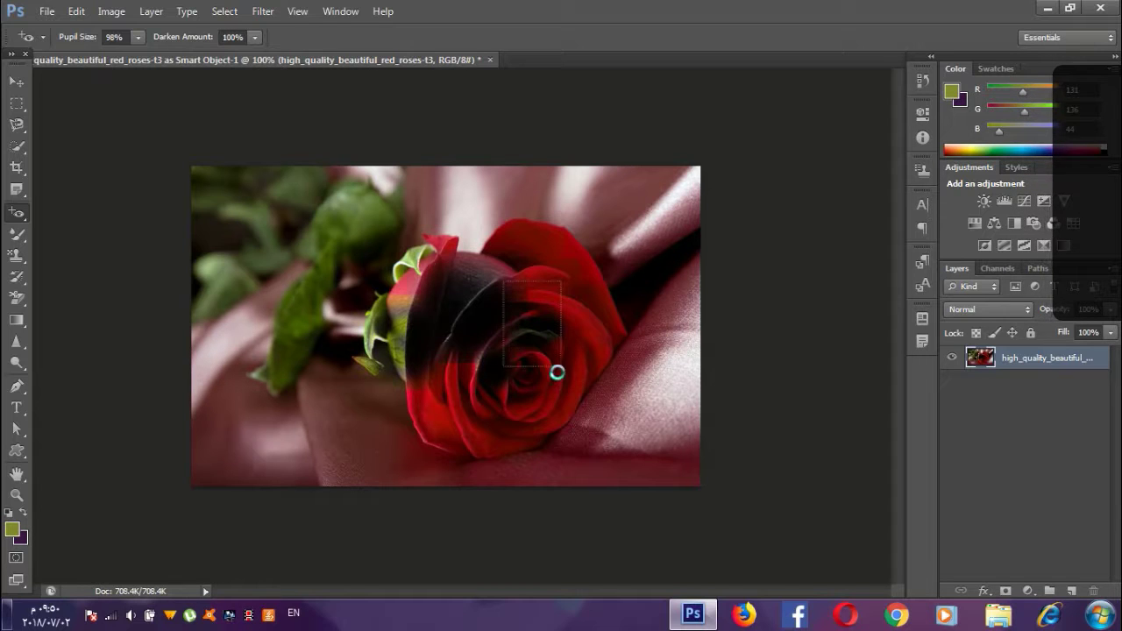
click(254, 37)
click(197, 54)
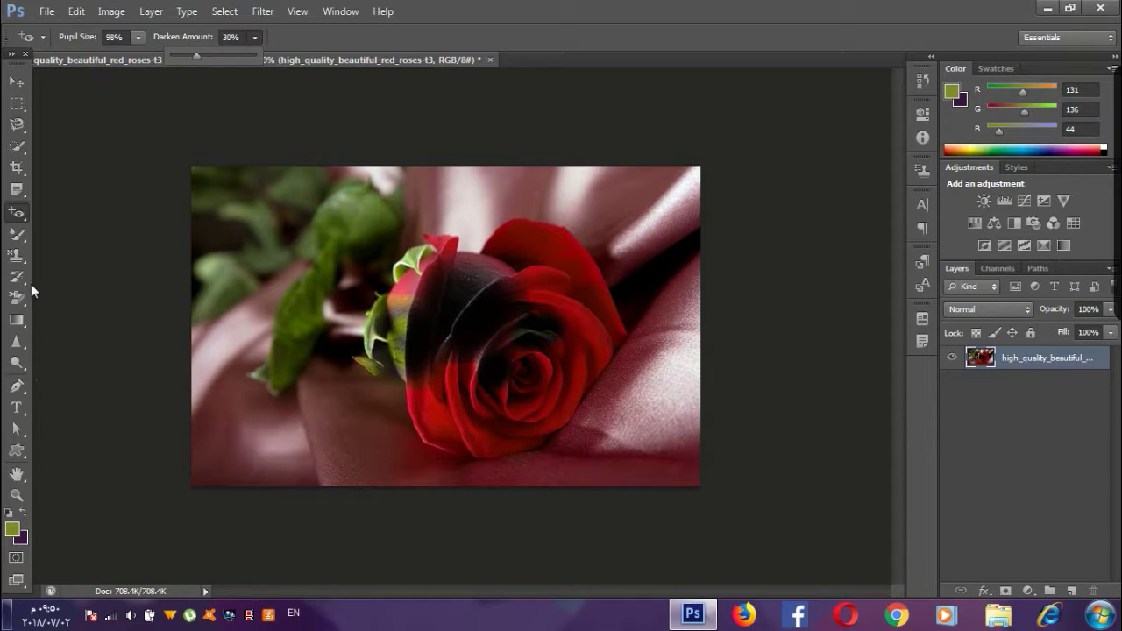
click(25, 237)
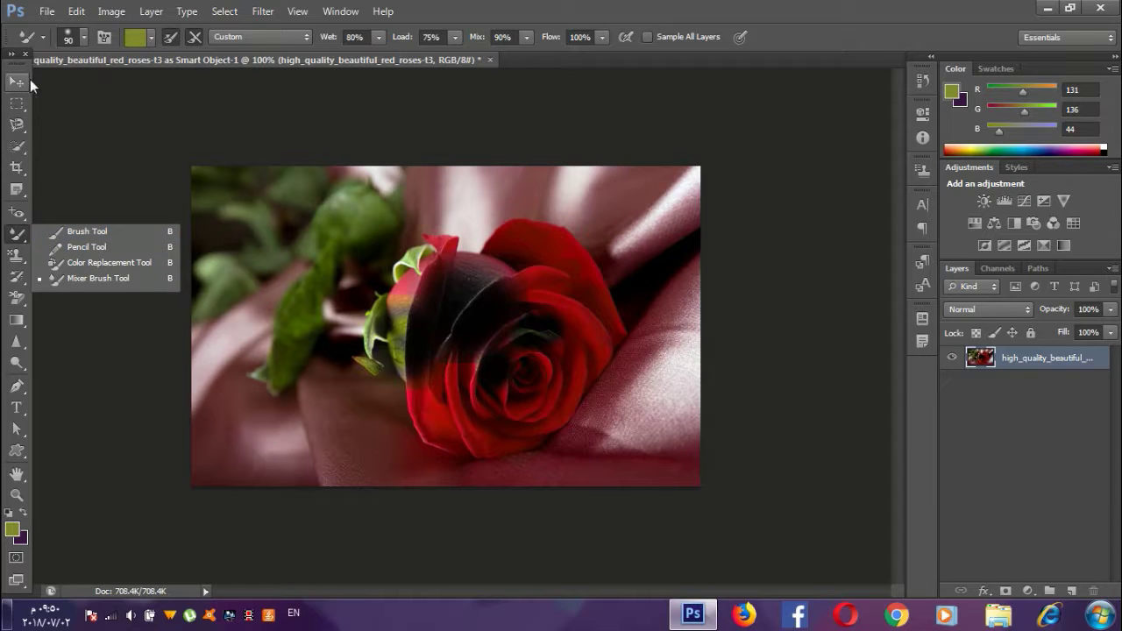
Step: Pick the Brush tool, set 16% hardness and a bristle tip, and paint an olive stroke
click(88, 232)
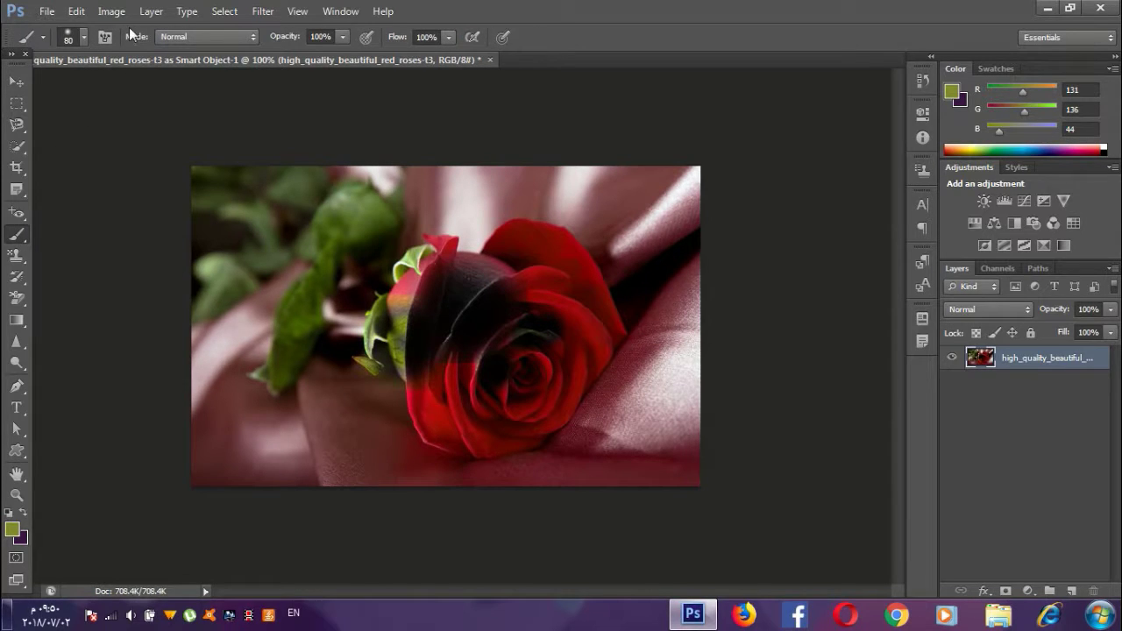
click(84, 37)
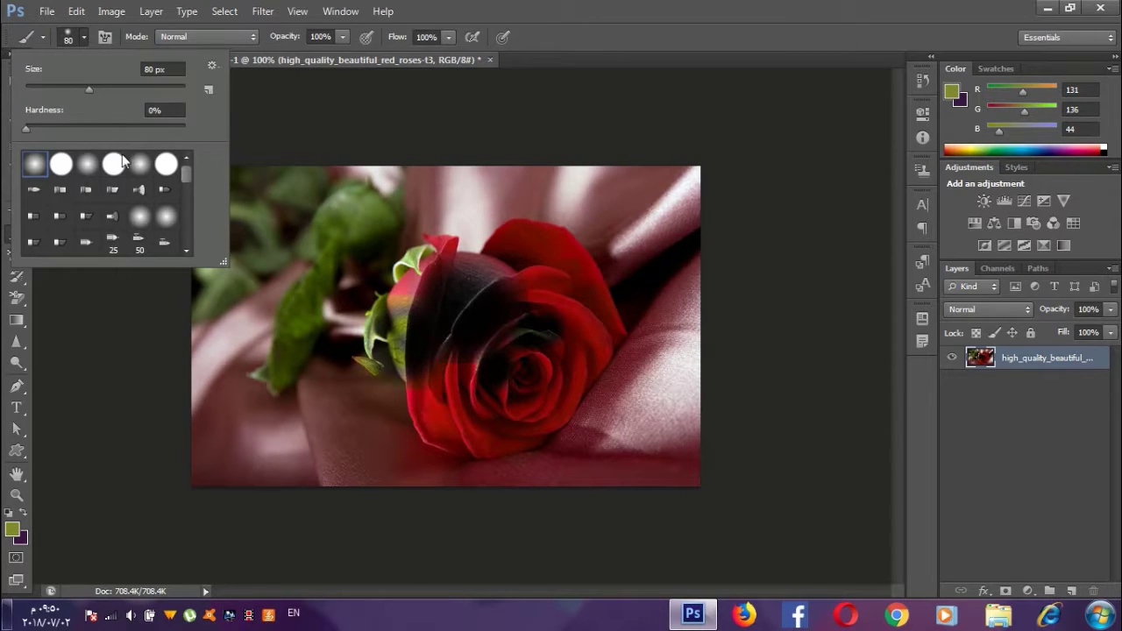
click(51, 127)
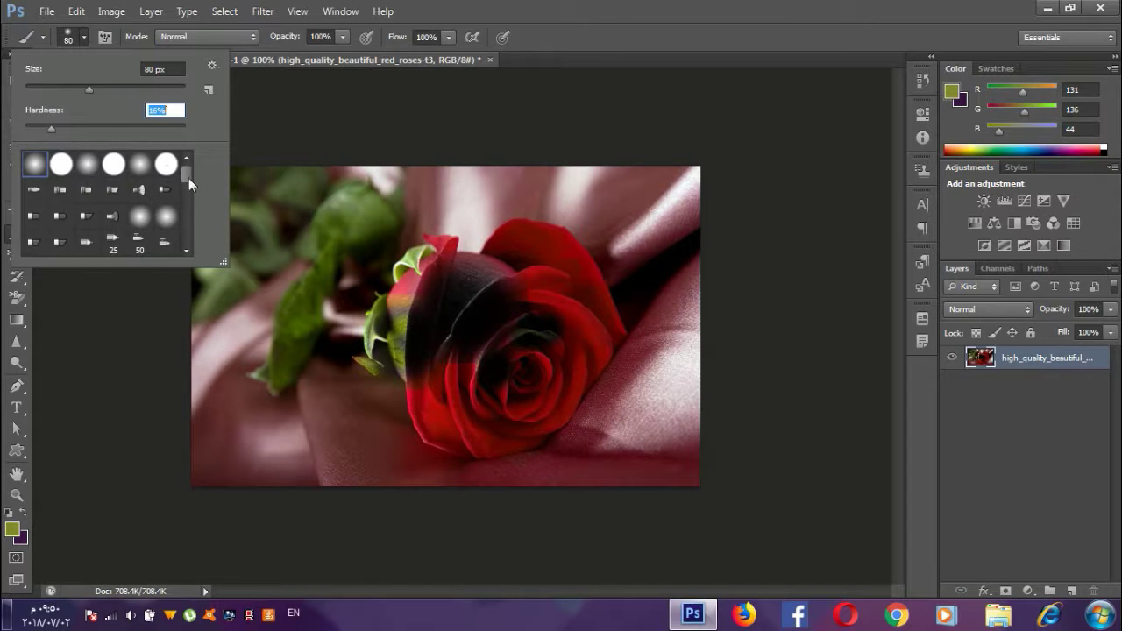
mouse_move(186, 173)
mouse_down()
mouse_move(182, 214)
mouse_move(196, 232)
mouse_move(198, 175)
mouse_up()
click(163, 190)
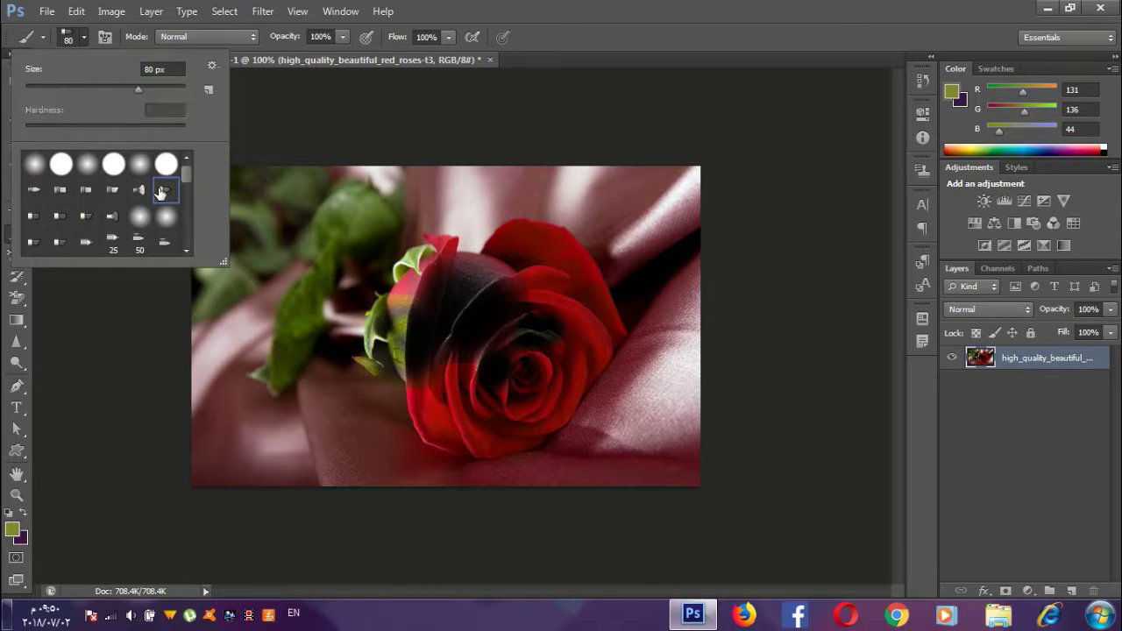
click(556, 254)
mouse_move(549, 254)
mouse_down()
mouse_move(550, 303)
mouse_move(496, 351)
mouse_move(386, 250)
mouse_move(377, 350)
mouse_move(453, 344)
mouse_up()
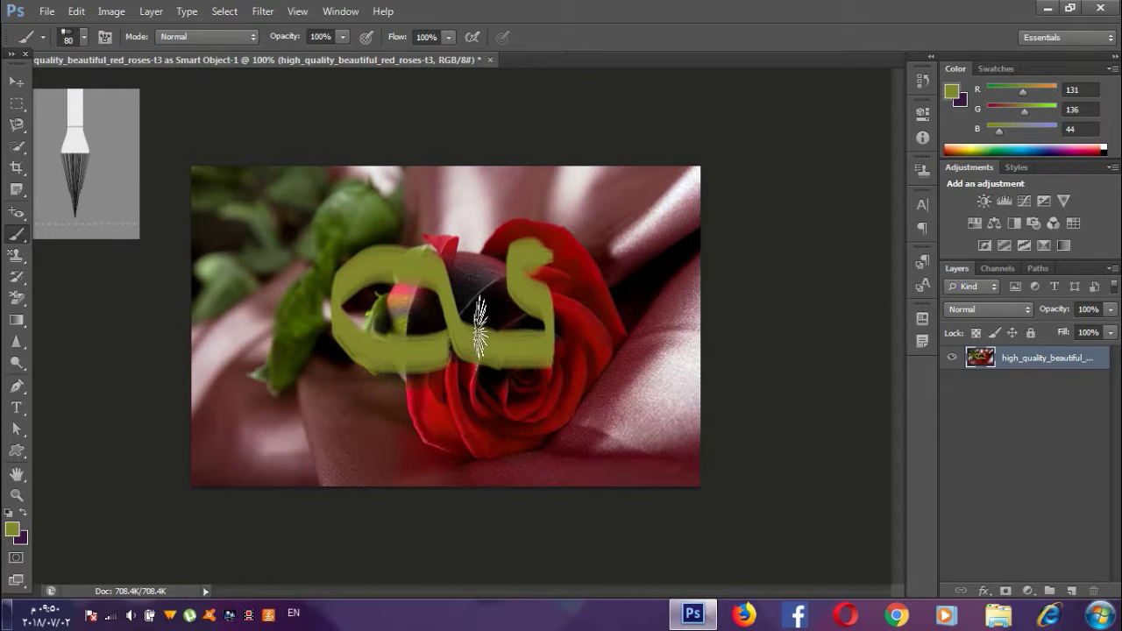
Step: Paint large olive strokes with a round tip, shrink the brush, then undo all strokes
mouse_move(86, 163)
click(83, 36)
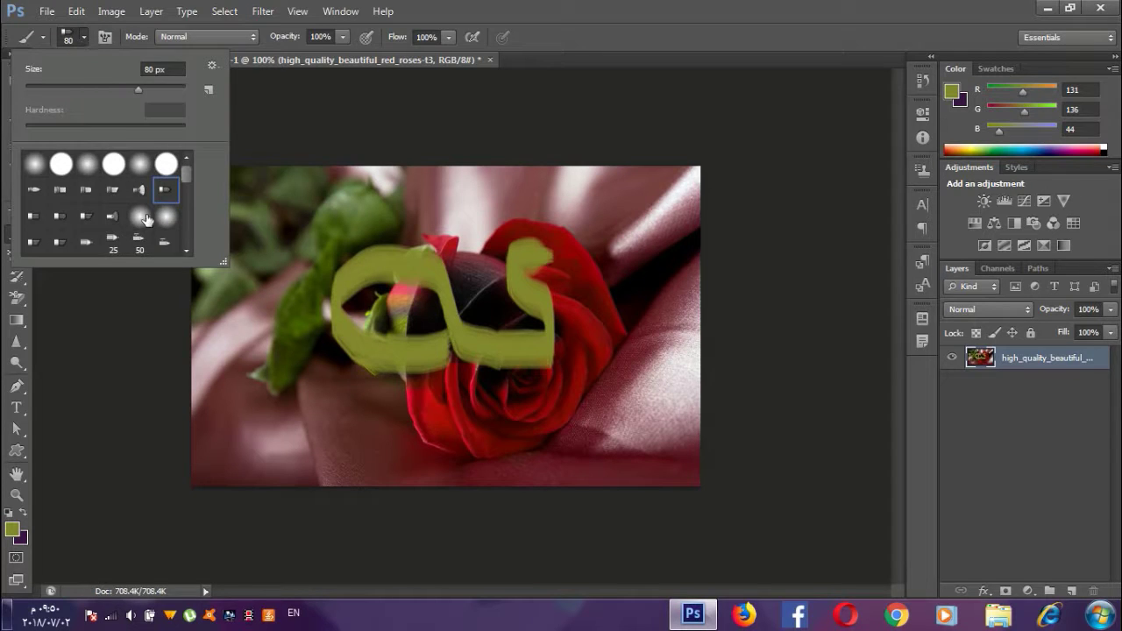
click(115, 171)
mouse_move(570, 295)
mouse_down()
mouse_move(601, 250)
mouse_move(476, 301)
mouse_move(473, 197)
mouse_up()
drag(388, 226, 281, 301)
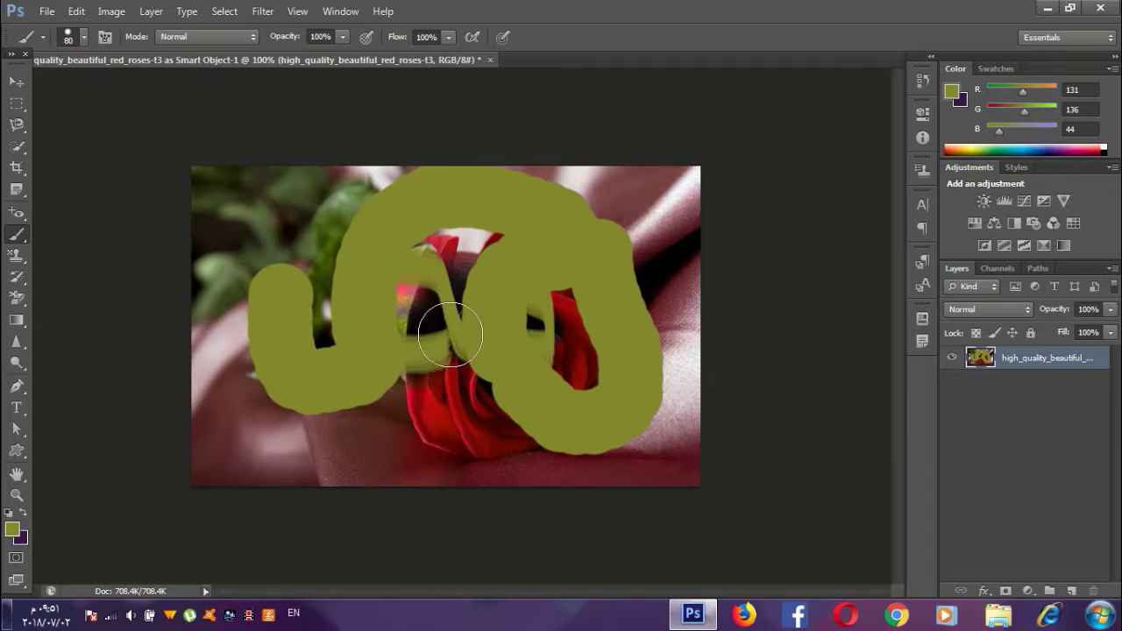
key(bracketleft)
mouse_move(465, 401)
mouse_down()
mouse_move(461, 426)
mouse_move(401, 408)
mouse_move(476, 395)
mouse_move(466, 412)
mouse_up()
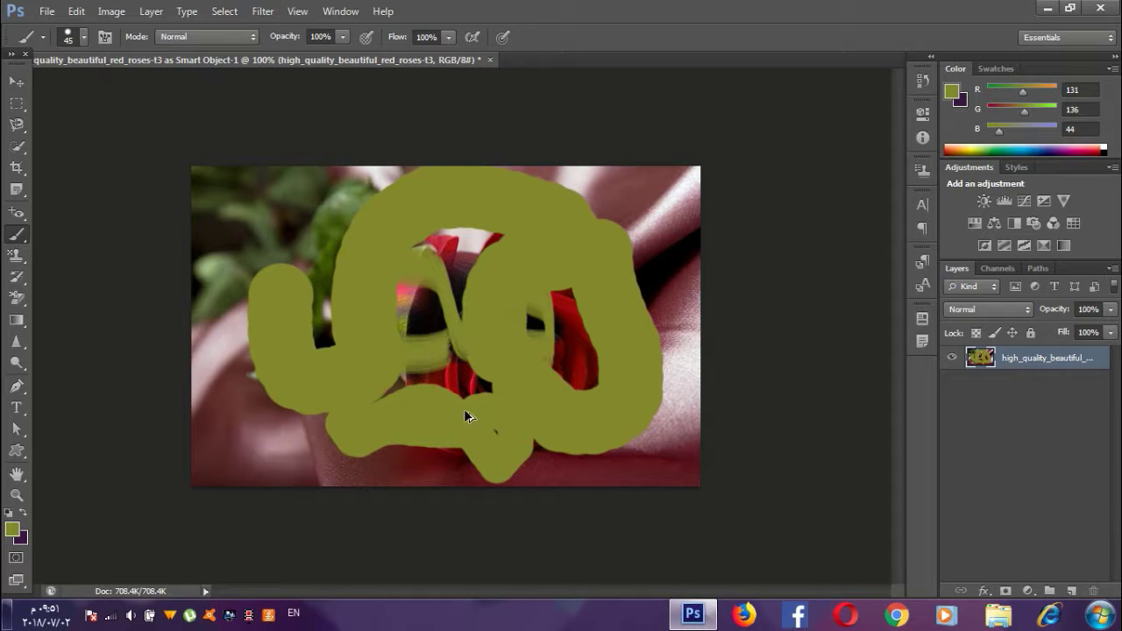
key(ctrl+alt+z)
key(ctrl+alt+z)
key(ctrl+alt+z)
key(ctrl+alt+z)
key(ctrl+alt+z)
key(ctrl+alt+z)
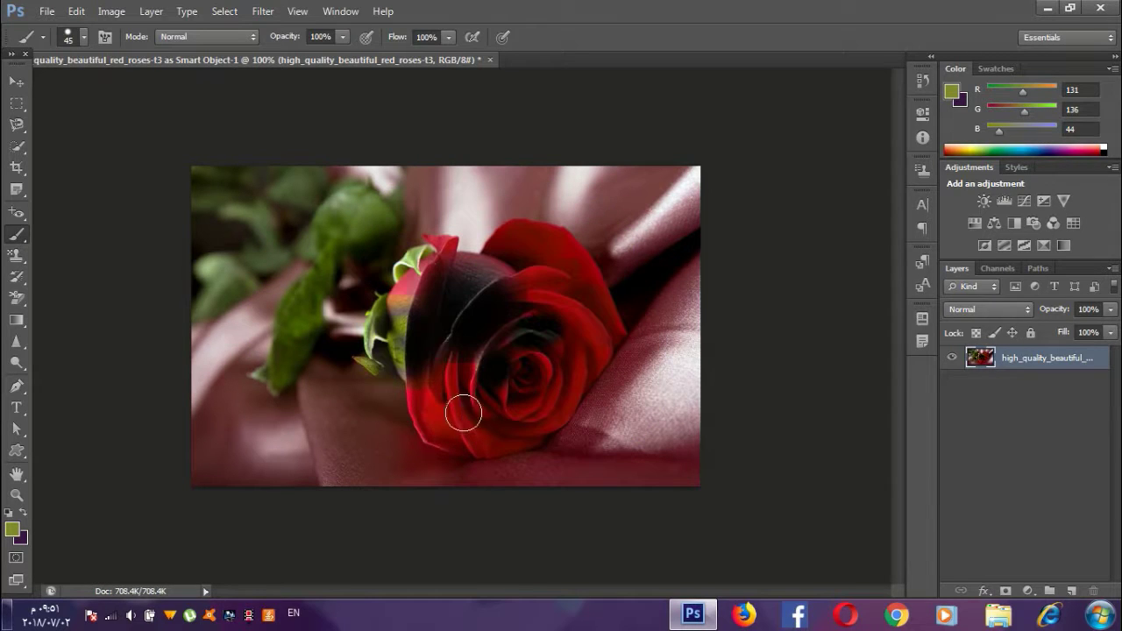
Step: Set the brush mode to Color Burn and paint dark bands across the rose and image
click(194, 36)
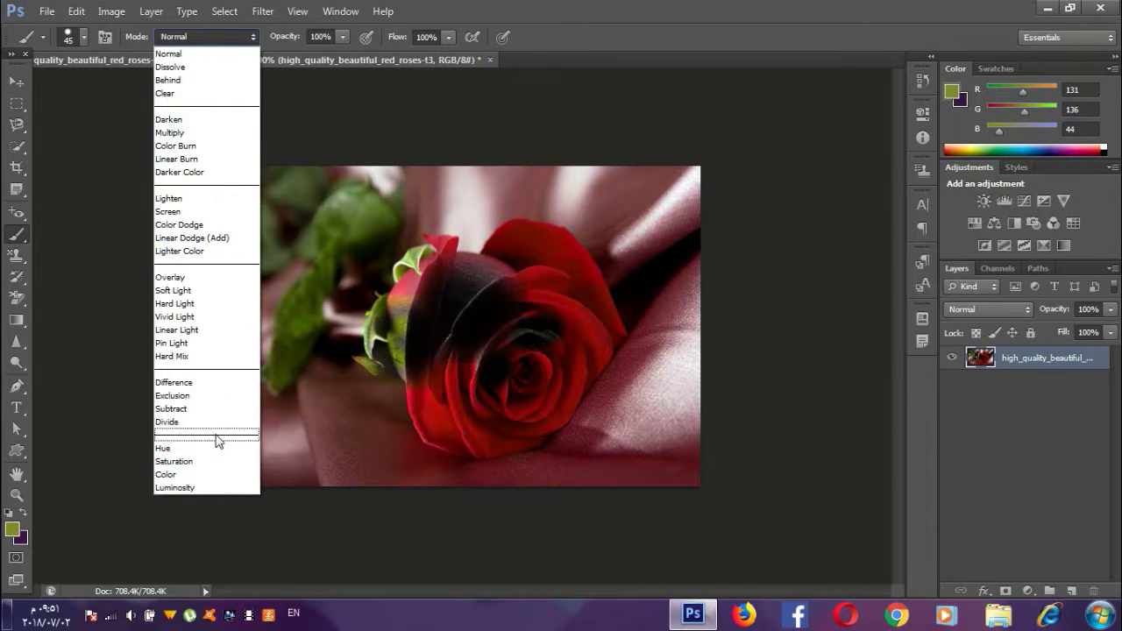
click(204, 146)
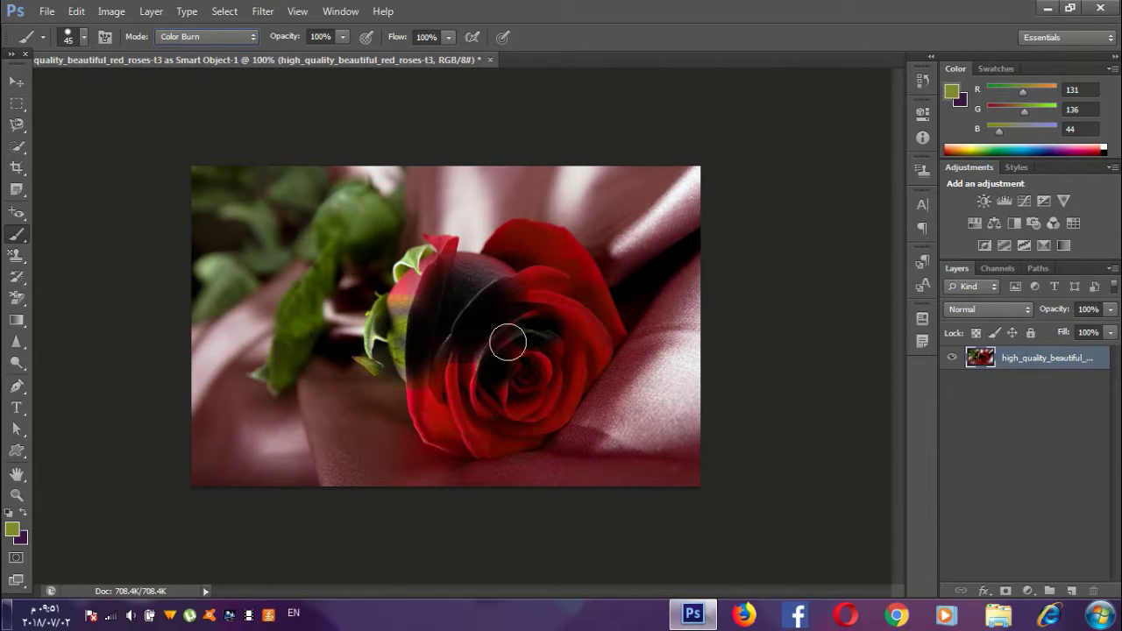
drag(553, 283, 496, 409)
mouse_move(539, 270)
mouse_down()
mouse_move(479, 401)
mouse_move(508, 233)
mouse_move(506, 394)
mouse_move(176, 379)
mouse_move(43, 308)
mouse_move(328, 295)
mouse_move(454, 253)
mouse_move(615, 159)
mouse_move(448, 172)
mouse_up()
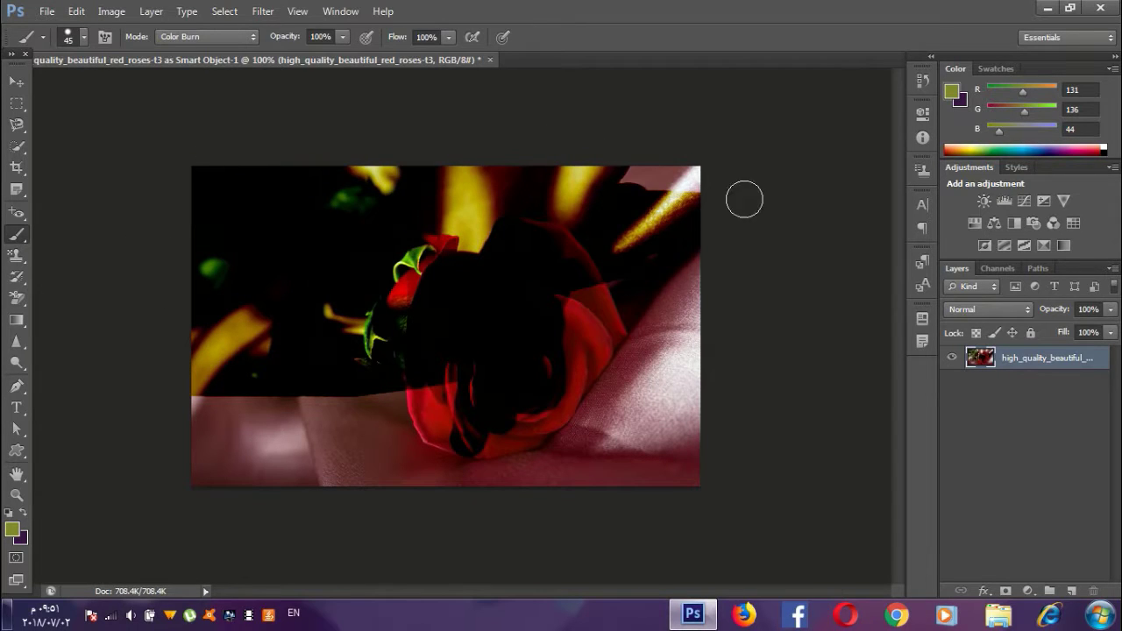
drag(744, 200, 638, 153)
mouse_move(597, 270)
mouse_down()
mouse_move(155, 383)
mouse_move(269, 380)
mouse_move(95, 439)
mouse_move(413, 483)
mouse_move(602, 463)
mouse_move(331, 429)
mouse_move(359, 428)
mouse_up()
drag(656, 379, 538, 401)
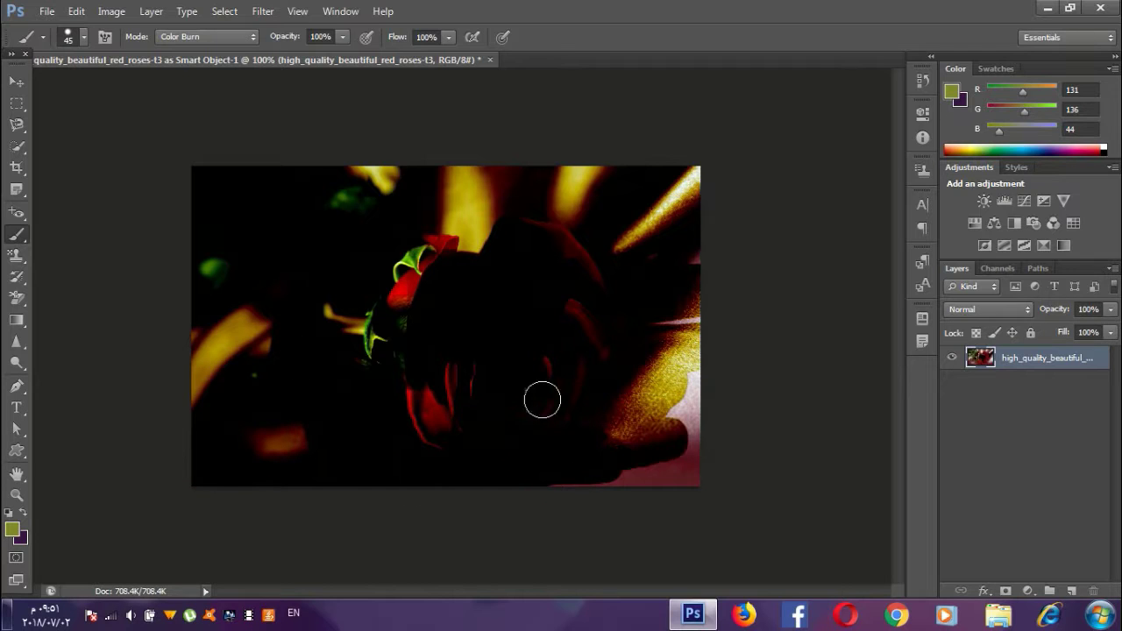
Step: Undo and then redo the Color Burn strokes
key(ctrl+alt+z)
key(ctrl+alt+z)
key(ctrl+alt+z)
key(ctrl+alt+z)
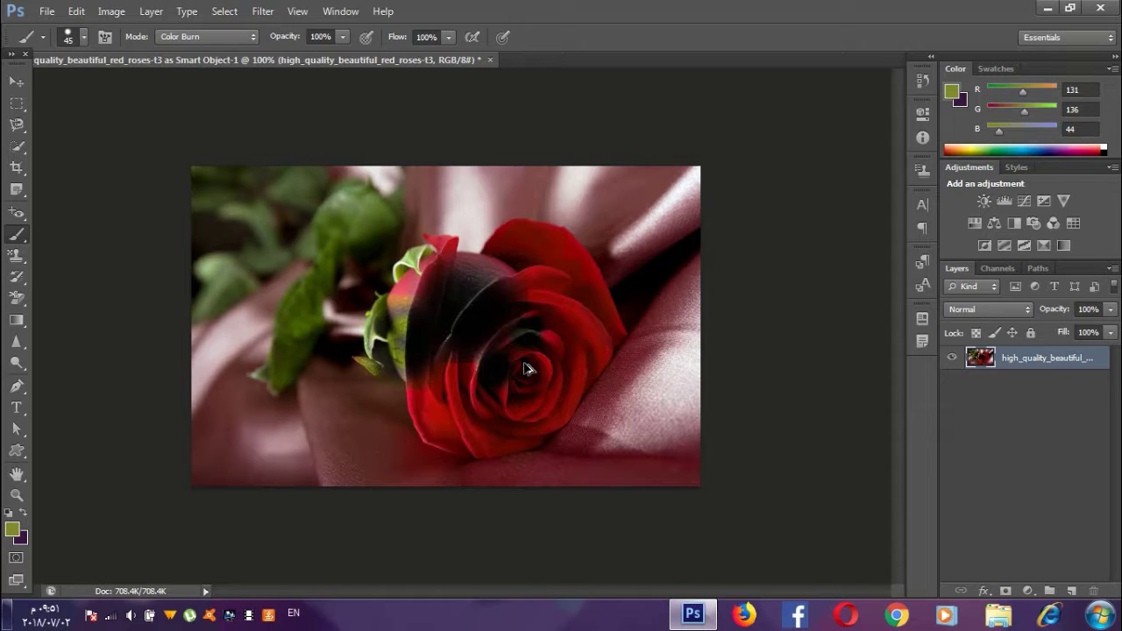
key(ctrl+alt+z)
key(ctrl+alt+z)
key(ctrl+alt+z)
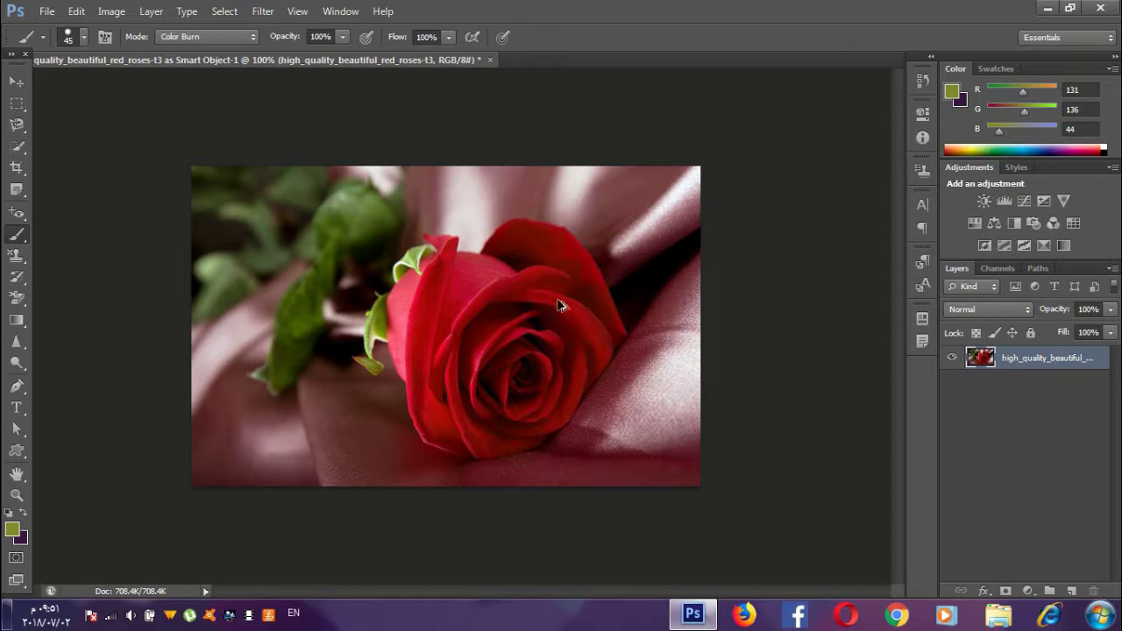
key(ctrl+shift+z)
key(ctrl+shift+z)
key(ctrl+shift+z)
key(ctrl+shift+z)
key(ctrl+shift+z)
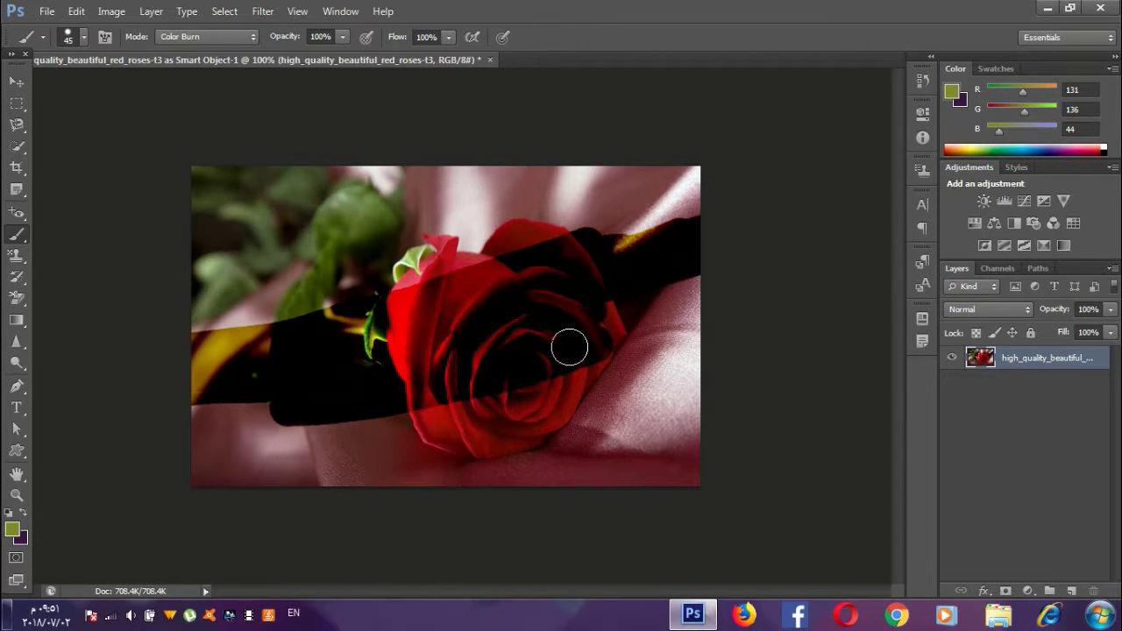
key(ctrl+shift+z)
key(ctrl+shift+z)
key(ctrl+shift+z)
key(ctrl+shift+z)
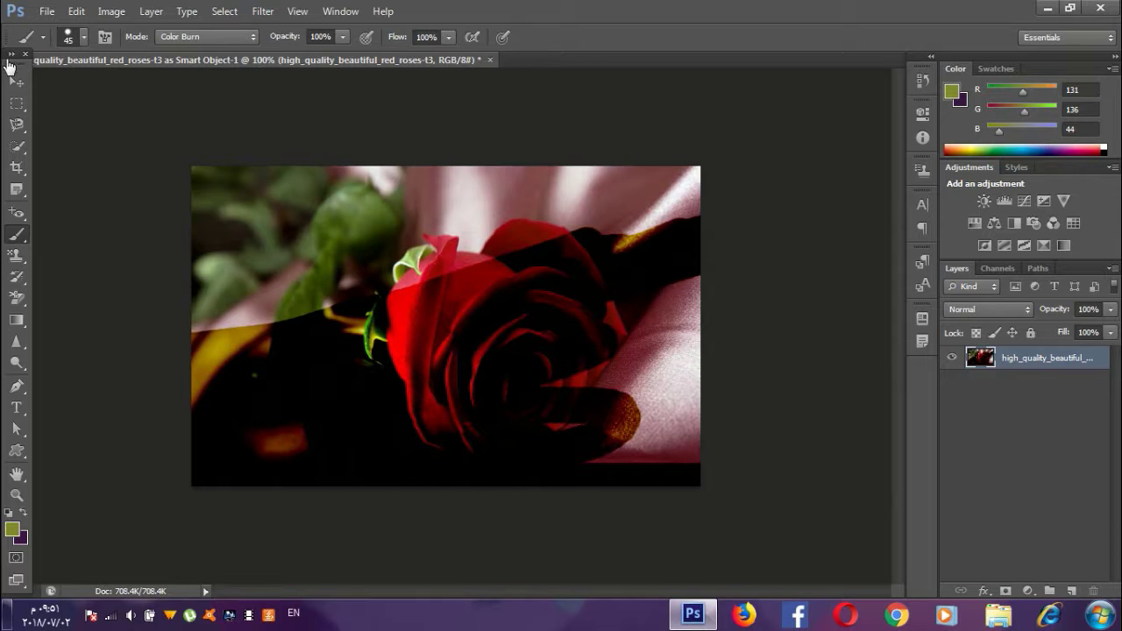
Step: Switch the brush mode to Divide and brighten the rose petals and upper photo
click(180, 35)
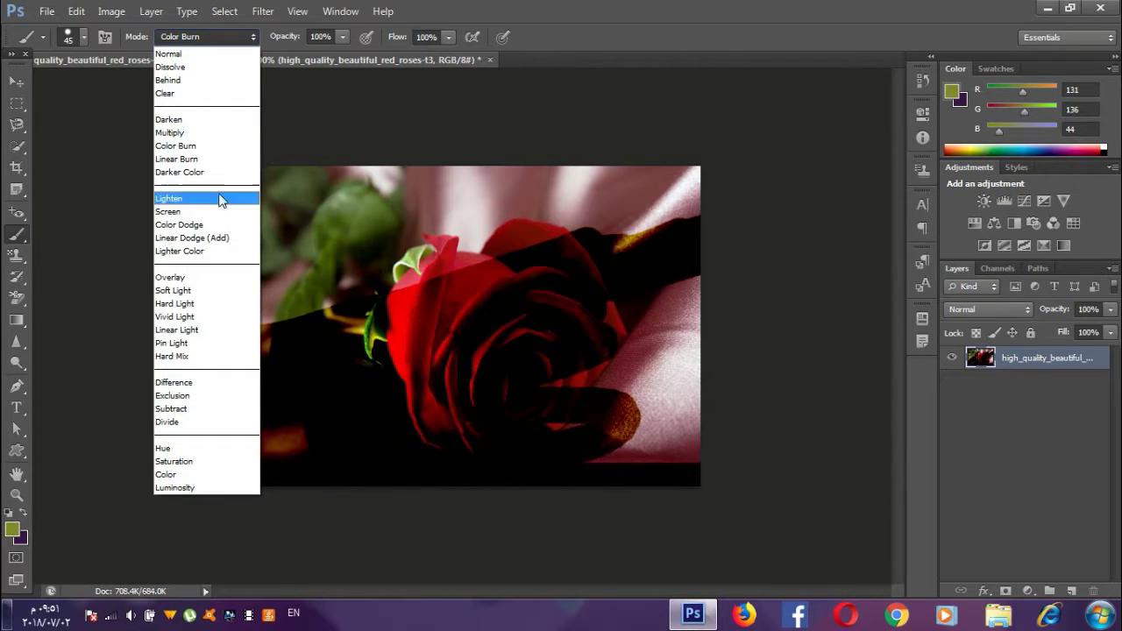
click(226, 423)
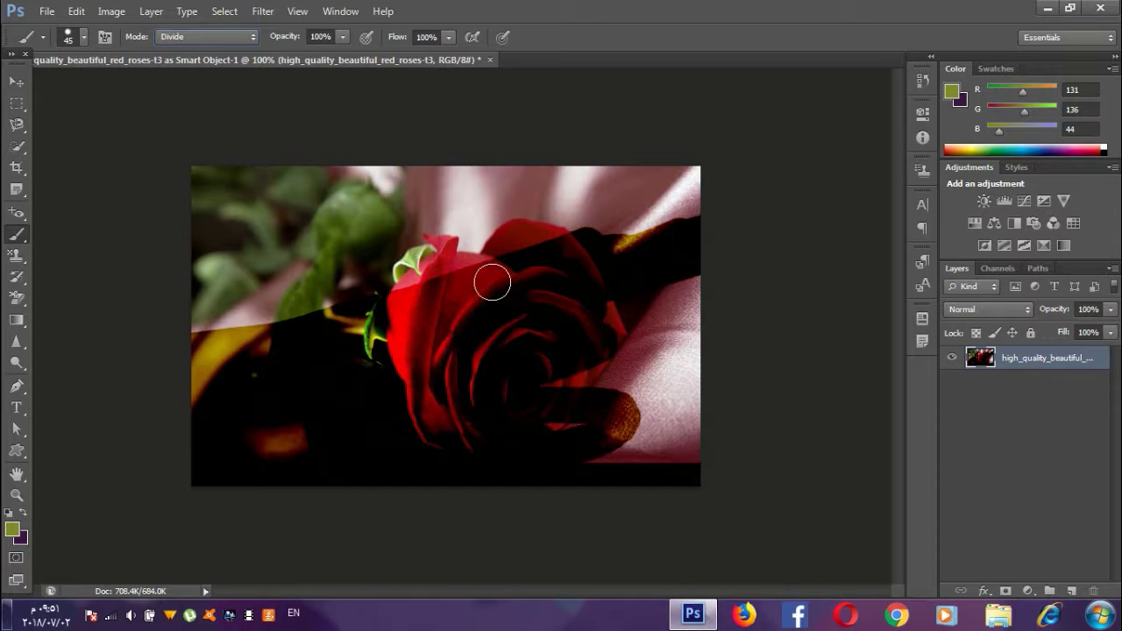
mouse_move(491, 293)
mouse_down()
mouse_move(494, 365)
mouse_move(449, 279)
mouse_move(697, 300)
mouse_move(614, 251)
mouse_move(202, 263)
mouse_move(693, 206)
mouse_up()
mouse_move(195, 254)
mouse_down()
mouse_move(593, 170)
mouse_move(397, 93)
mouse_up()
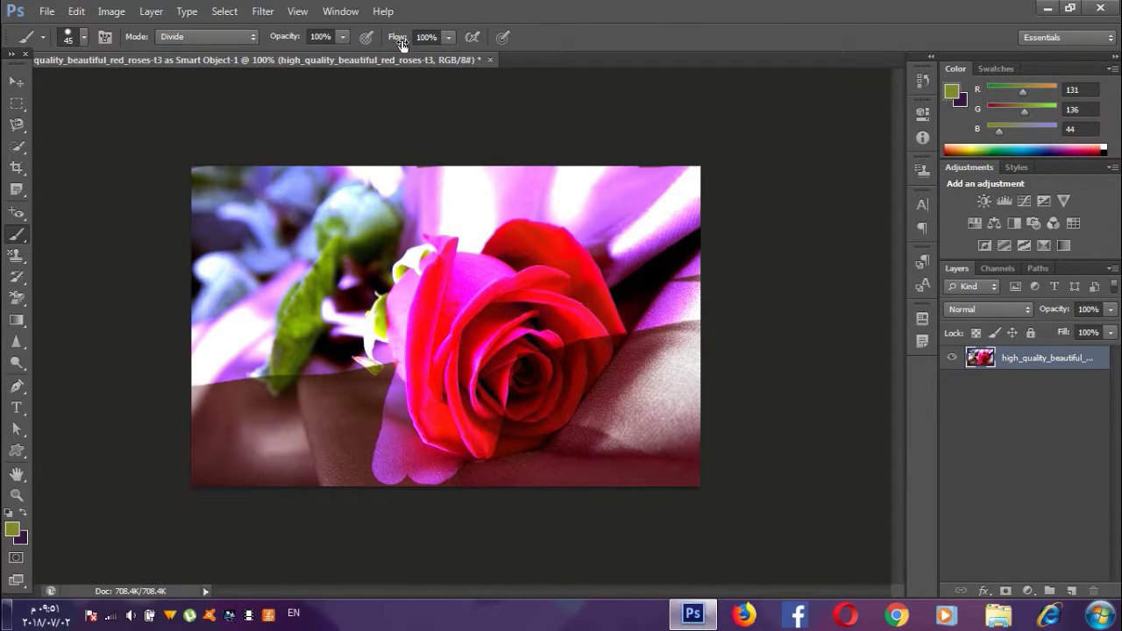
Step: Lower brush flow to 52% and brighten the rose's left edge and lower satin
click(449, 37)
drag(434, 57, 409, 55)
mouse_move(402, 281)
mouse_down()
mouse_move(386, 473)
mouse_move(349, 254)
mouse_move(329, 447)
mouse_move(289, 430)
mouse_up()
mouse_move(477, 419)
mouse_down()
mouse_move(596, 421)
mouse_move(412, 464)
mouse_move(533, 433)
mouse_up()
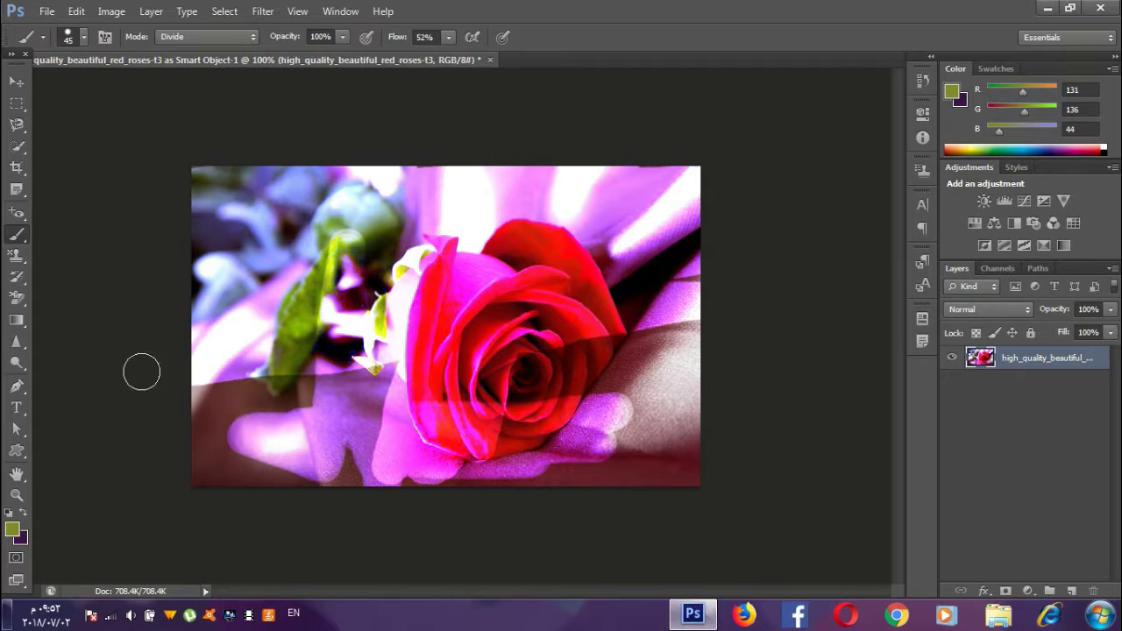
right_click(26, 239)
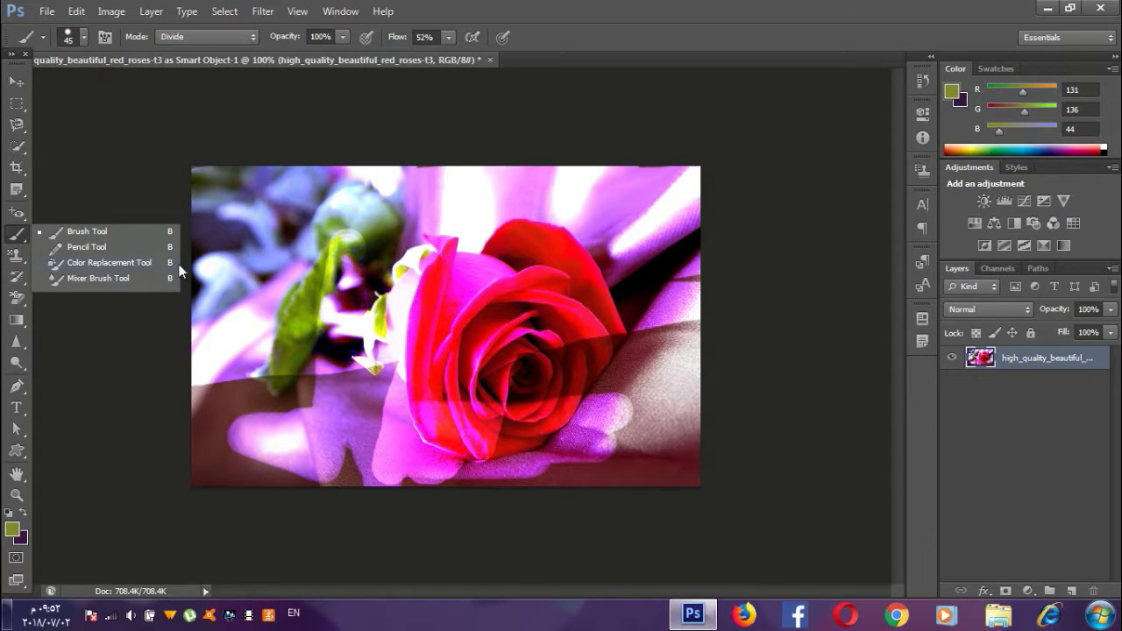
Step: Revert the image and scribble hard olive Pencil strokes across the rose
click(102, 250)
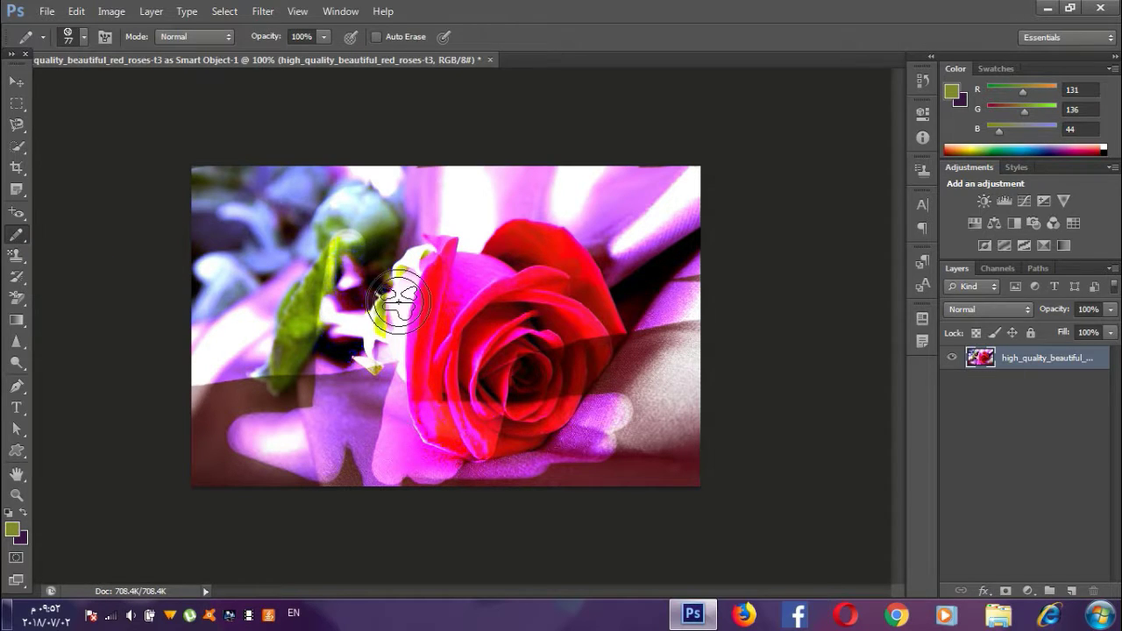
key(F12)
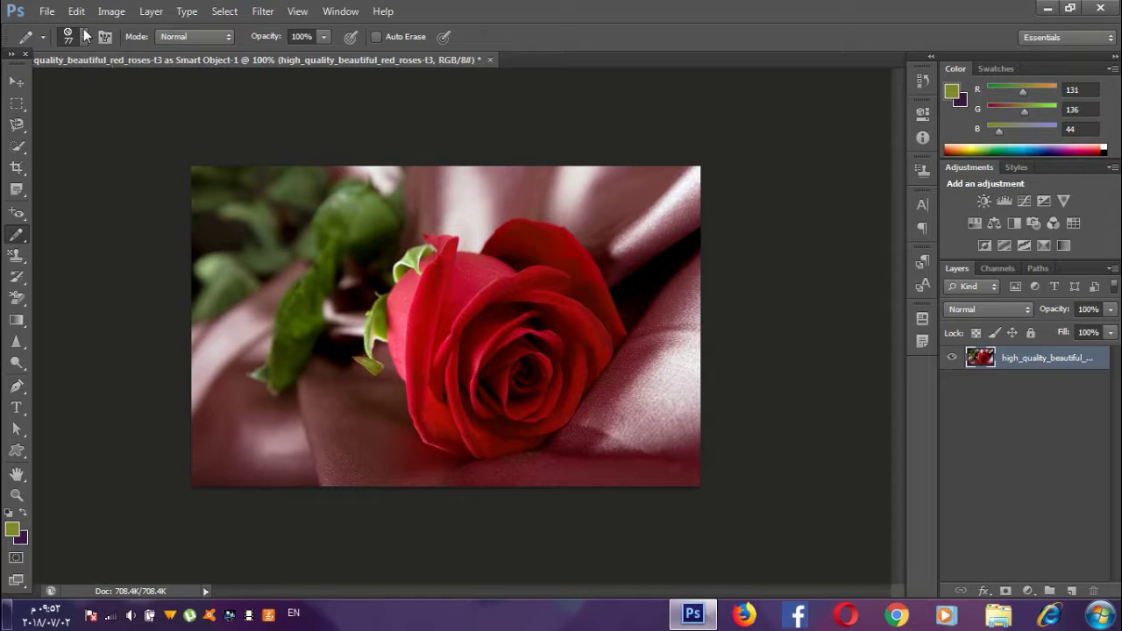
click(85, 36)
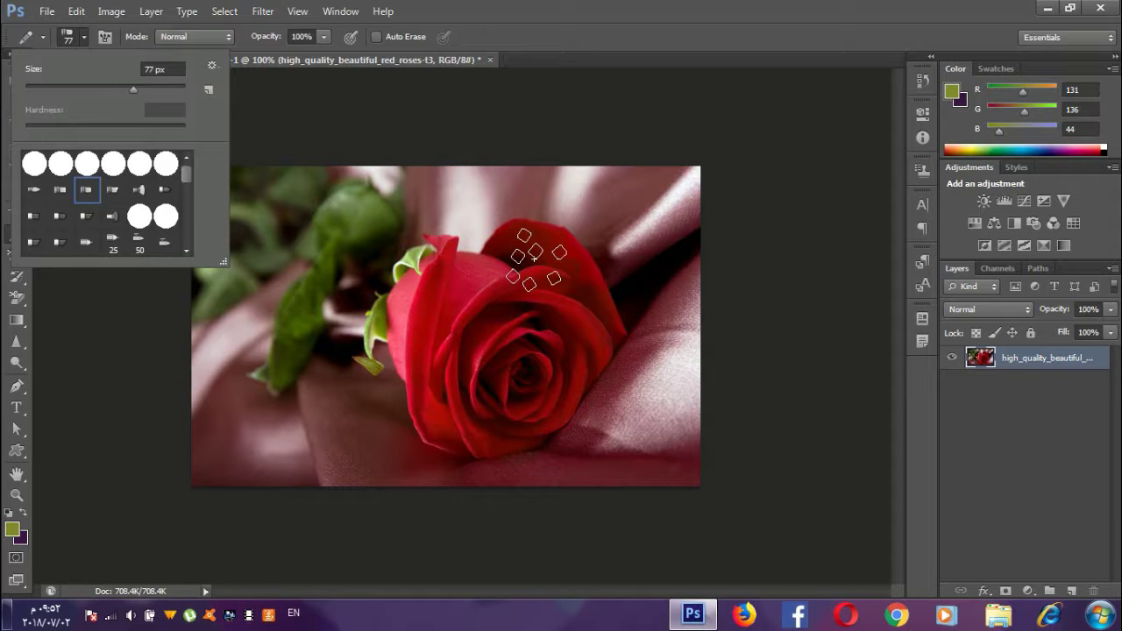
click(572, 241)
mouse_move(574, 238)
mouse_down()
mouse_move(437, 337)
mouse_move(399, 395)
mouse_up()
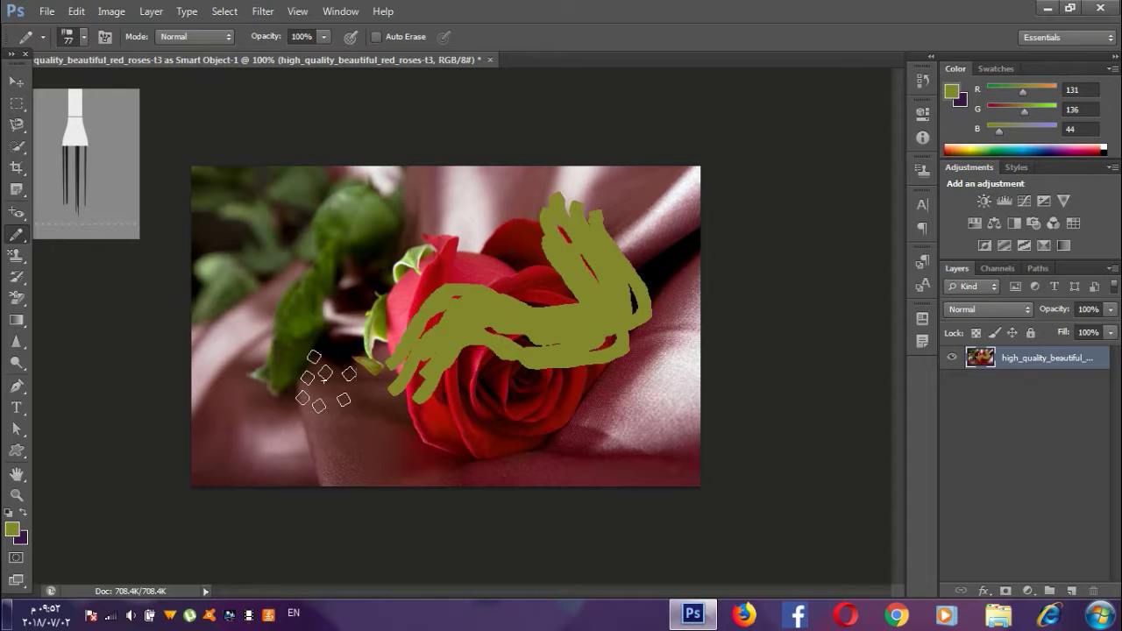
Step: Zoom to 200% and brush soft olive strokes in Normal mode over the left leaves
key(z)
click(600, 303)
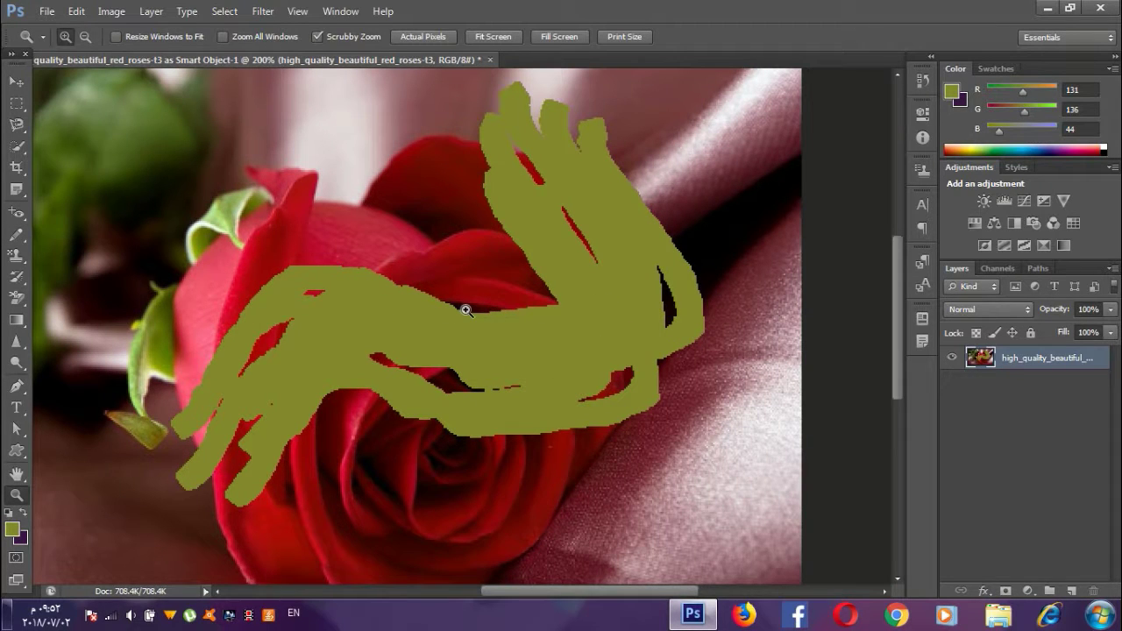
click(24, 240)
right_click(17, 239)
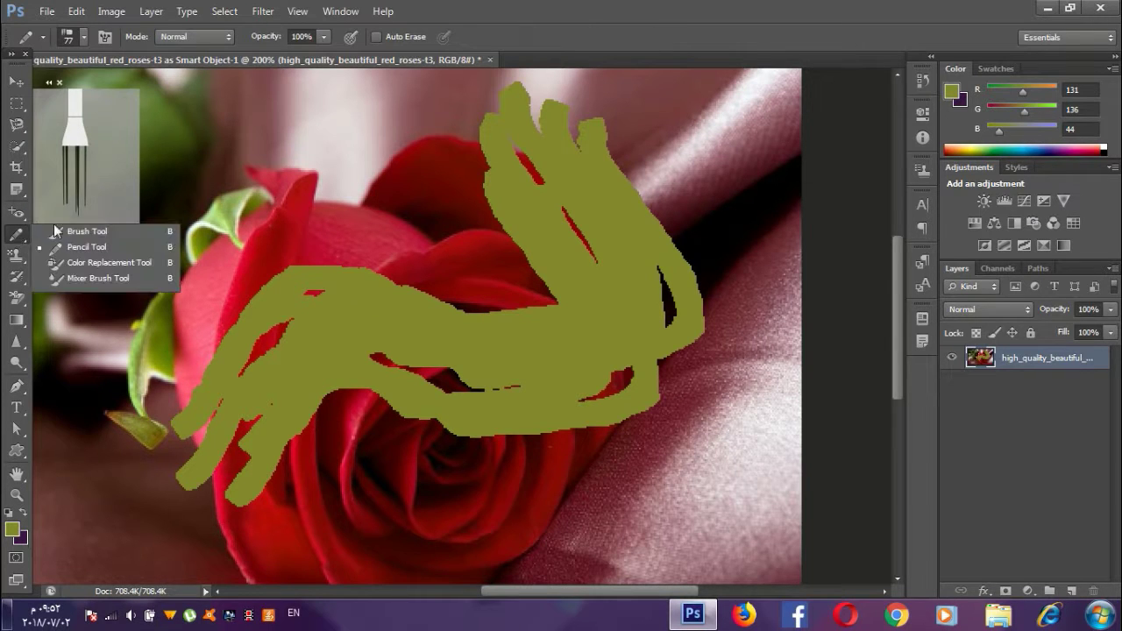
click(54, 223)
mouse_move(281, 162)
mouse_down()
mouse_move(275, 138)
mouse_move(167, 230)
mouse_up()
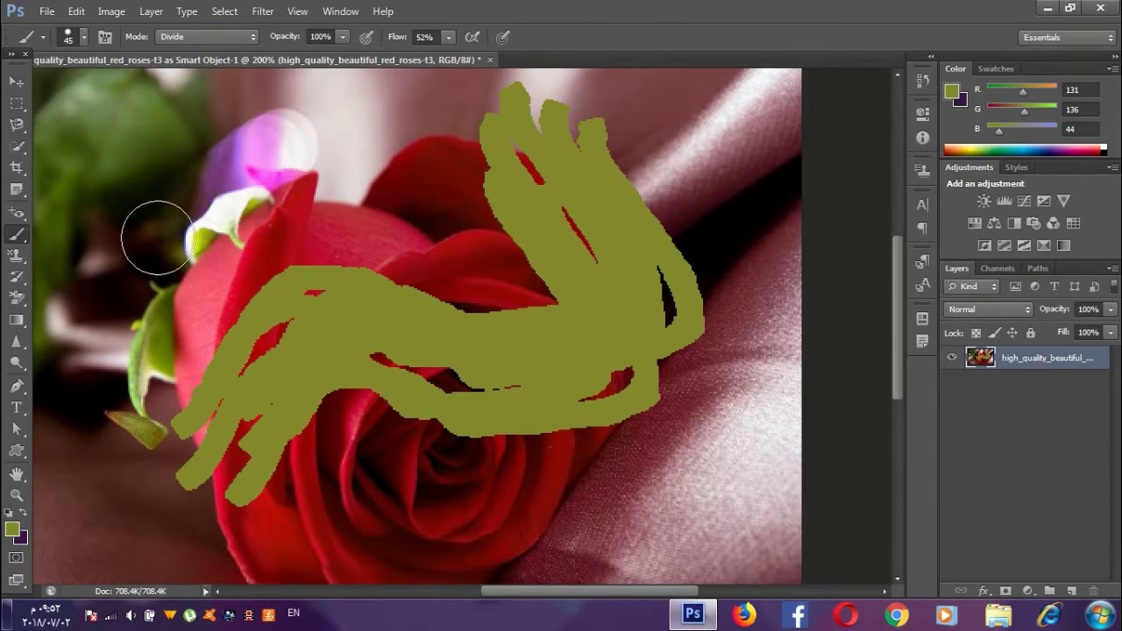
click(183, 37)
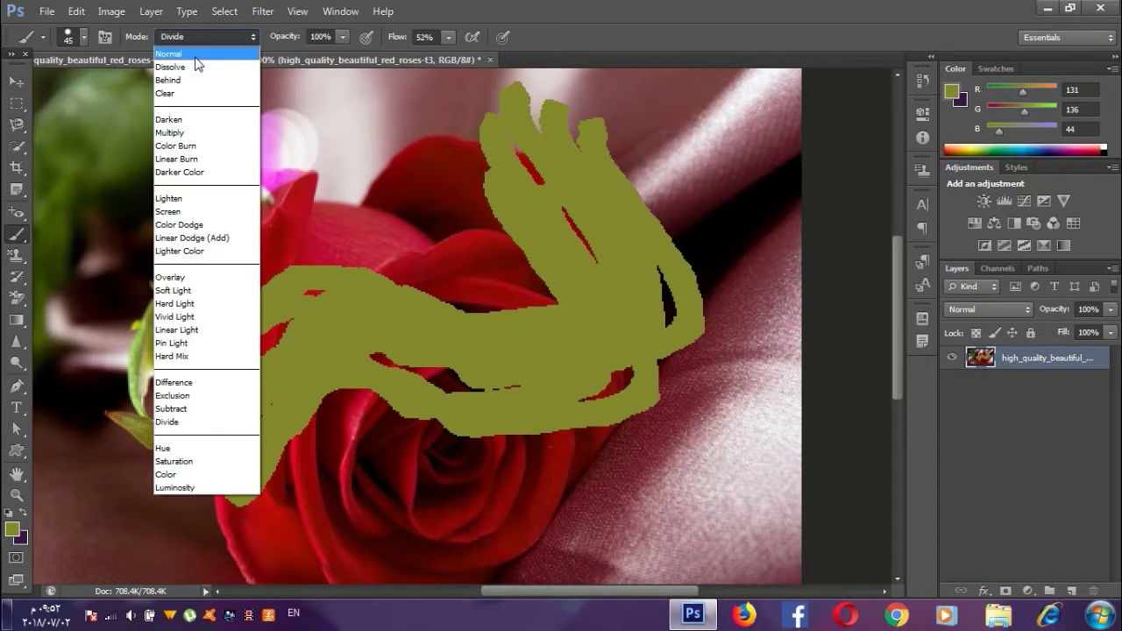
mouse_move(134, 153)
mouse_down()
mouse_move(137, 187)
mouse_move(95, 251)
mouse_move(95, 282)
mouse_up()
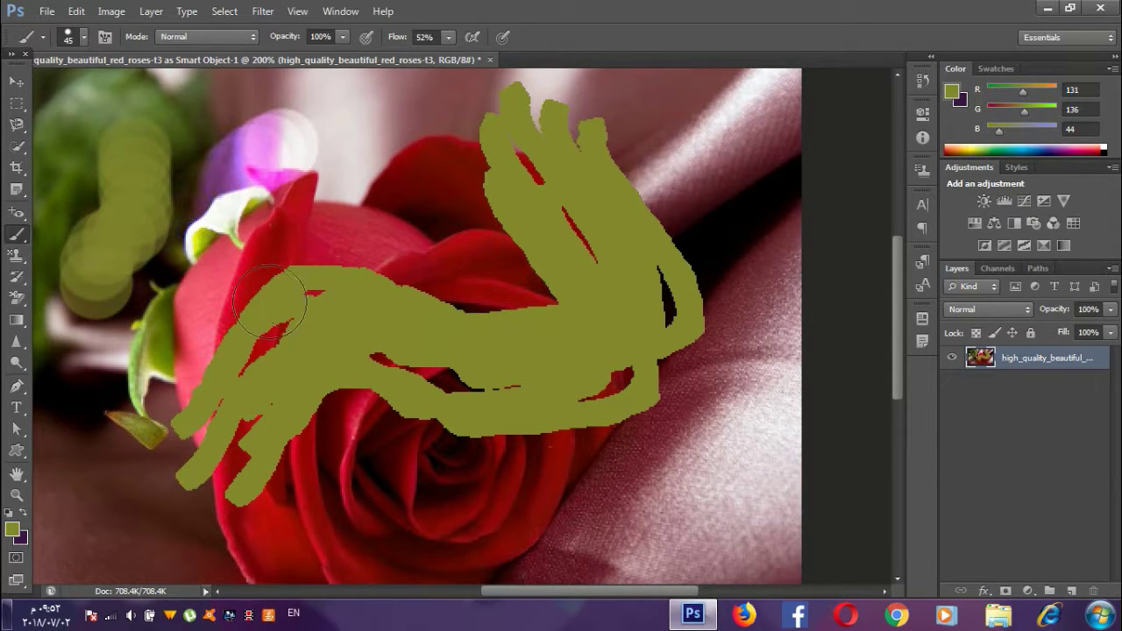
Step: Switch back to the Pencil tool at size 77 with a top-down tip preview
right_click(23, 239)
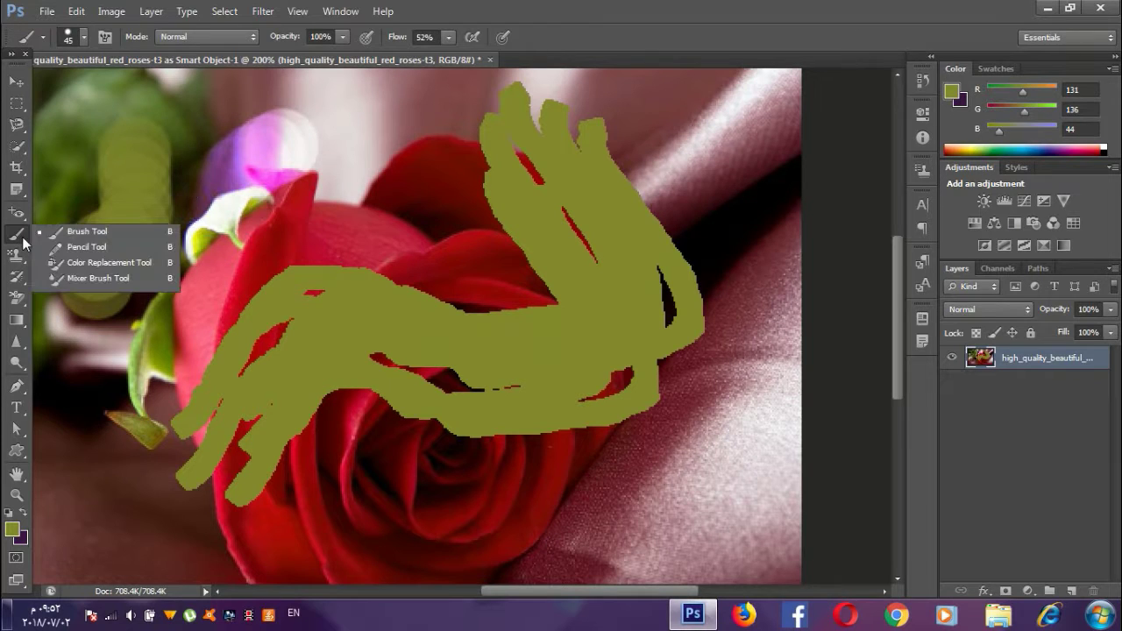
click(100, 252)
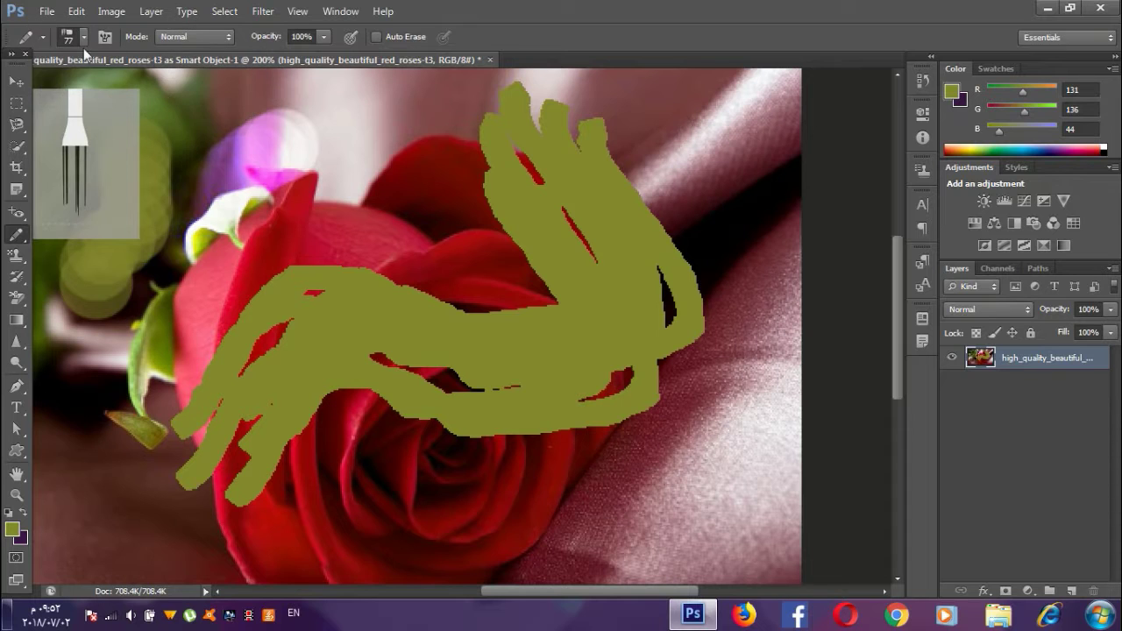
click(86, 163)
right_click(18, 241)
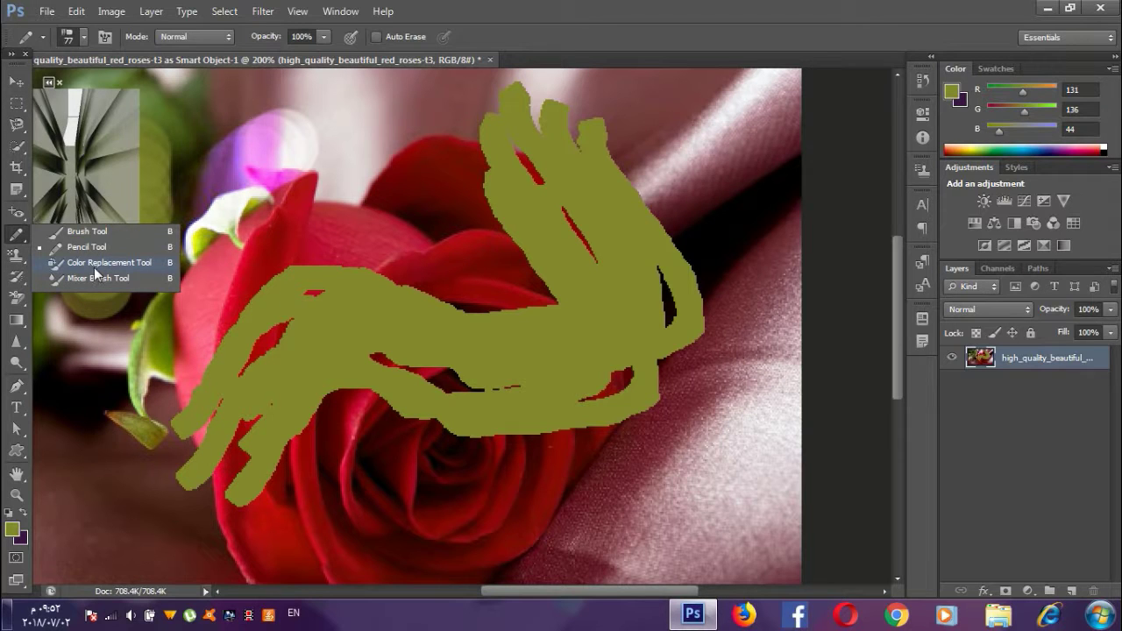
Step: Undo the olive strokes on the rose and zoom back out to 100%
click(157, 263)
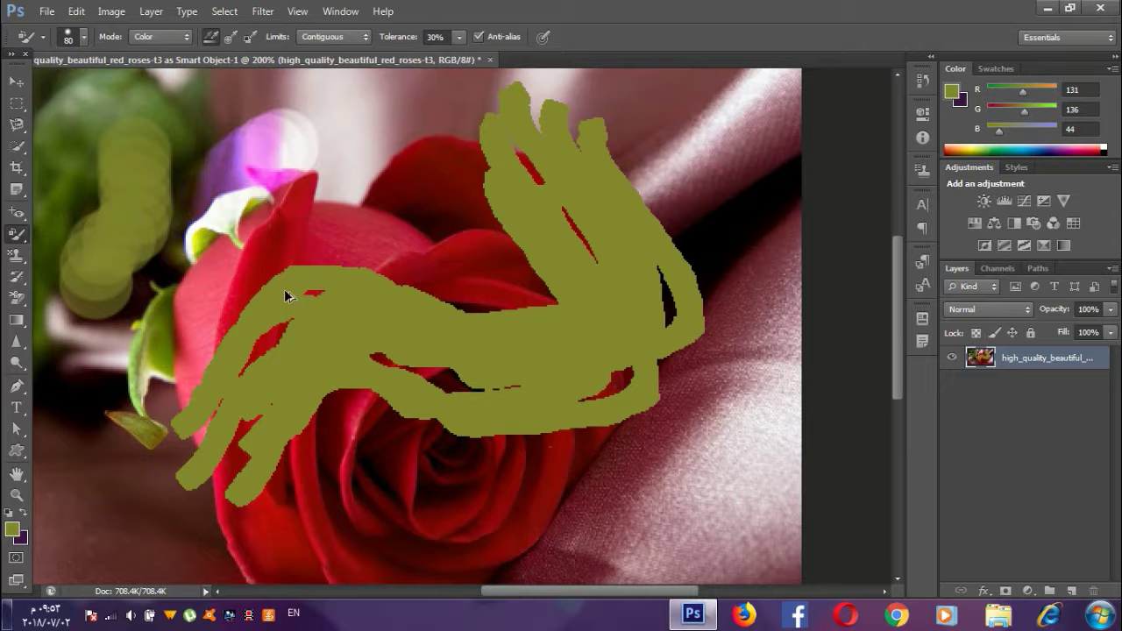
key(ctrl+z)
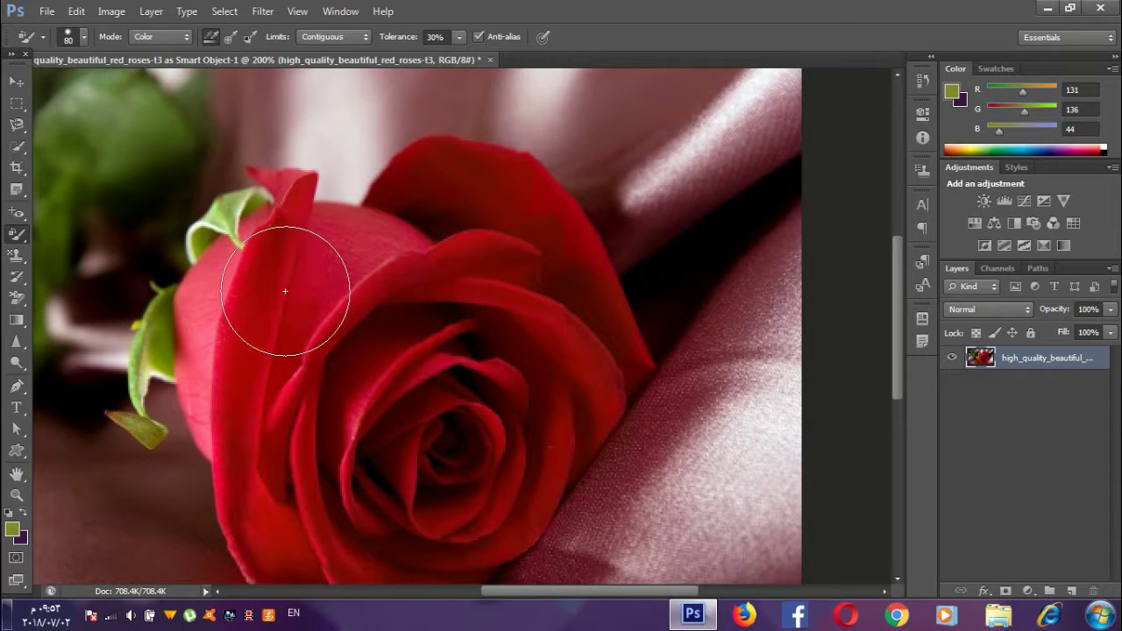
key(z)
alt+click(311, 321)
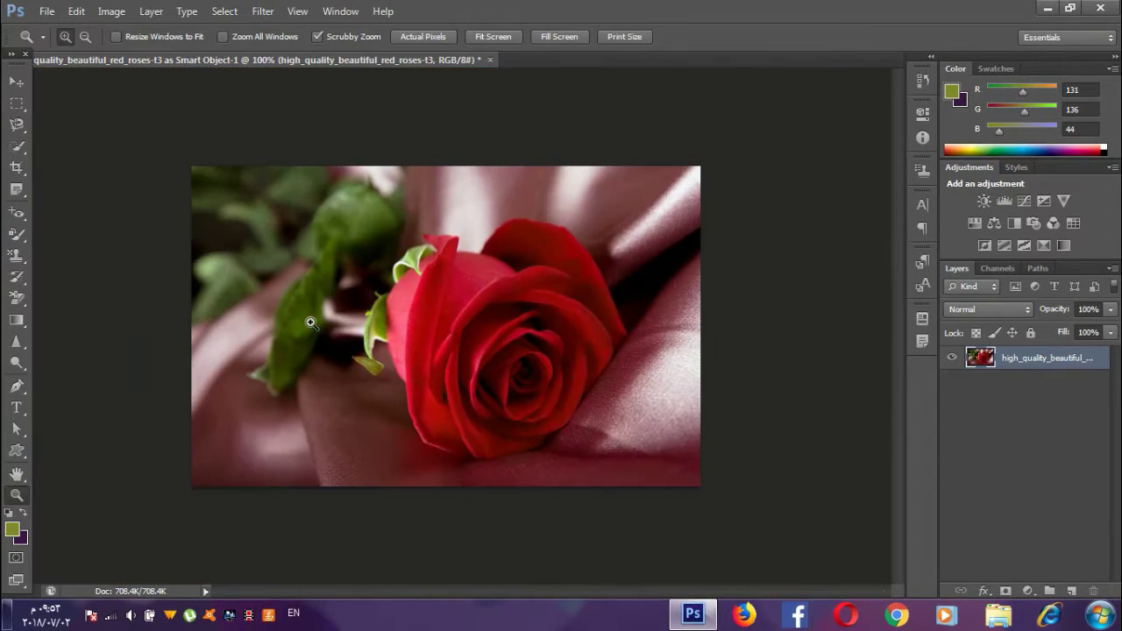
Step: Recolour the dark leaf with light green sampled from the sepal
click(18, 234)
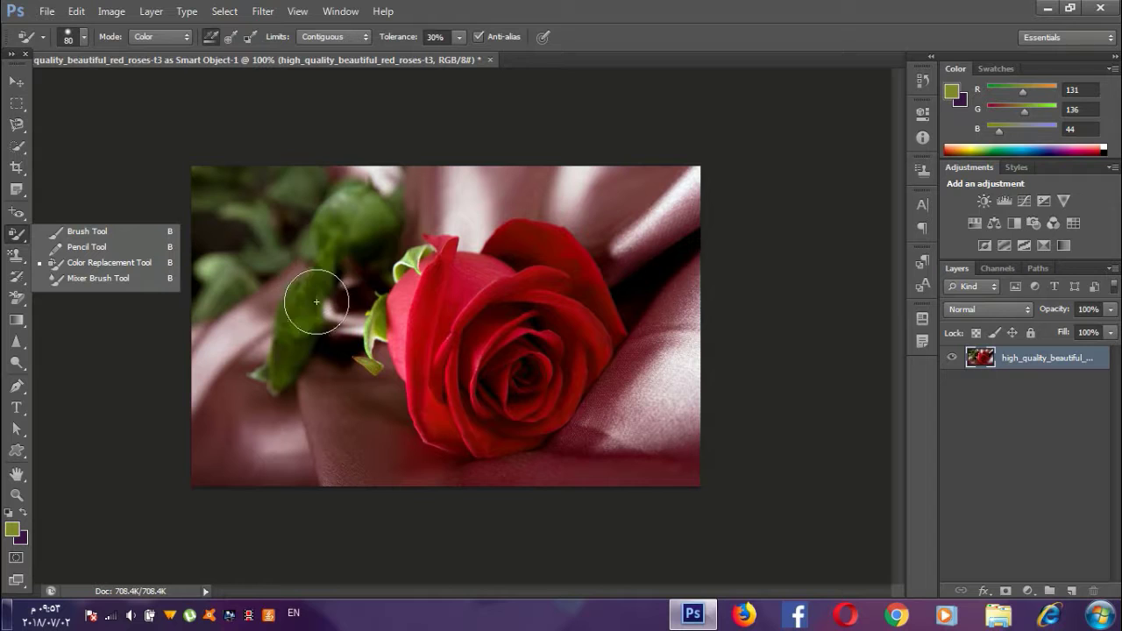
alt+click(418, 254)
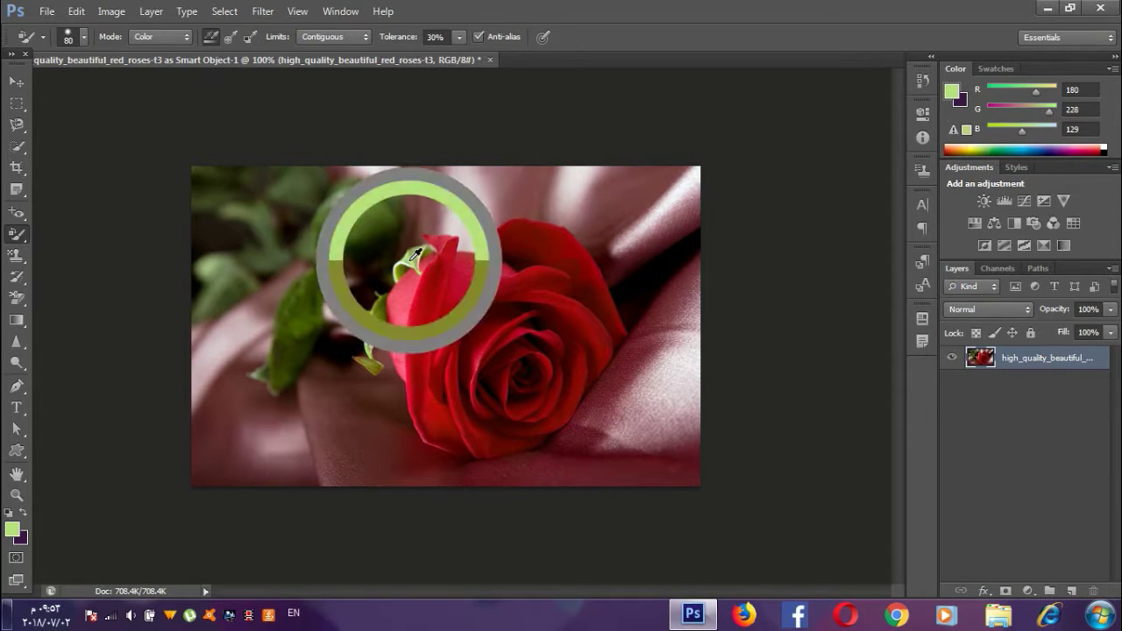
mouse_move(301, 251)
mouse_down()
mouse_move(328, 256)
mouse_move(339, 237)
mouse_move(318, 293)
mouse_move(310, 271)
mouse_move(316, 295)
mouse_move(313, 251)
mouse_move(285, 363)
mouse_move(301, 285)
mouse_move(268, 368)
mouse_move(336, 241)
mouse_move(299, 344)
mouse_move(281, 351)
mouse_move(333, 257)
mouse_move(298, 321)
mouse_move(412, 254)
mouse_move(534, 306)
mouse_move(514, 306)
mouse_move(436, 406)
mouse_move(576, 293)
mouse_move(518, 283)
mouse_move(412, 225)
mouse_move(459, 301)
mouse_move(441, 266)
mouse_move(446, 381)
mouse_move(439, 339)
mouse_move(567, 394)
mouse_move(529, 324)
mouse_up()
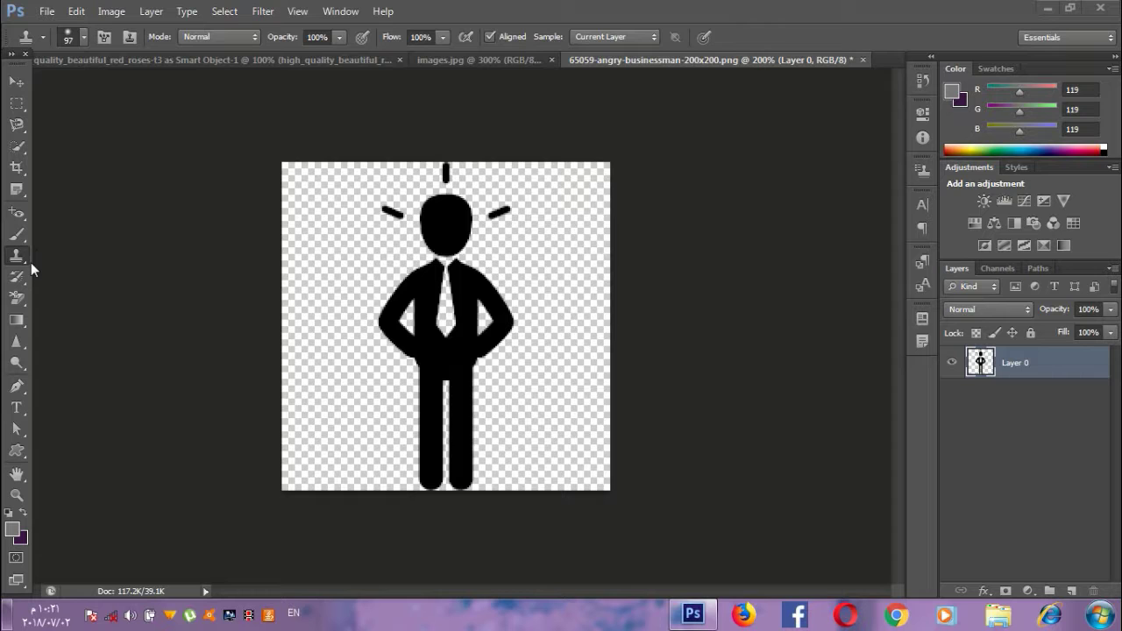
Step: Clone the businessman figure once to the left and once to the right, then return to the rose
alt+click(442, 283)
mouse_move(327, 343)
mouse_down()
mouse_move(306, 301)
mouse_move(333, 290)
mouse_move(325, 351)
mouse_move(314, 250)
mouse_move(325, 539)
mouse_move(316, 248)
mouse_up()
key(ctrl+z)
alt+click(430, 325)
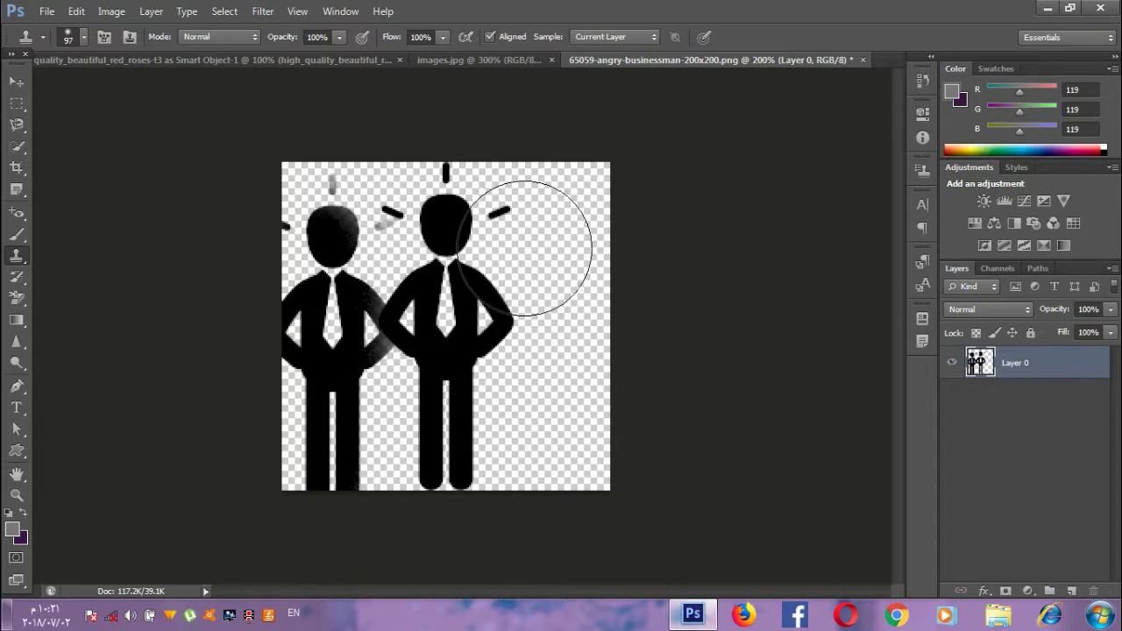
alt+click(423, 283)
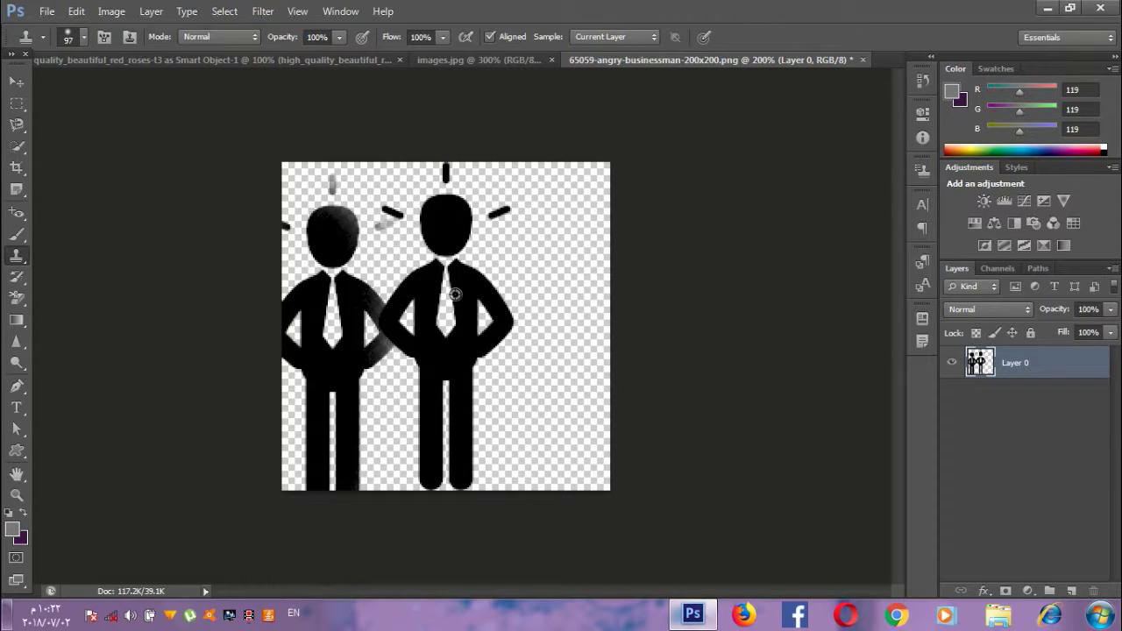
mouse_move(536, 270)
mouse_down()
mouse_move(564, 280)
mouse_move(533, 250)
mouse_move(552, 203)
mouse_move(574, 215)
mouse_up()
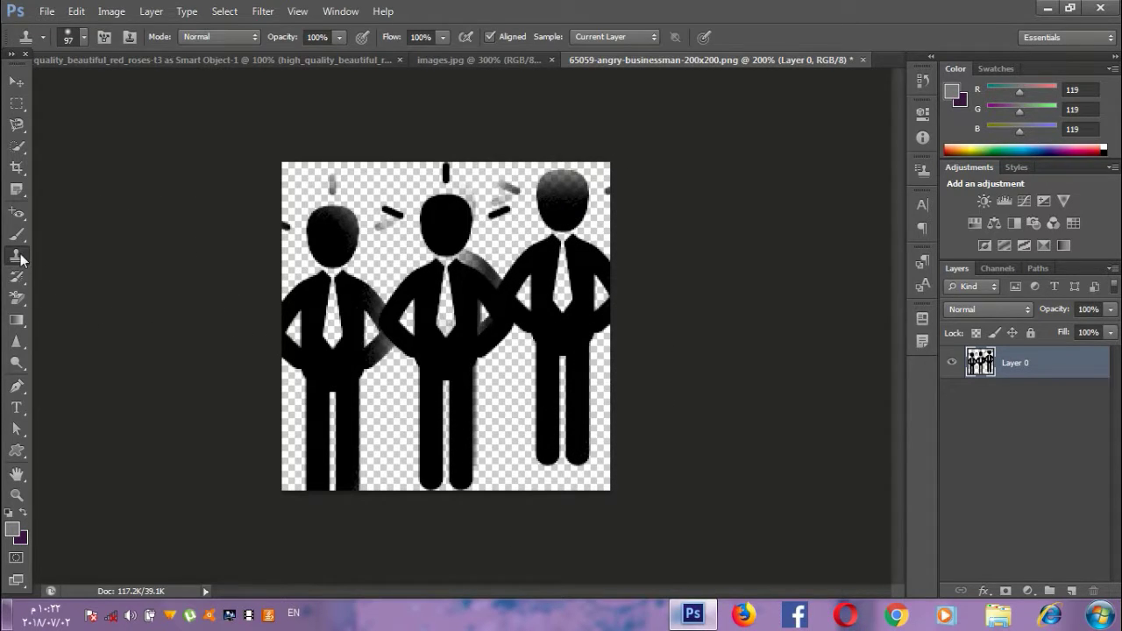
click(193, 56)
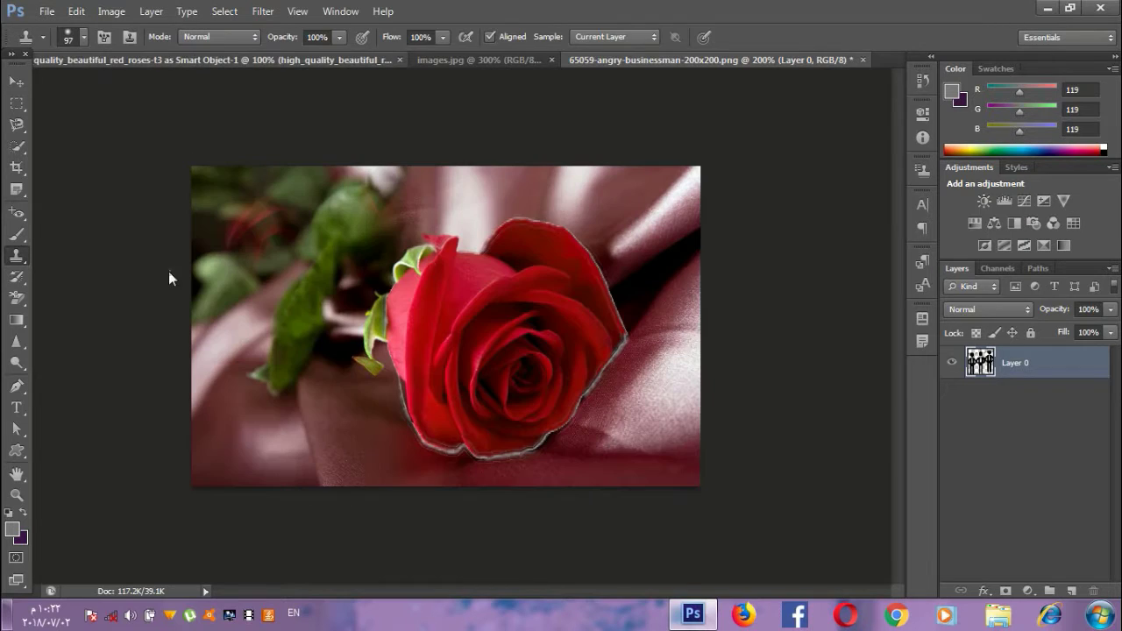
Step: Paint a grey woven pattern over the rose's background with a smaller Pattern Stamp brush
right_click(16, 255)
click(102, 268)
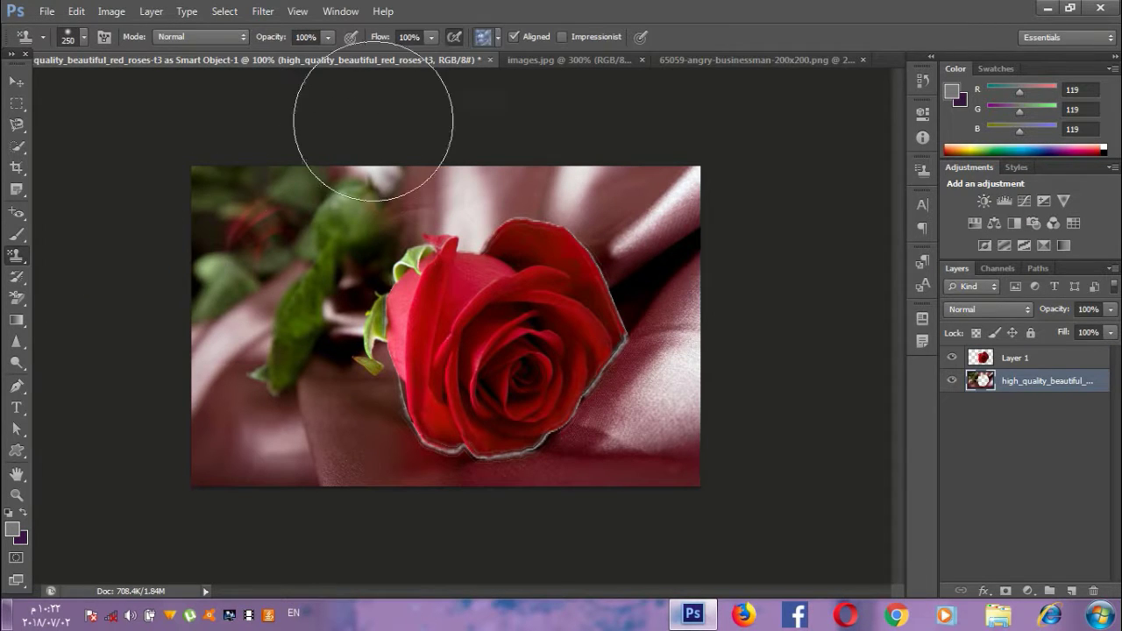
click(496, 39)
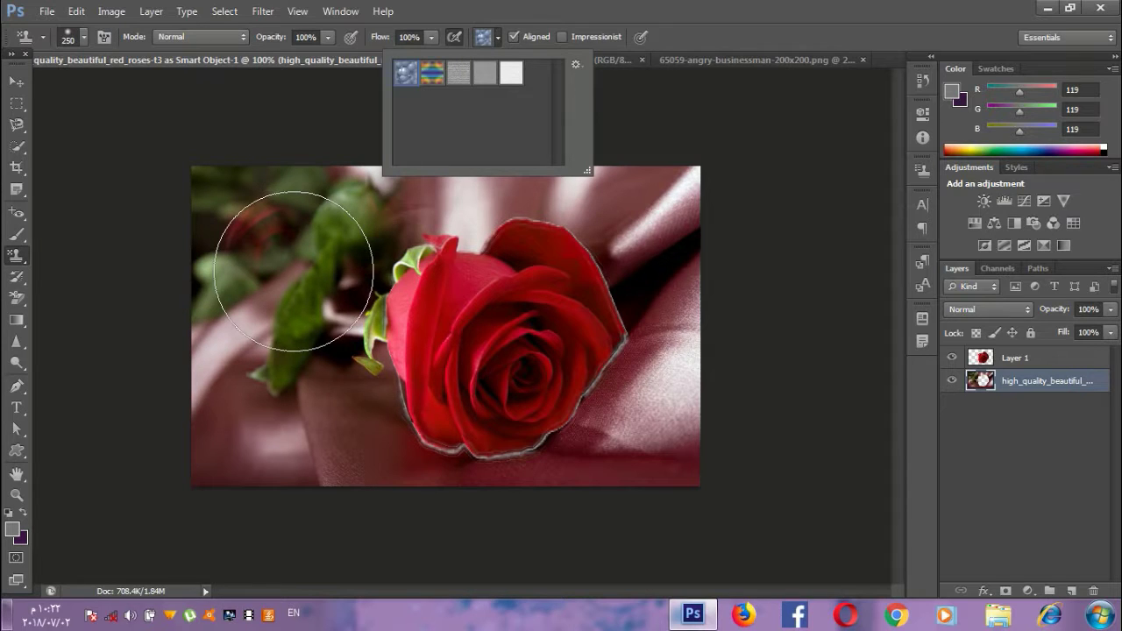
key(bracketleft)
key(bracketleft)
key(bracketleft)
drag(298, 263, 281, 439)
mouse_move(561, 333)
mouse_down()
mouse_move(421, 184)
mouse_move(261, 531)
mouse_move(822, 313)
mouse_move(570, 474)
mouse_up()
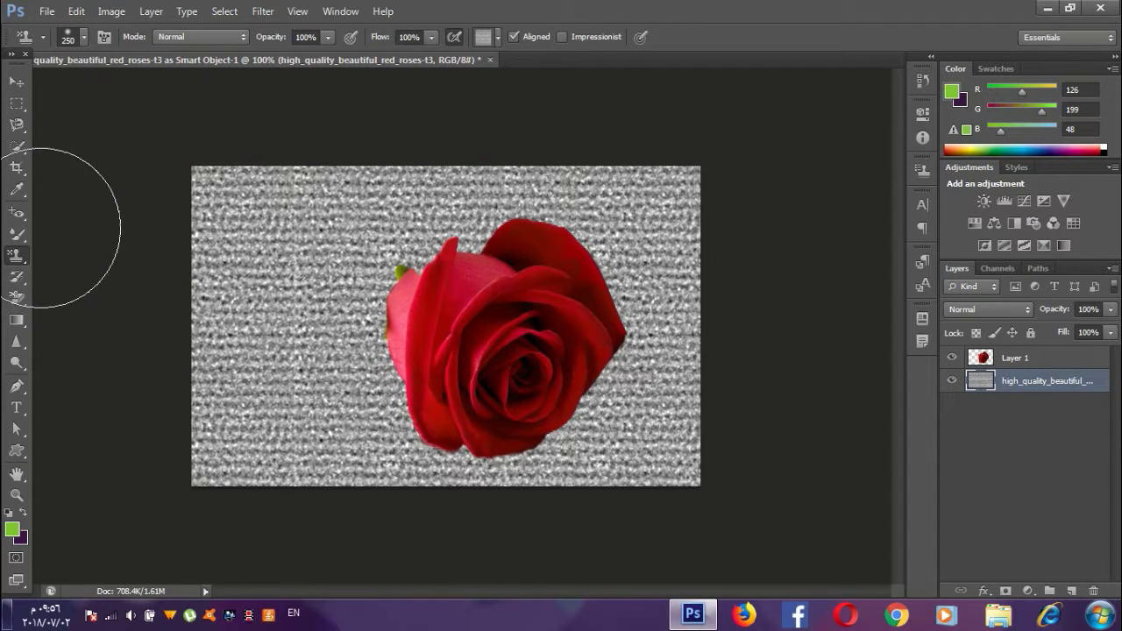
Step: Sample the rose's red as the foreground colour with the Eyedropper
click(16, 190)
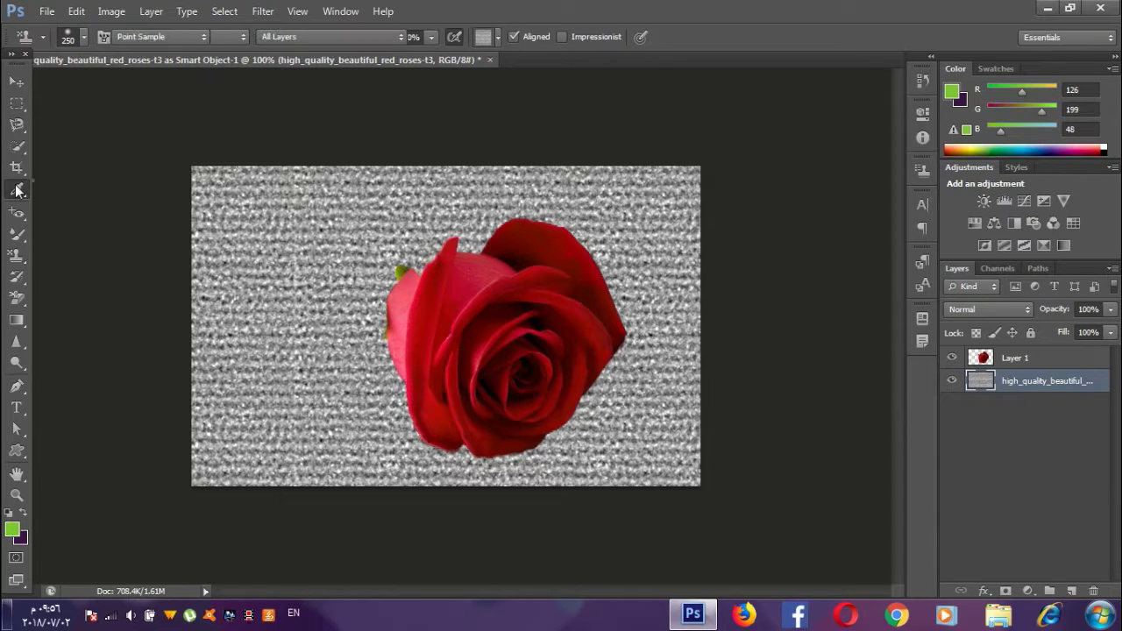
drag(18, 190, 63, 191)
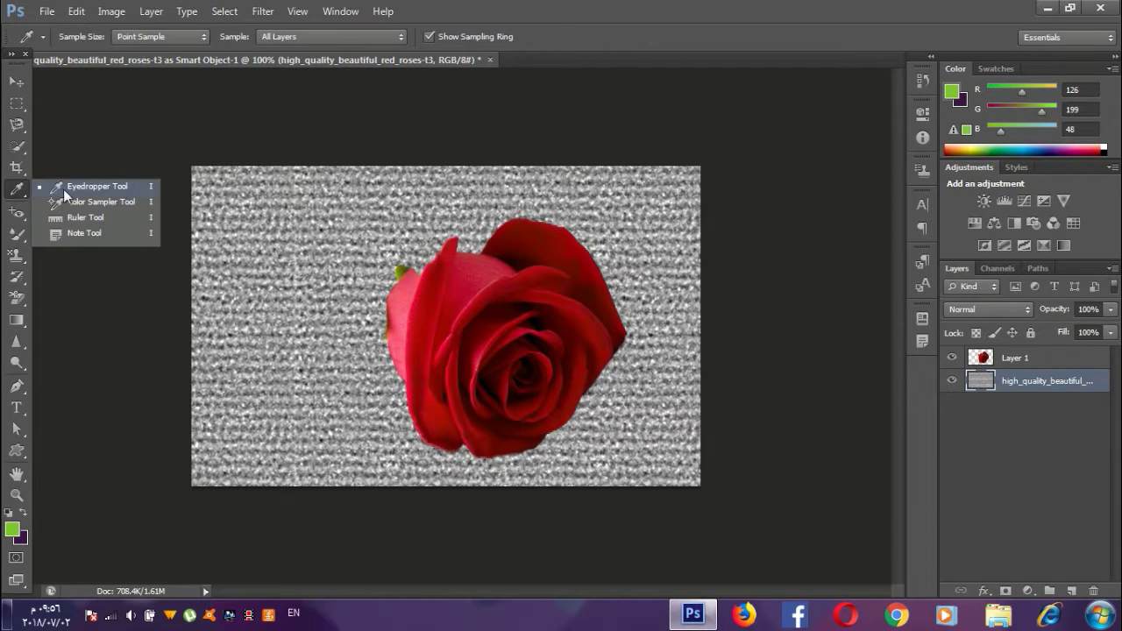
click(108, 186)
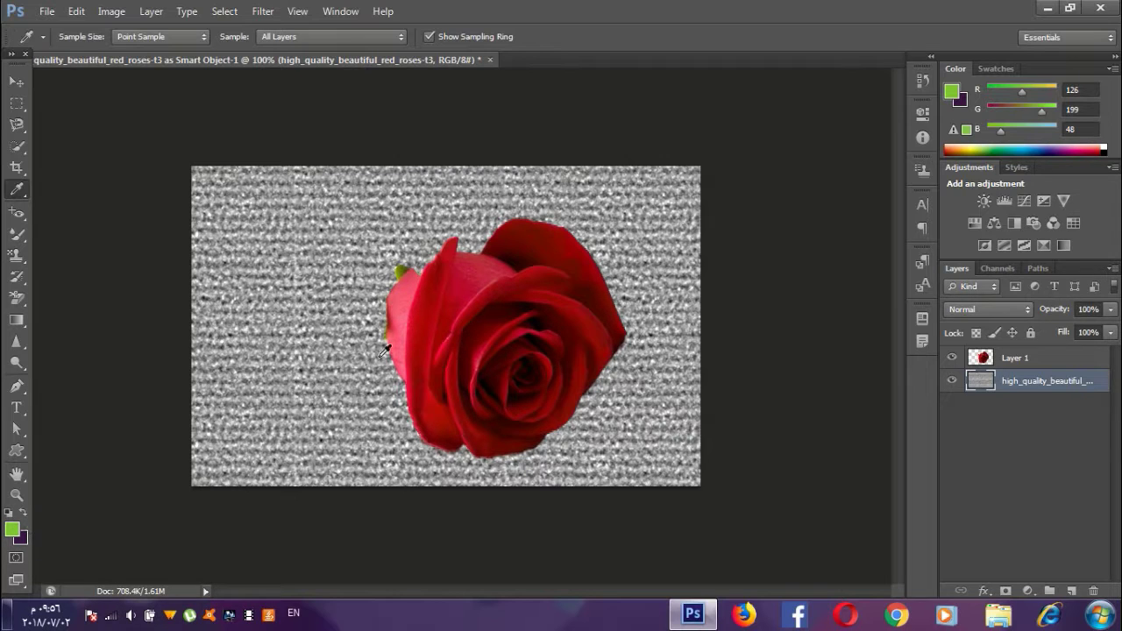
click(483, 282)
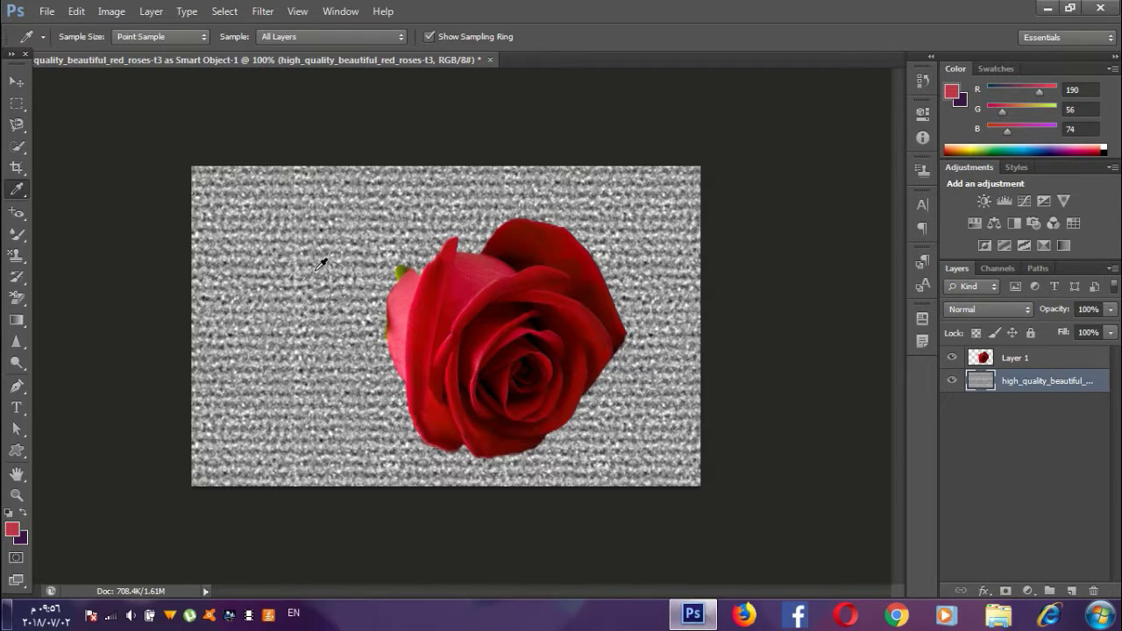
Step: Set the foreground to pink and brush pink strokes over the top-left texture
click(17, 235)
click(78, 232)
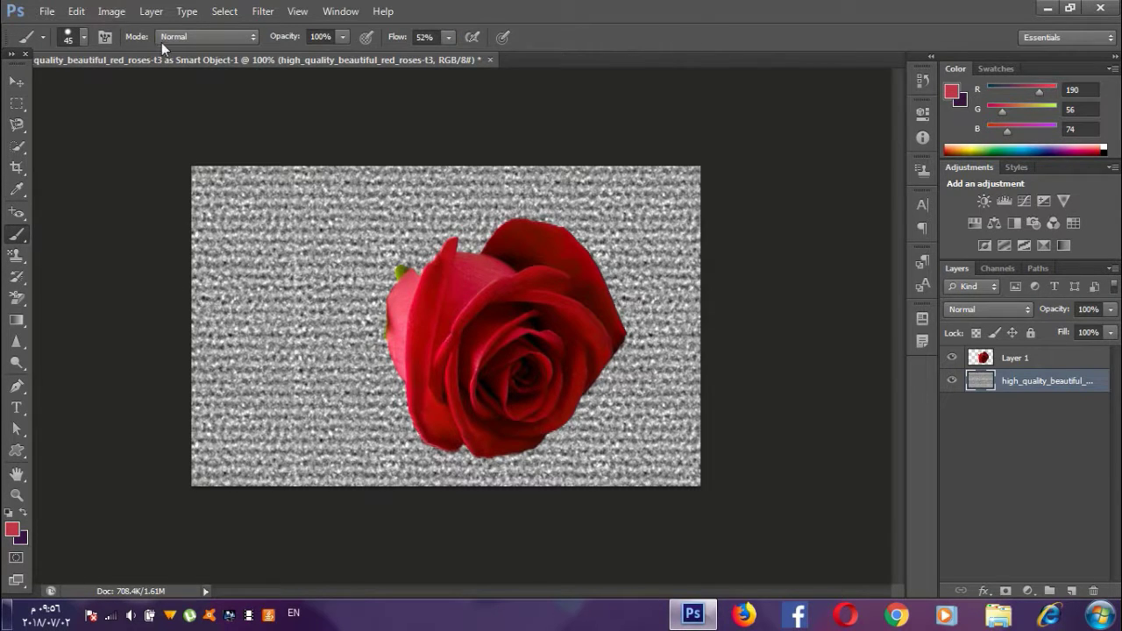
click(189, 40)
click(9, 531)
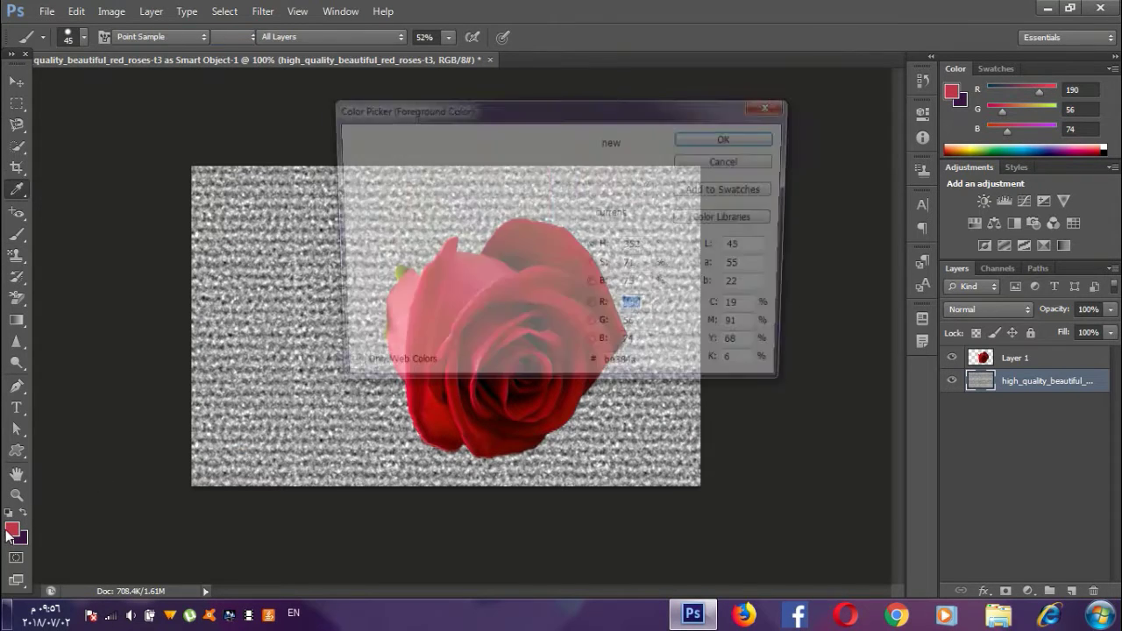
click(755, 138)
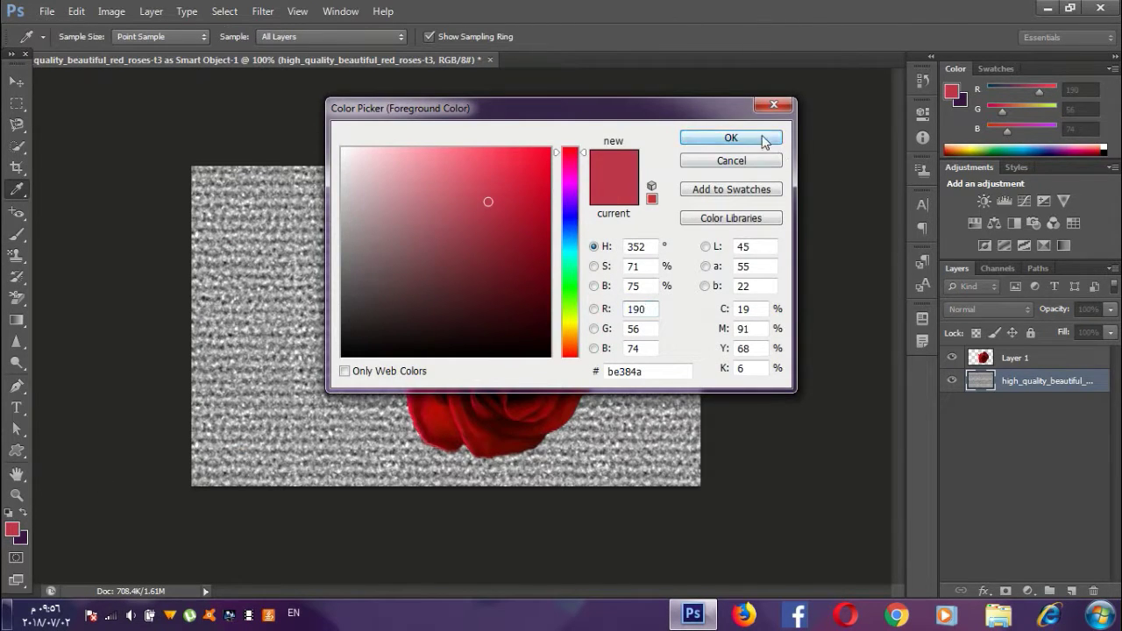
key(b)
mouse_move(263, 254)
mouse_down()
mouse_move(268, 355)
mouse_move(285, 261)
mouse_move(334, 392)
mouse_up()
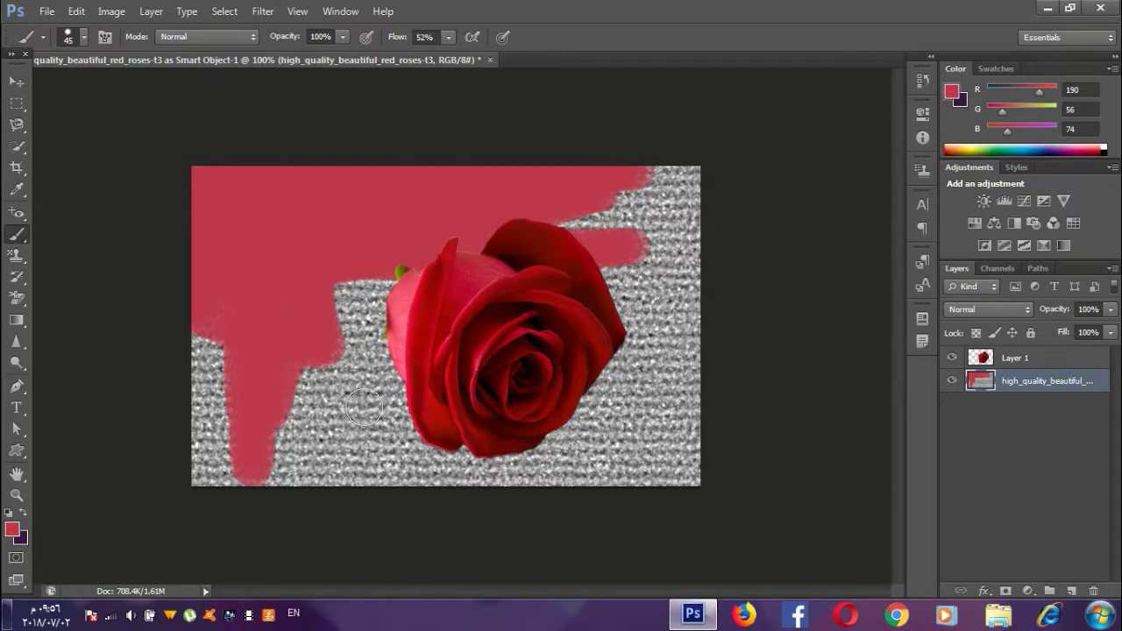
Step: Sample the texture's grey and paint grey vertical stripes over the pink on the left
click(17, 188)
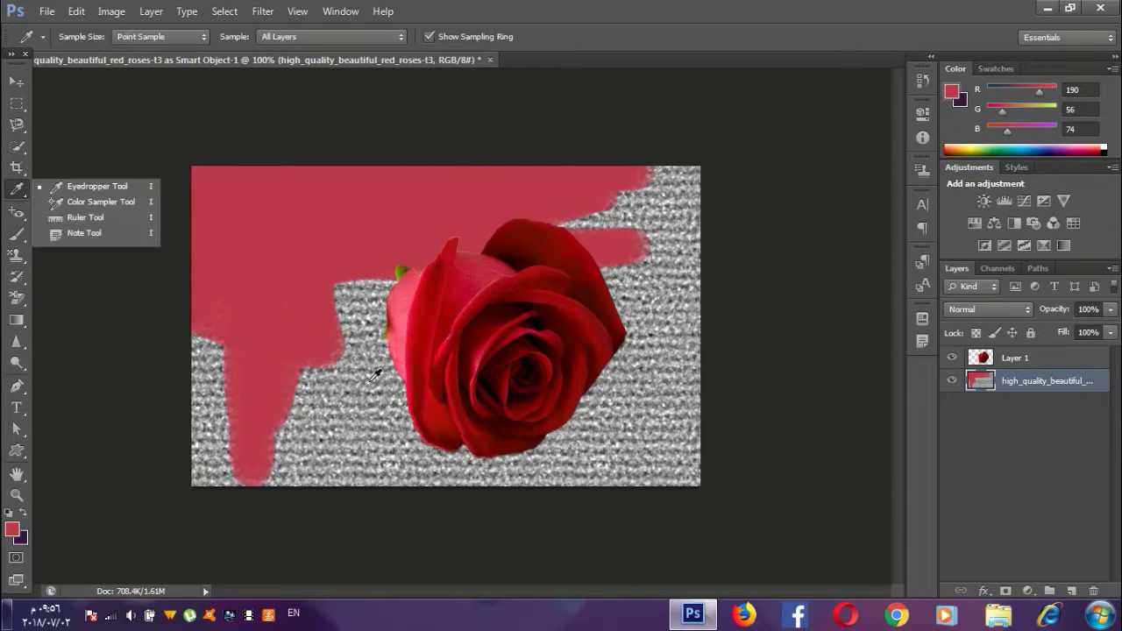
click(368, 426)
click(368, 427)
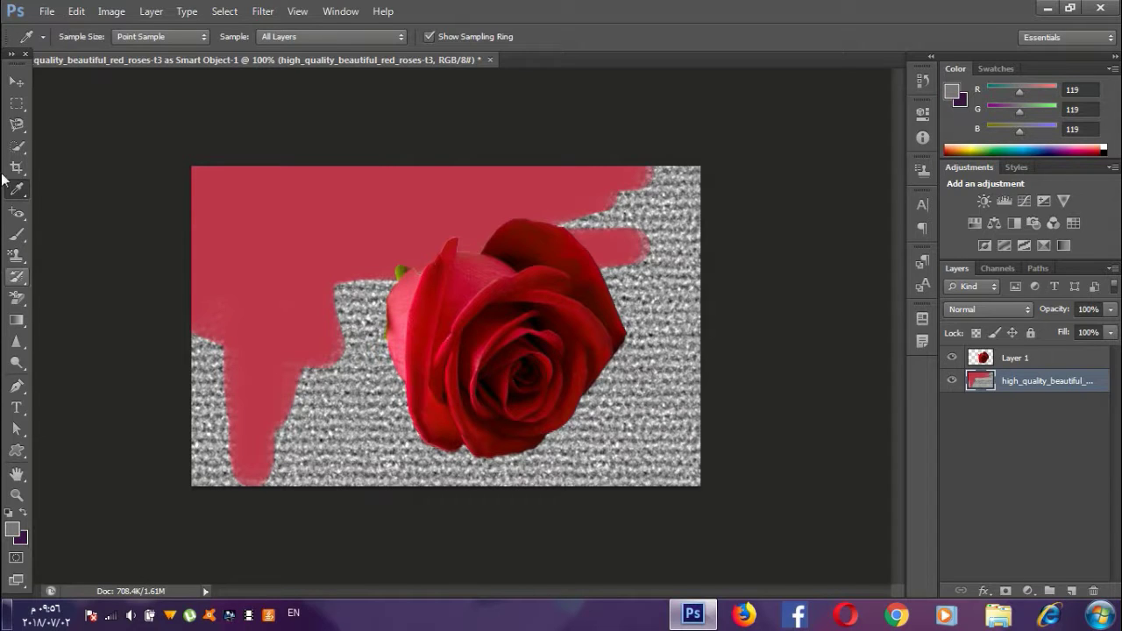
click(16, 234)
click(263, 207)
mouse_move(249, 338)
mouse_down()
mouse_move(283, 389)
mouse_move(333, 70)
mouse_up()
drag(220, 171, 226, 571)
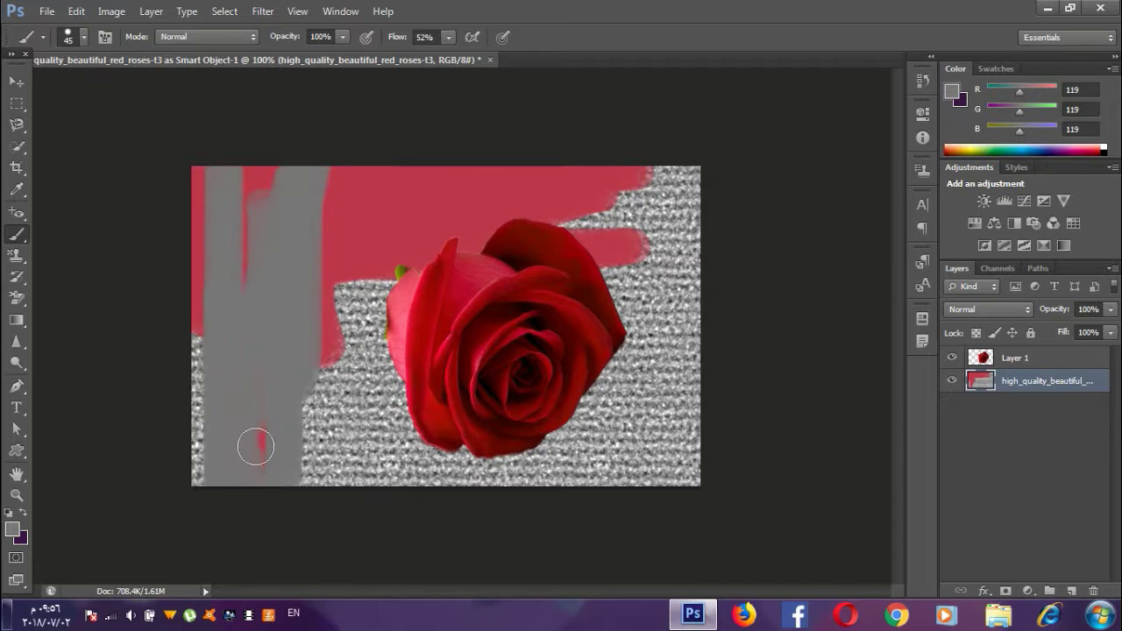
click(10, 195)
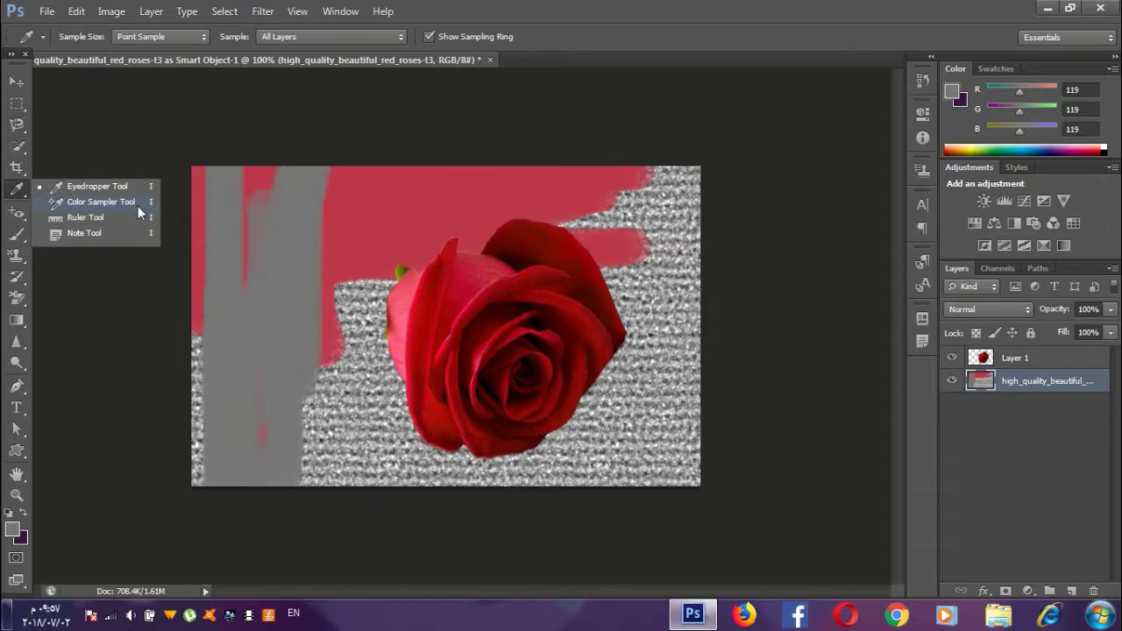
Step: Place four colour samplers on the rose's centre, upper petal and lower-right edge
click(138, 205)
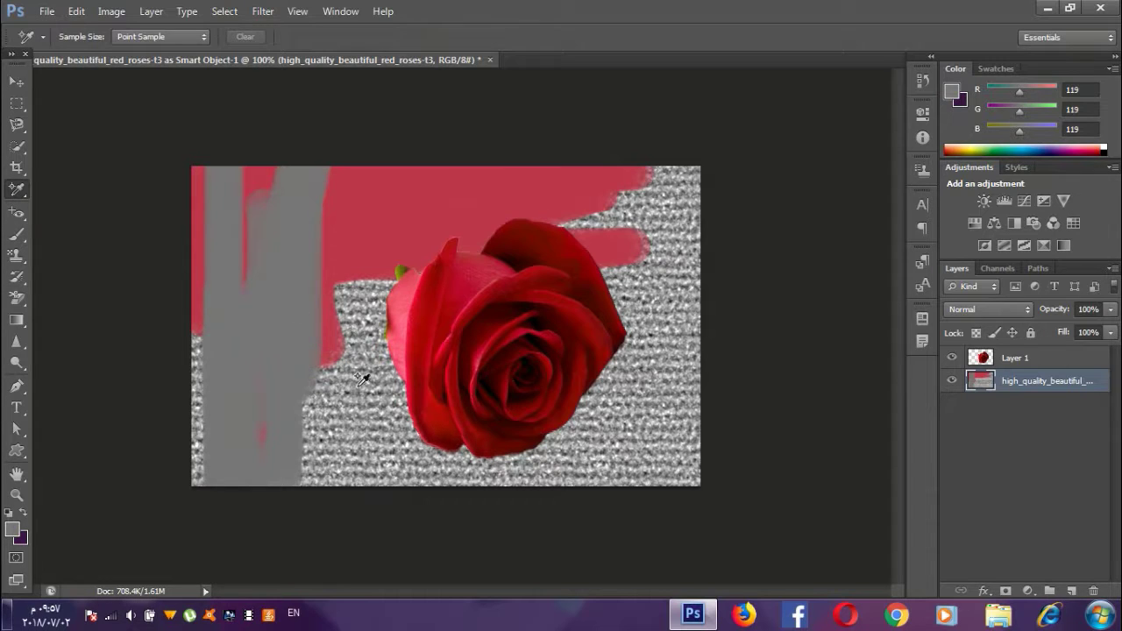
click(499, 355)
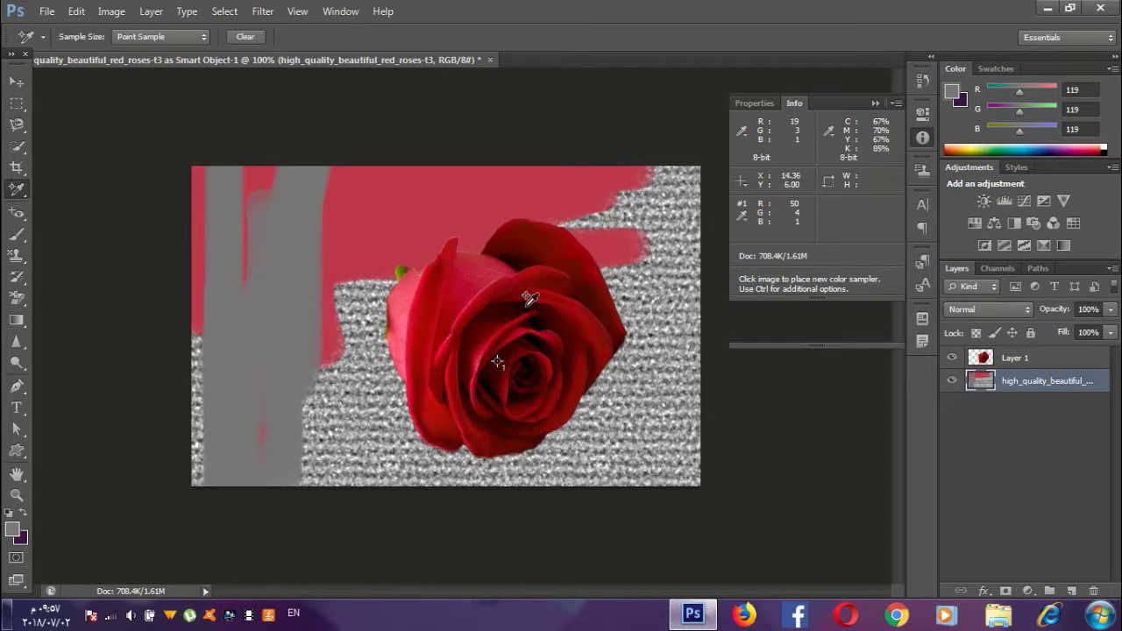
click(568, 273)
click(579, 390)
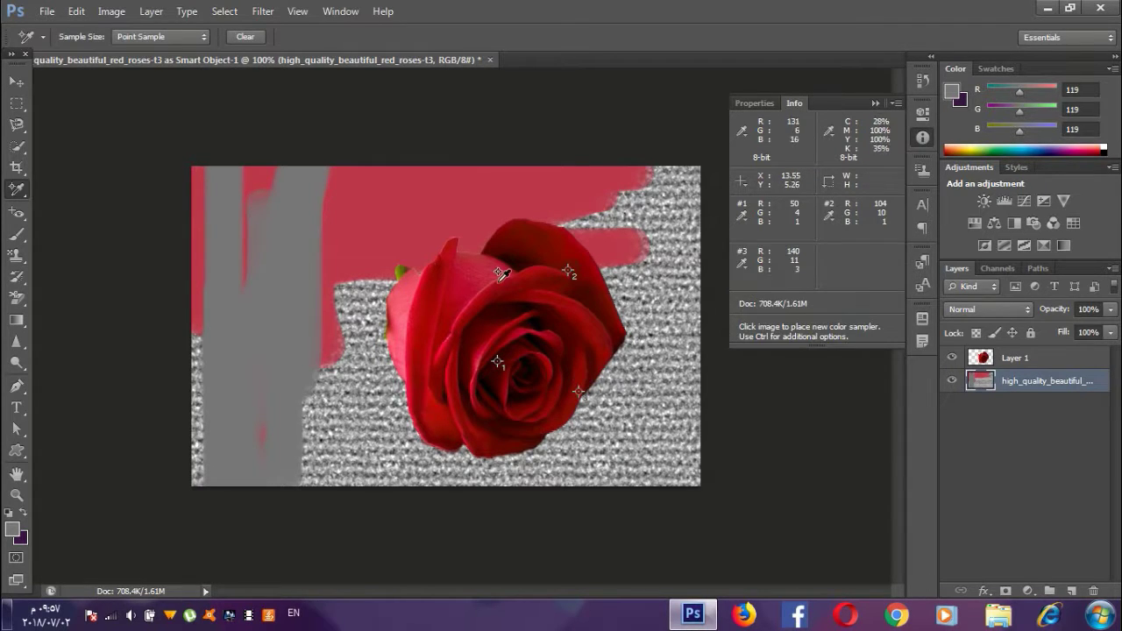
click(499, 283)
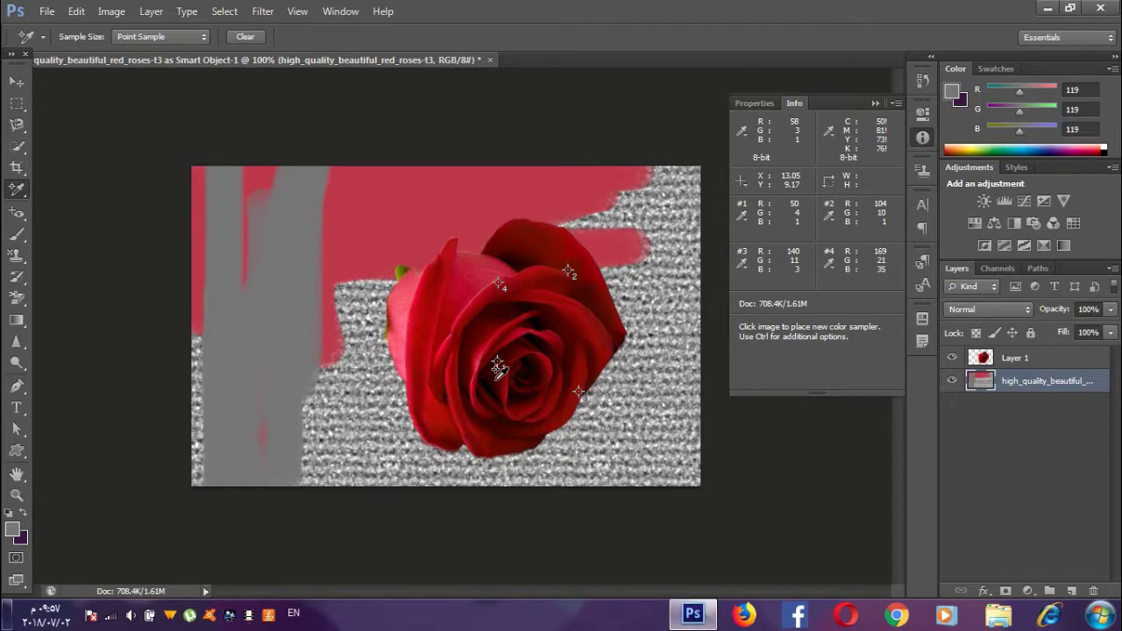
Step: Clear the colour samplers and step back in history to remove the pink and grey paint
alt+click(498, 282)
alt+click(578, 392)
alt+click(568, 270)
alt+click(497, 363)
key(ctrl+alt+z)
key(ctrl+alt+z)
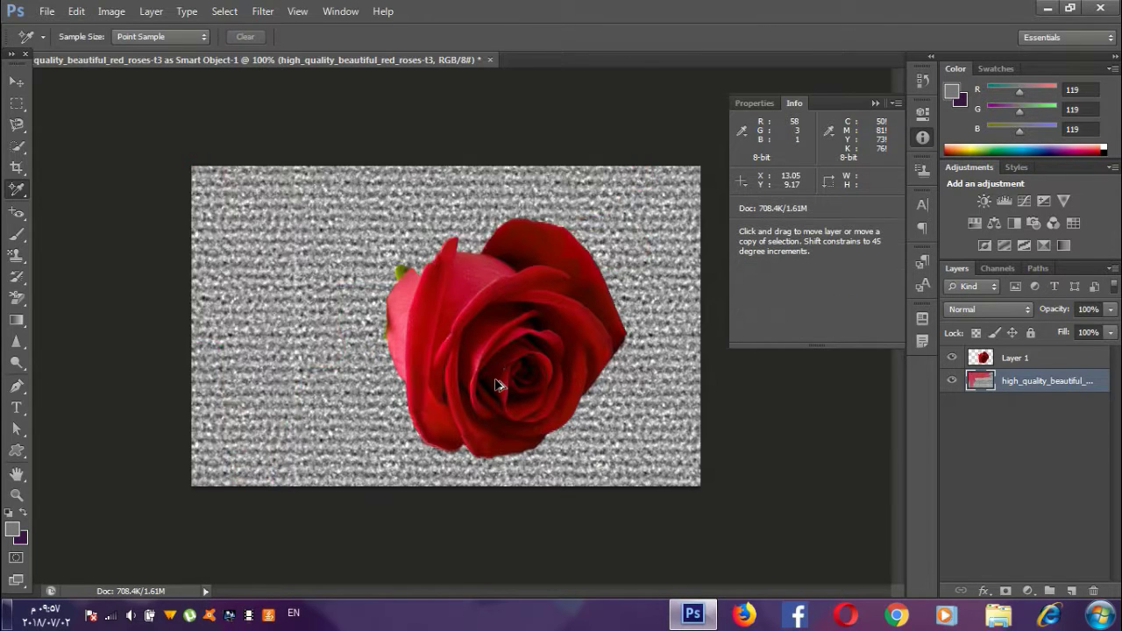
key(ctrl+alt+z)
key(ctrl+alt+z)
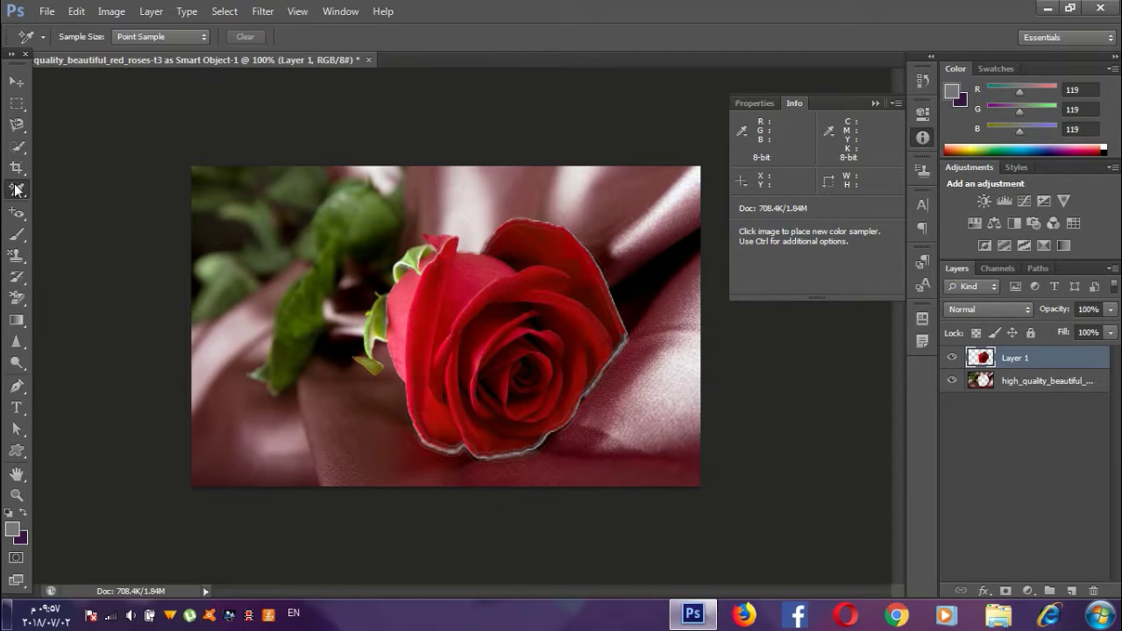
Step: Draw a 13.02-long ruler line at 179.5° from the left edge to the rose's top
right_click(18, 190)
click(77, 218)
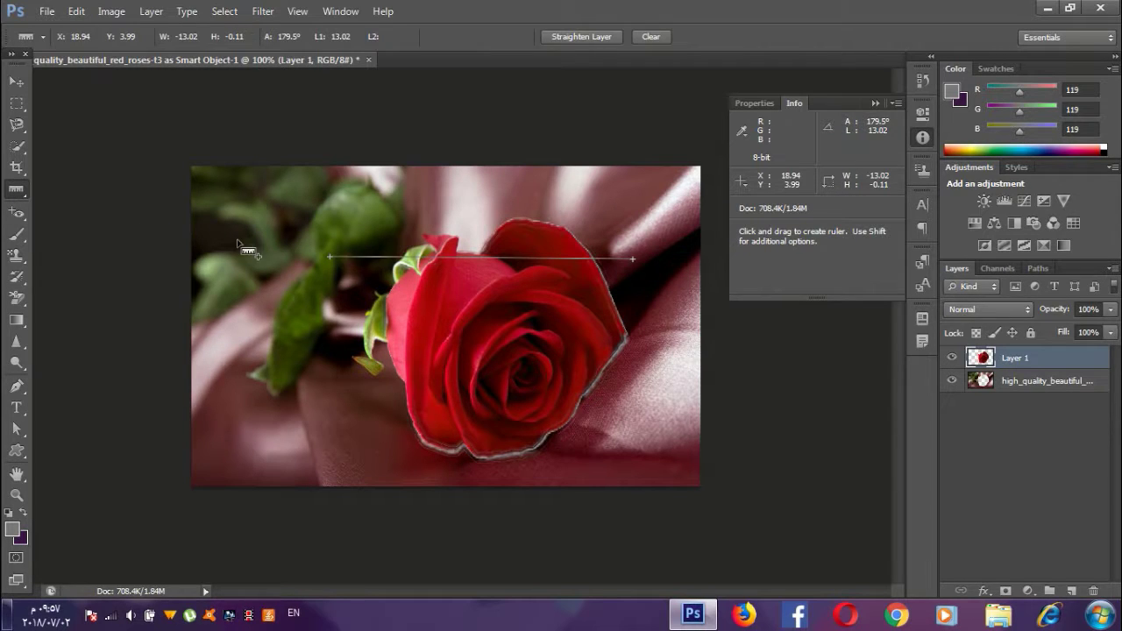
mouse_move(410, 260)
mouse_down()
mouse_move(278, 243)
mouse_move(274, 255)
mouse_up()
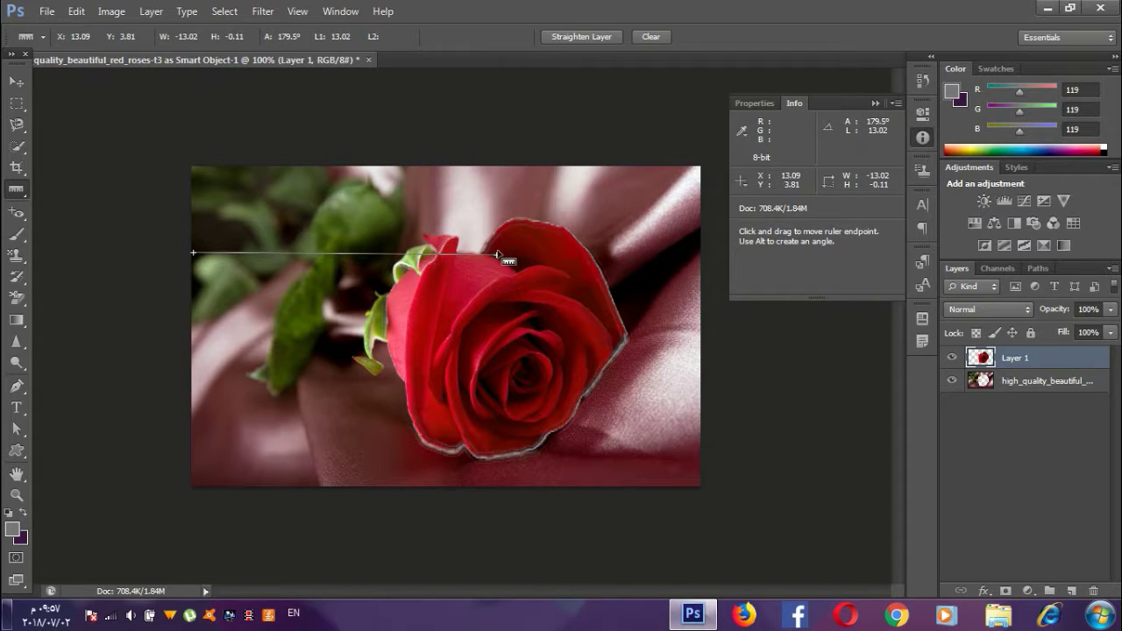
right_click(22, 194)
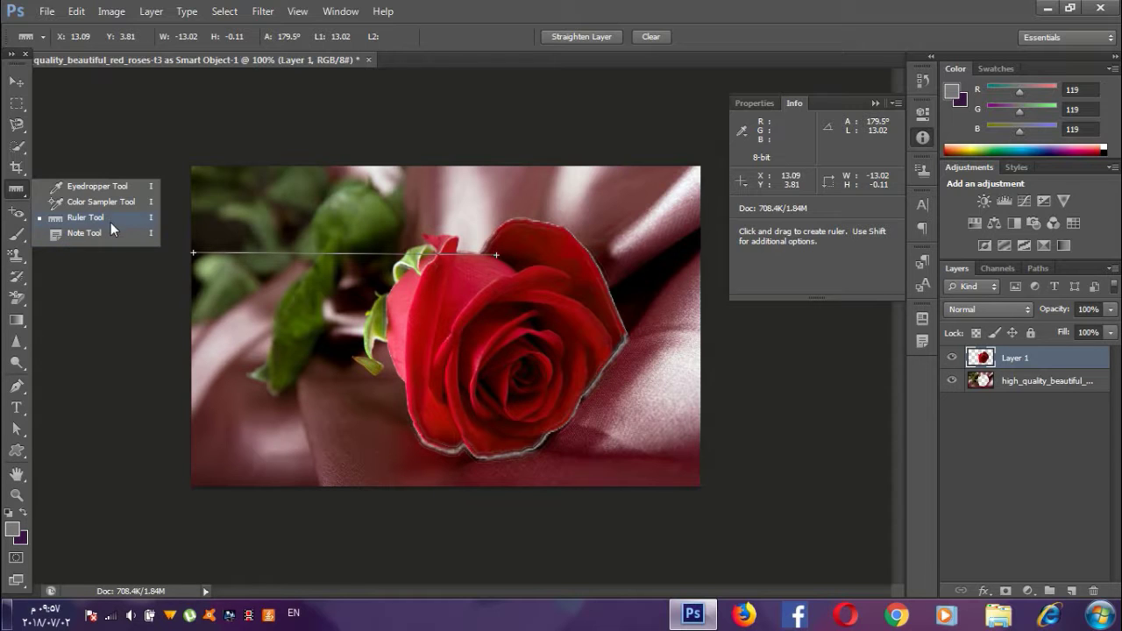
click(76, 233)
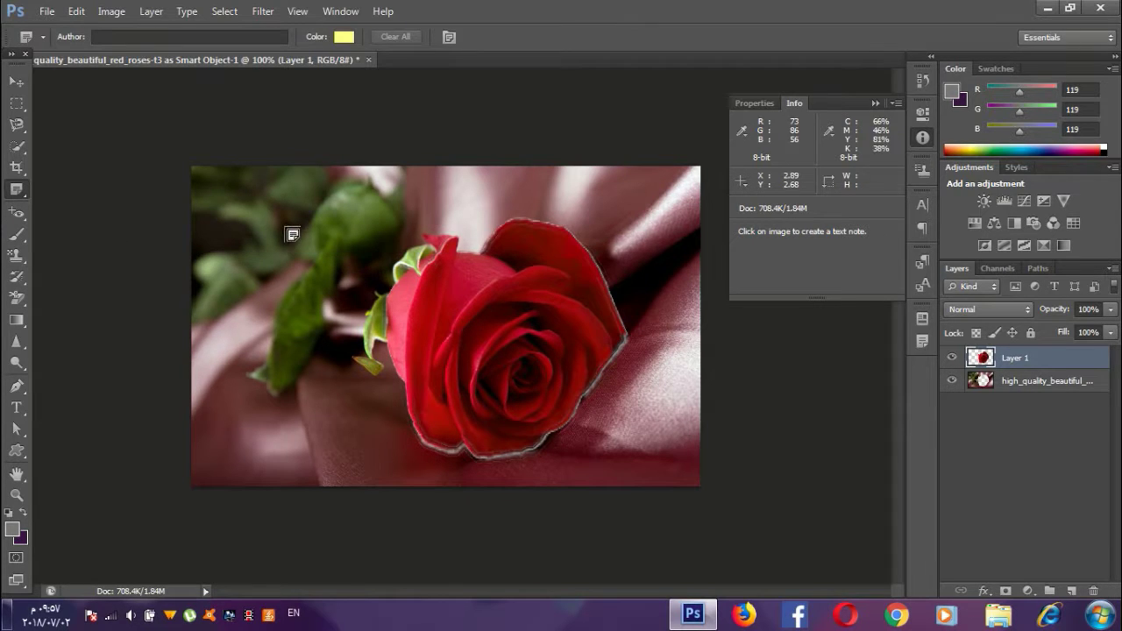
Step: Attach a note reading 'x50 y60' to the centre of the rose
click(529, 370)
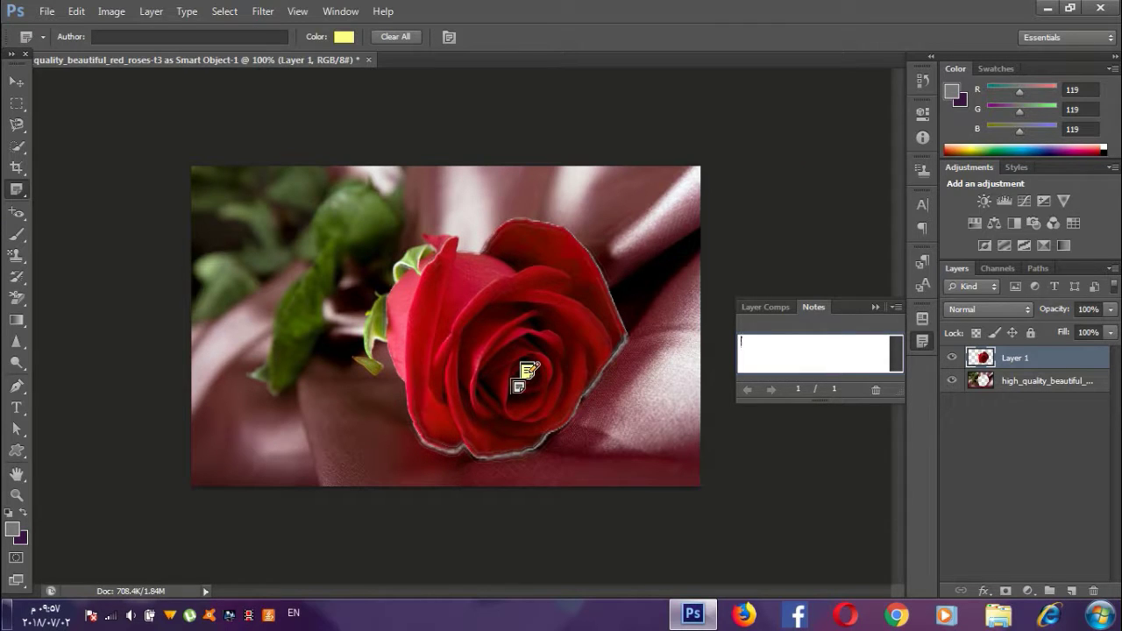
text(x50 y)
text(60)
key(Return)
click(875, 307)
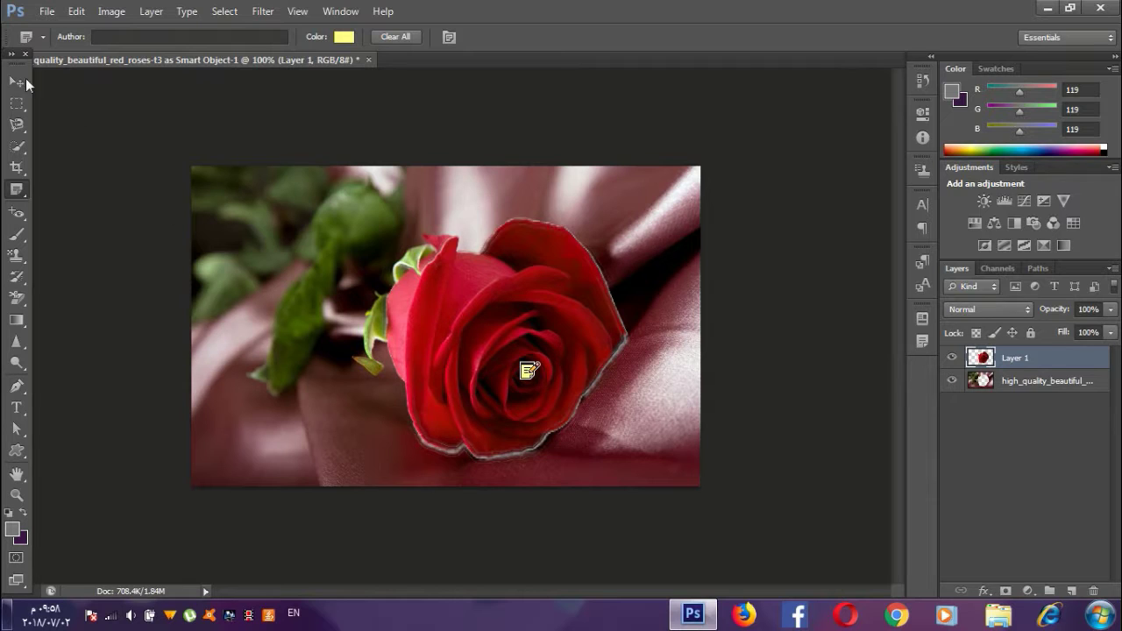
Step: Add a second note on the rose's centre and deselect it
click(16, 85)
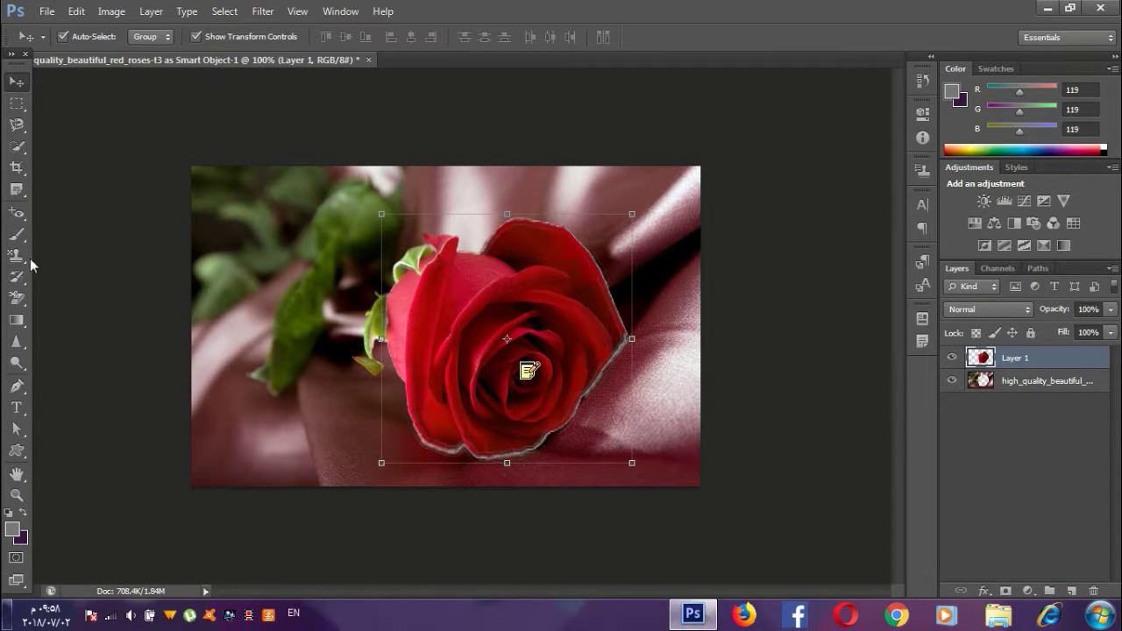
click(17, 189)
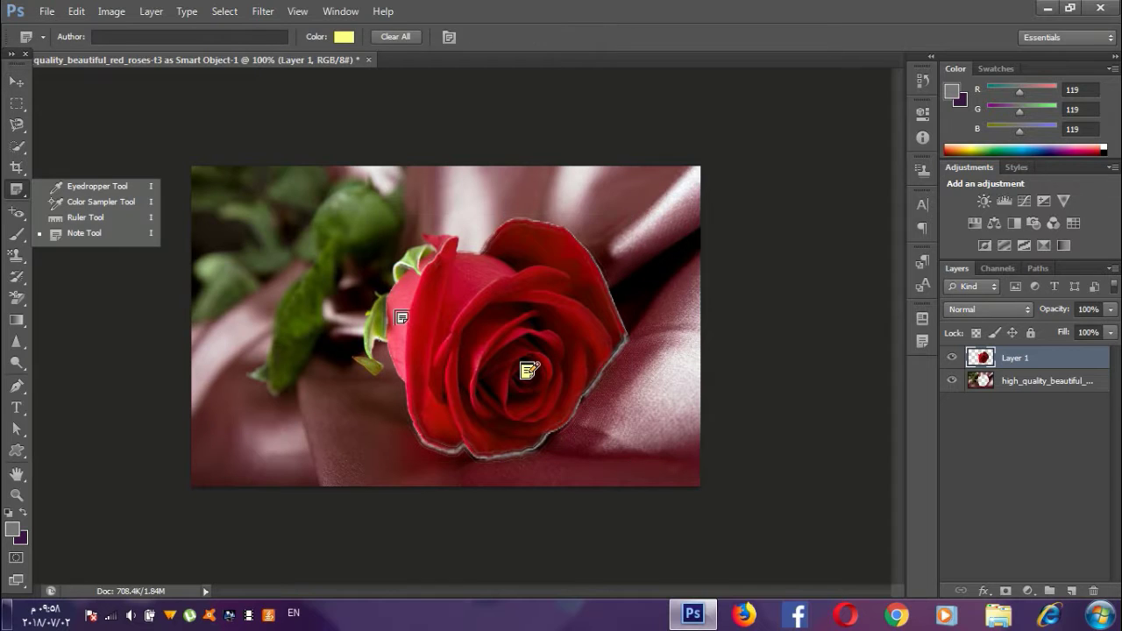
click(528, 373)
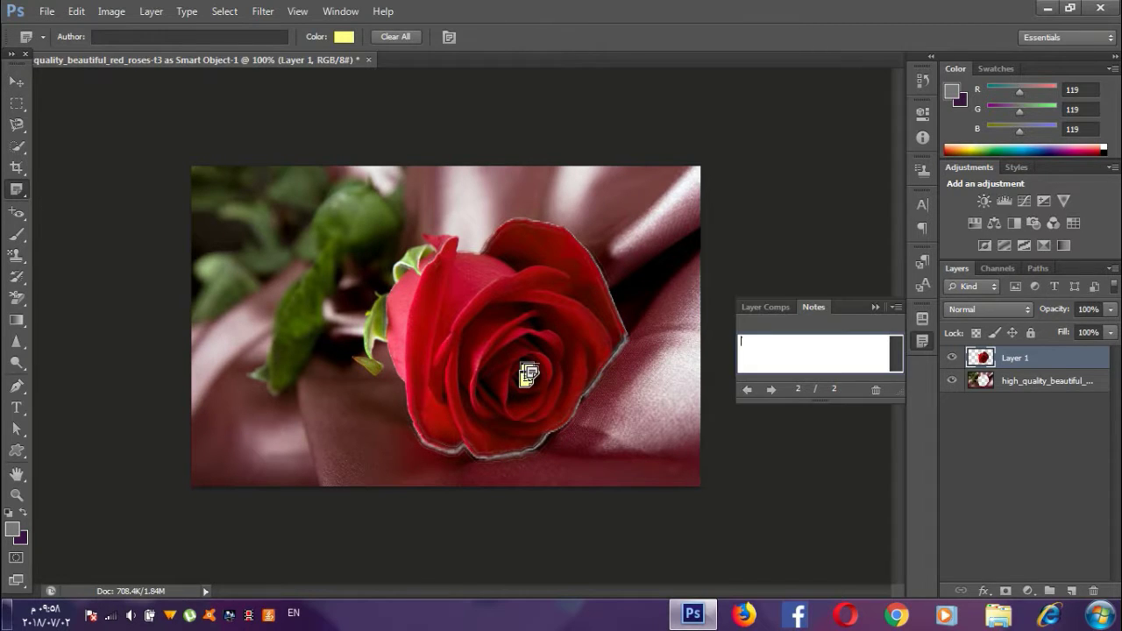
click(748, 389)
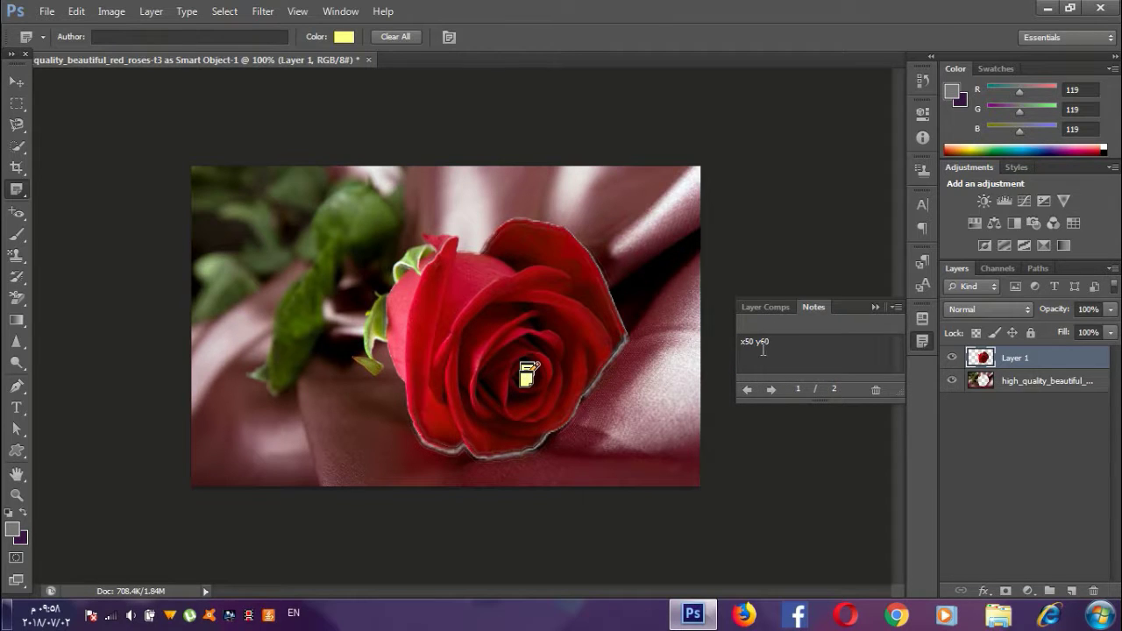
right_click(14, 193)
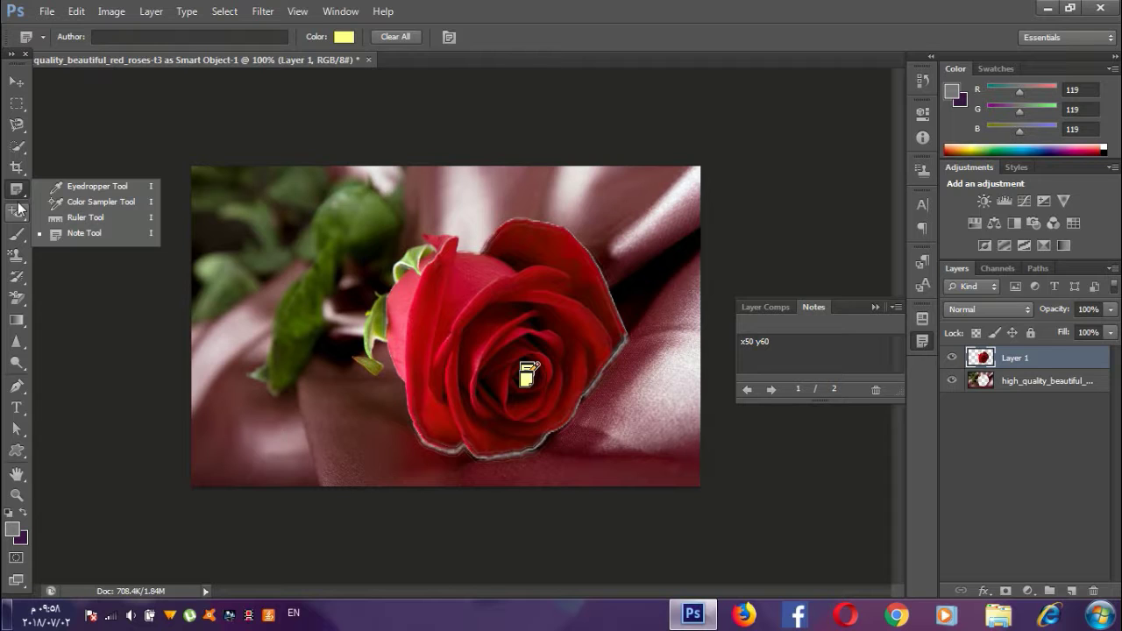